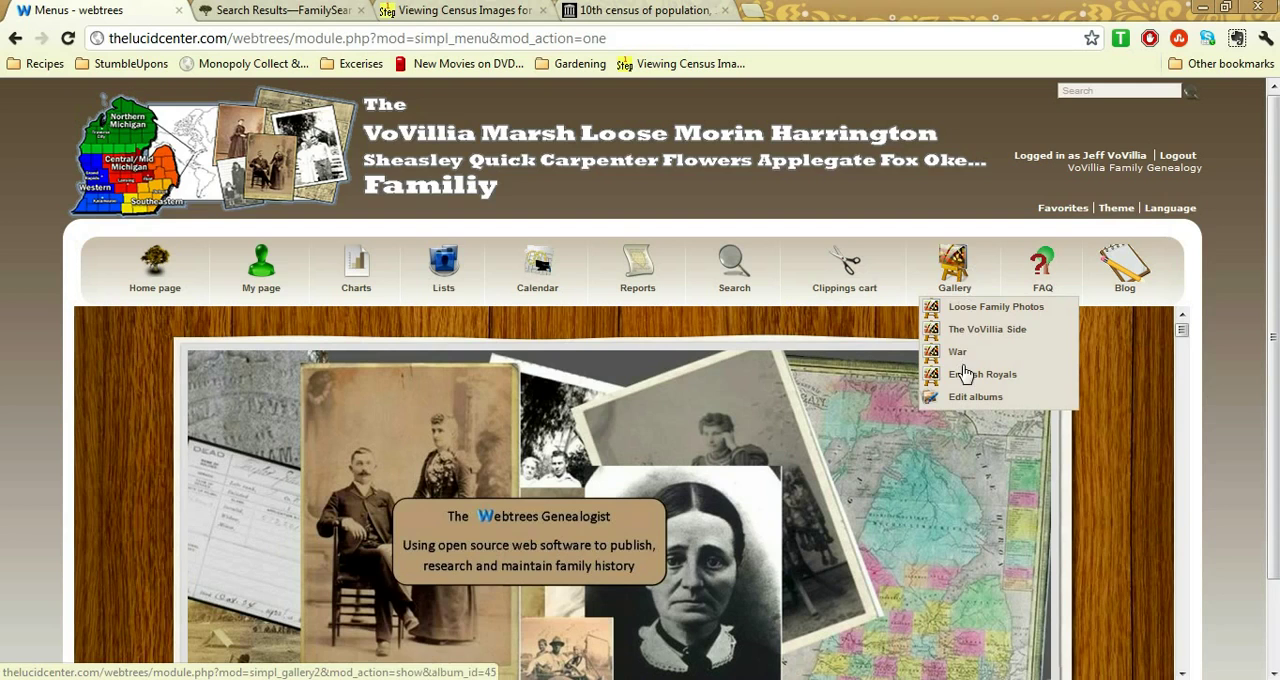
Open the personal page and go to the record of the last individual in the favorites list
mouse_move(1052, 281)
mouse_move(262, 280)
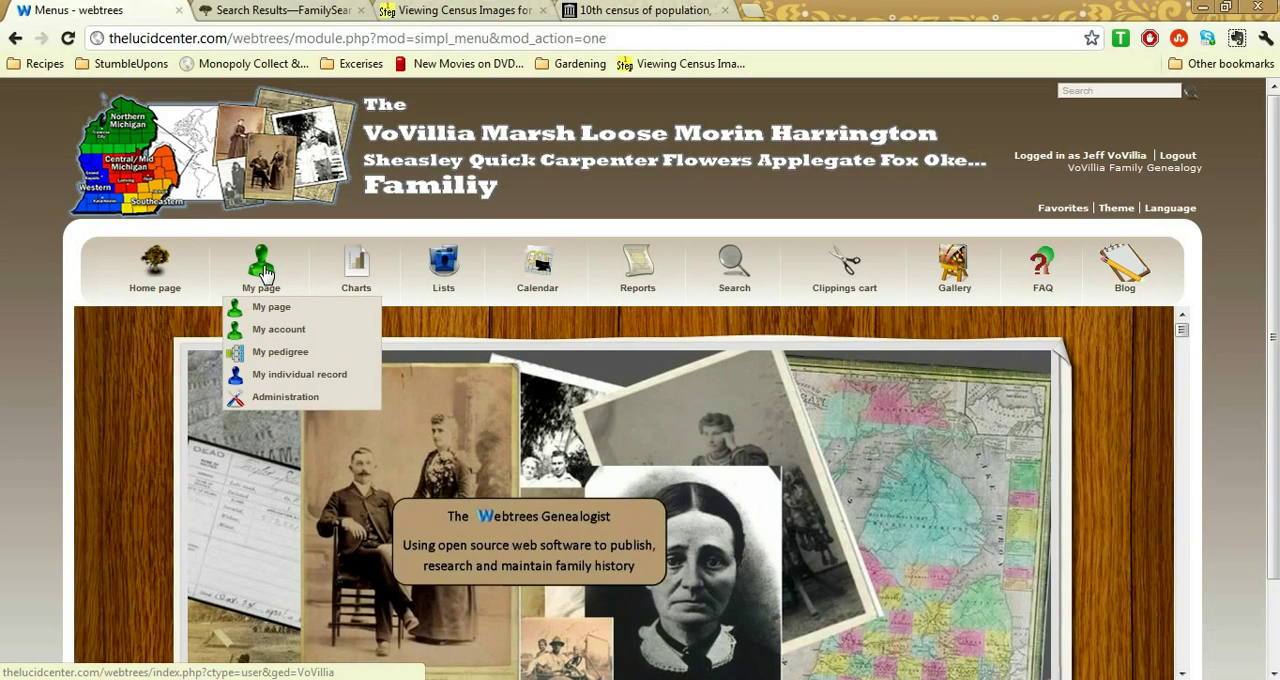
click(262, 268)
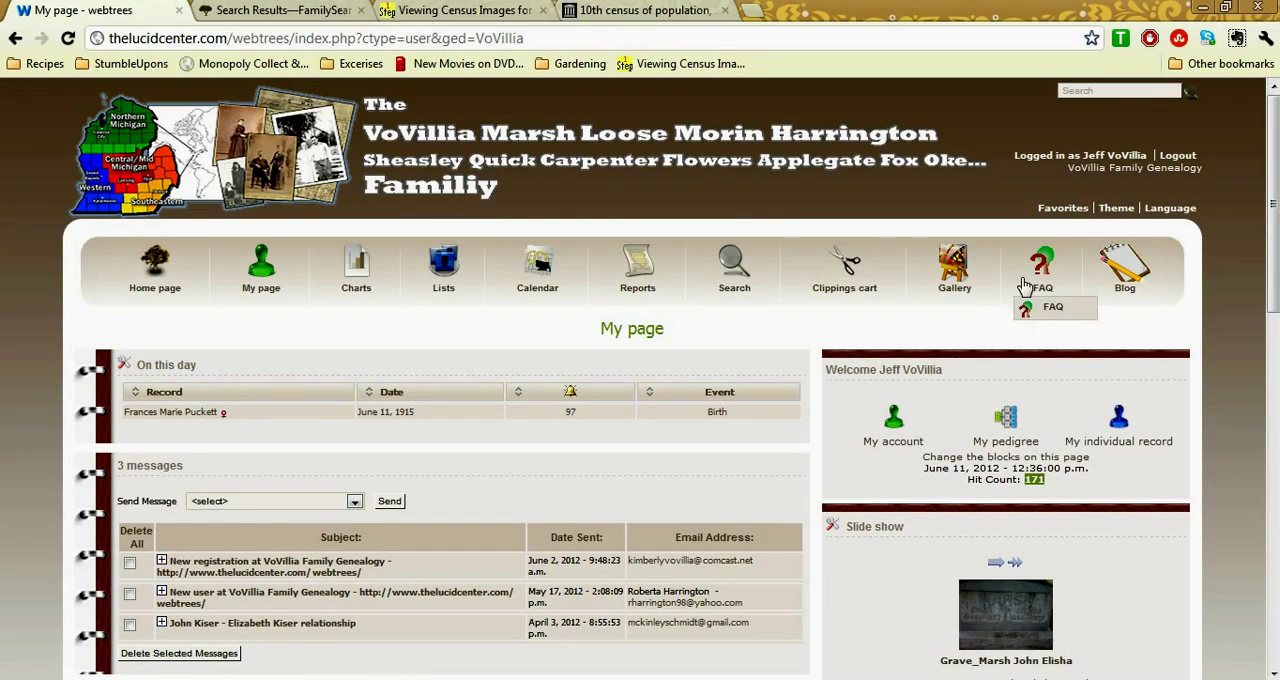
scroll(1275, 284, down, 1)
drag(1277, 284, 1277, 489)
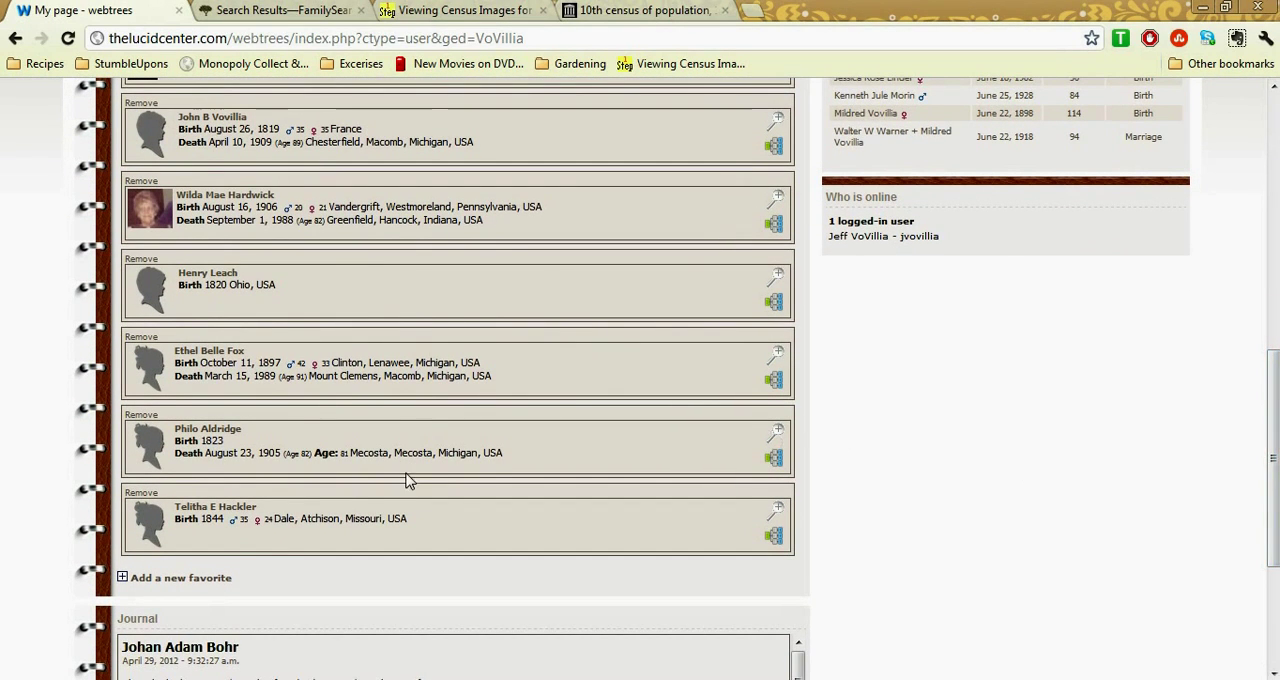
click(222, 516)
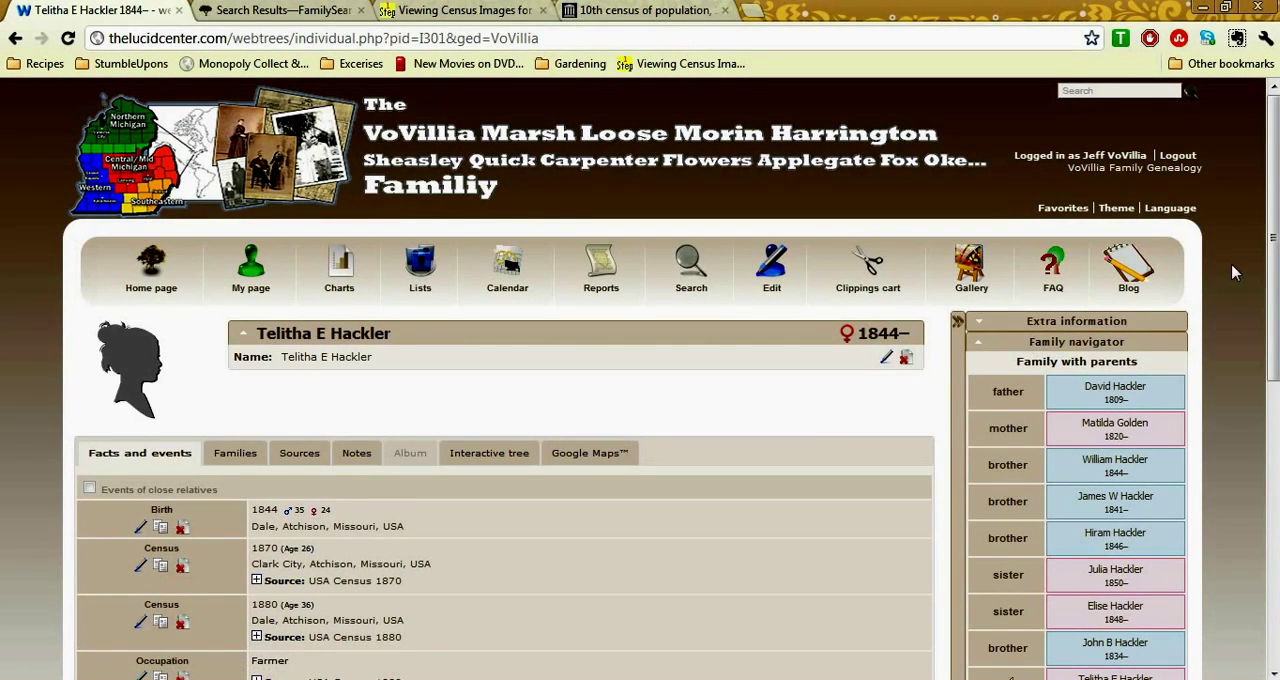
Expand the individual's 1880 census source citation and review the matching household record on FamilySearch
drag(1276, 211, 1276, 276)
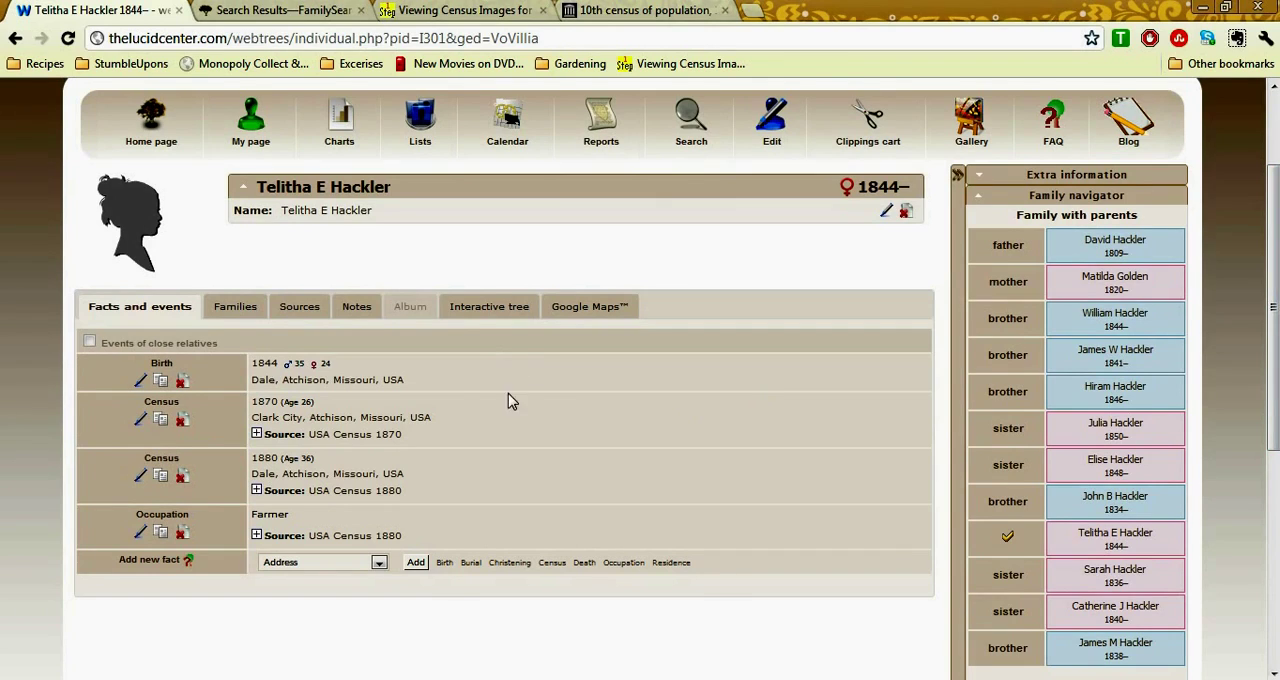
click(257, 492)
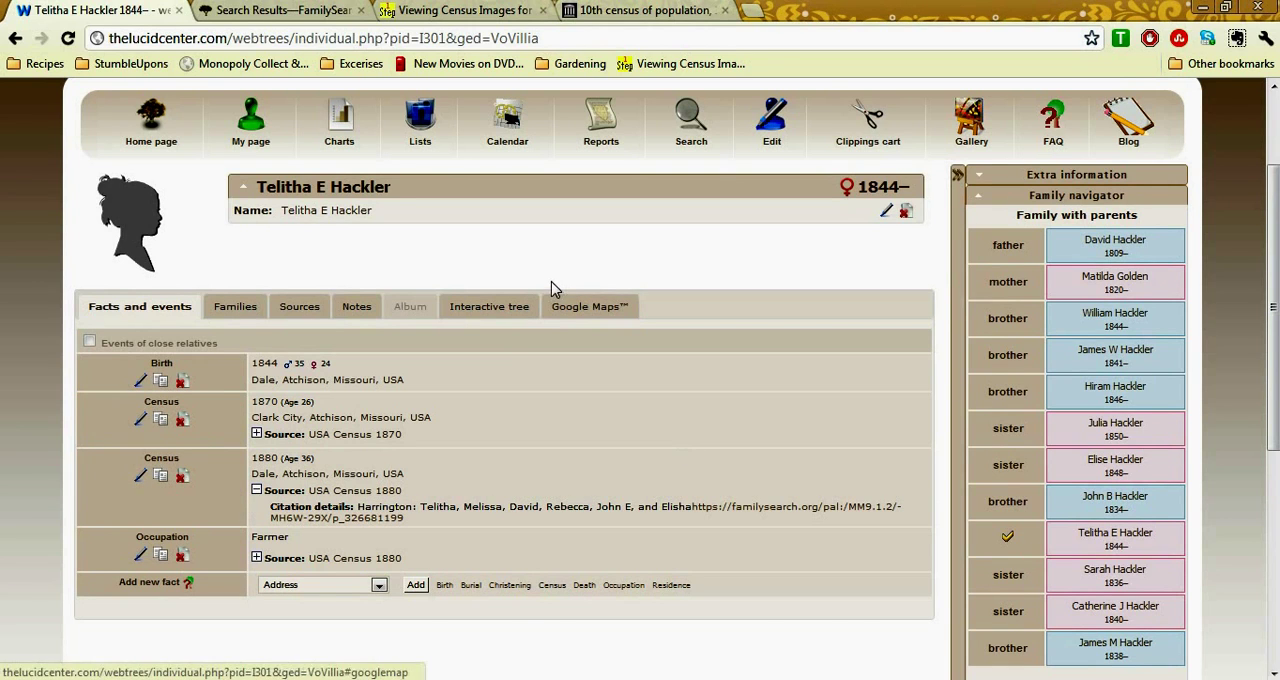
click(287, 12)
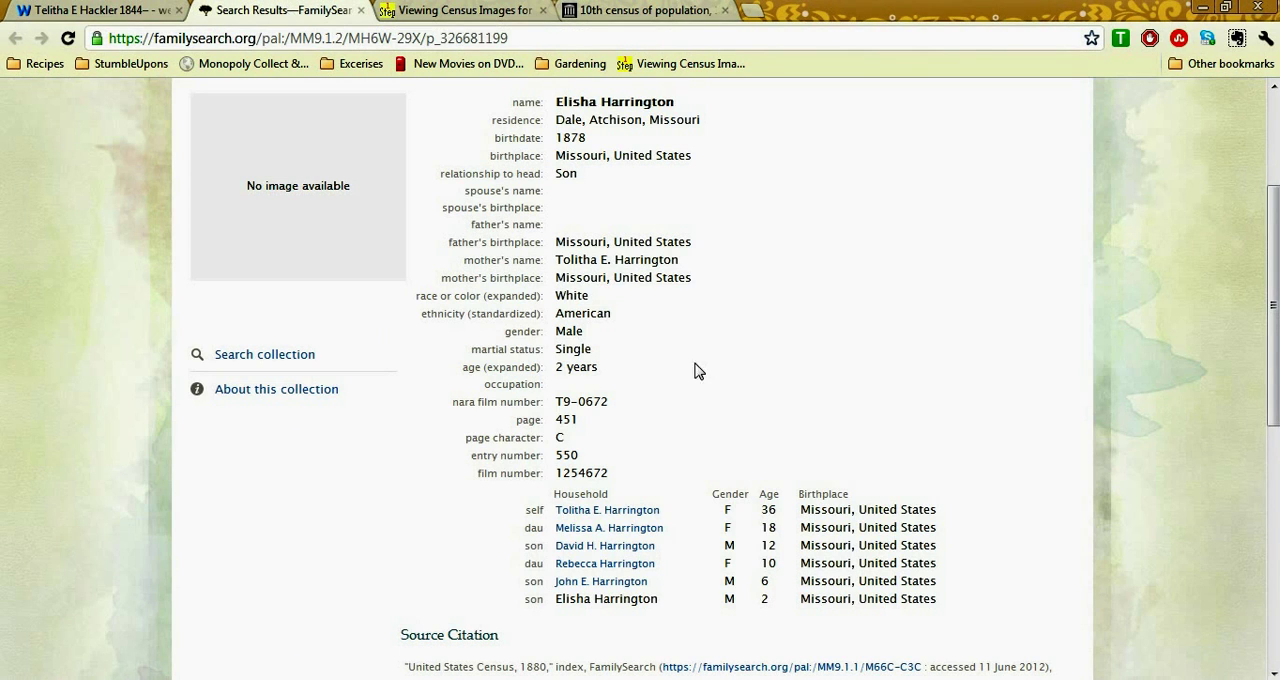
mouse_move(1274, 398)
mouse_down()
mouse_move(1274, 368)
mouse_move(1274, 380)
mouse_up()
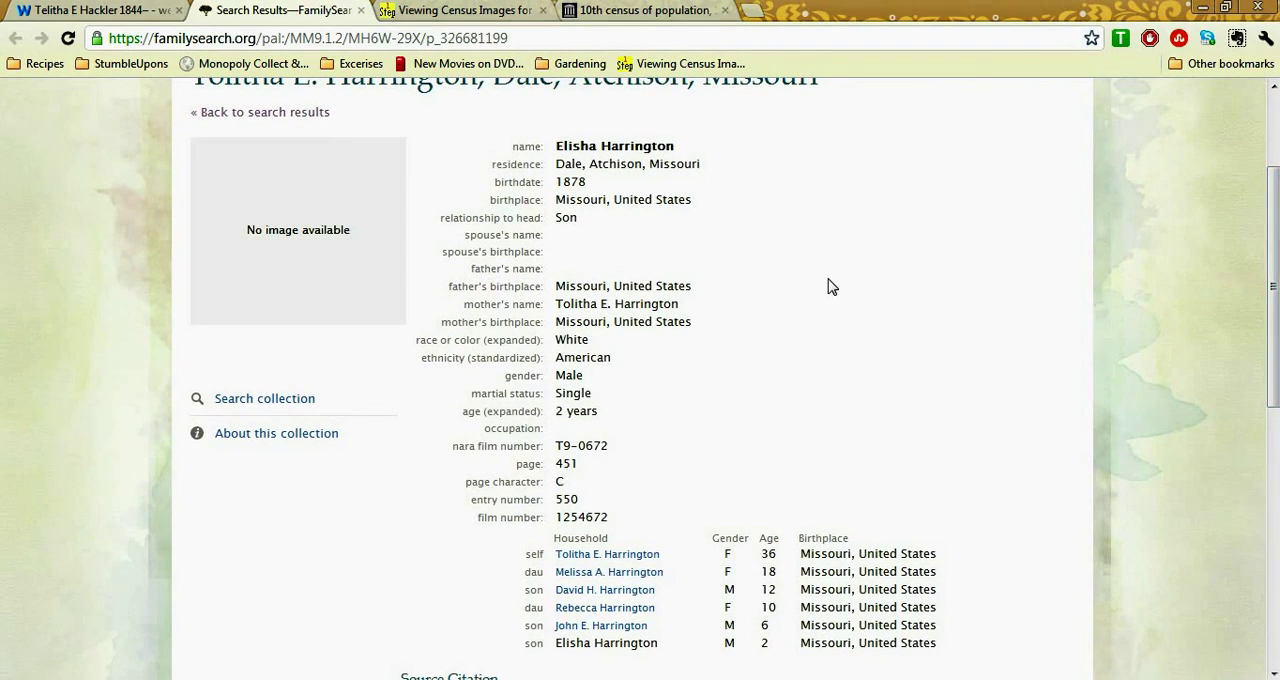
Check the One Step 1880 census lookup page and inspect the family's entry enlarged on the archive.org Missouri census page
click(452, 10)
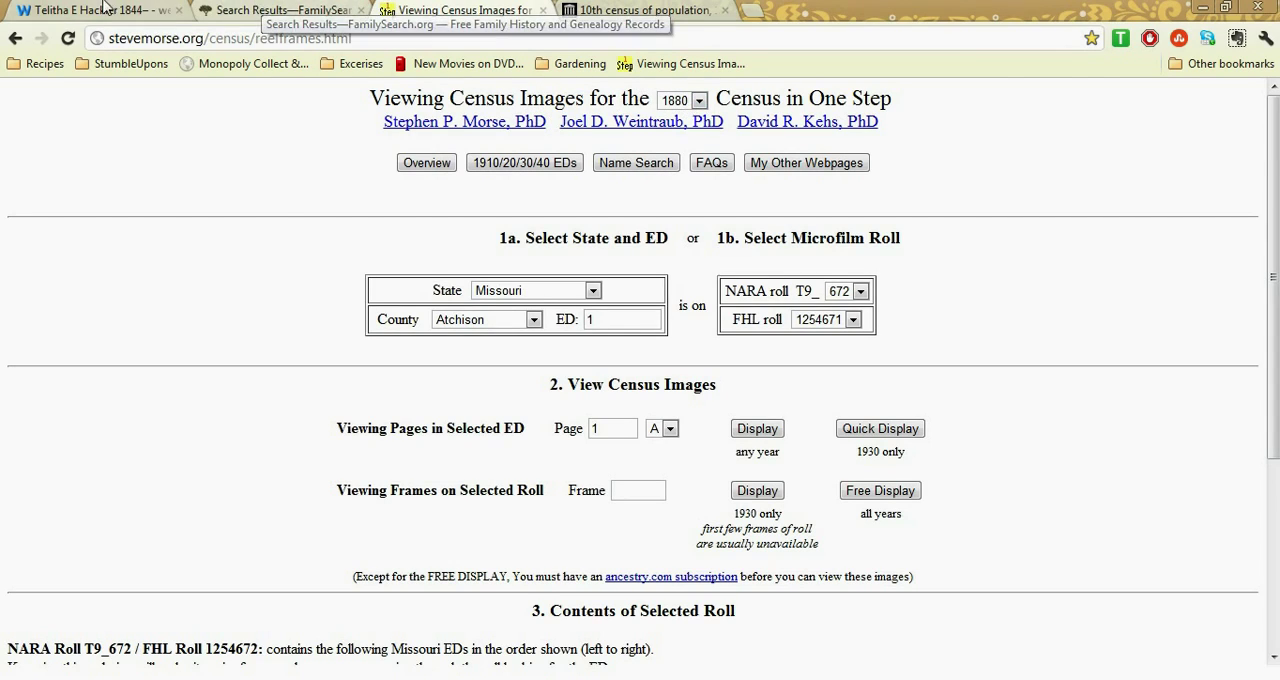
click(140, 10)
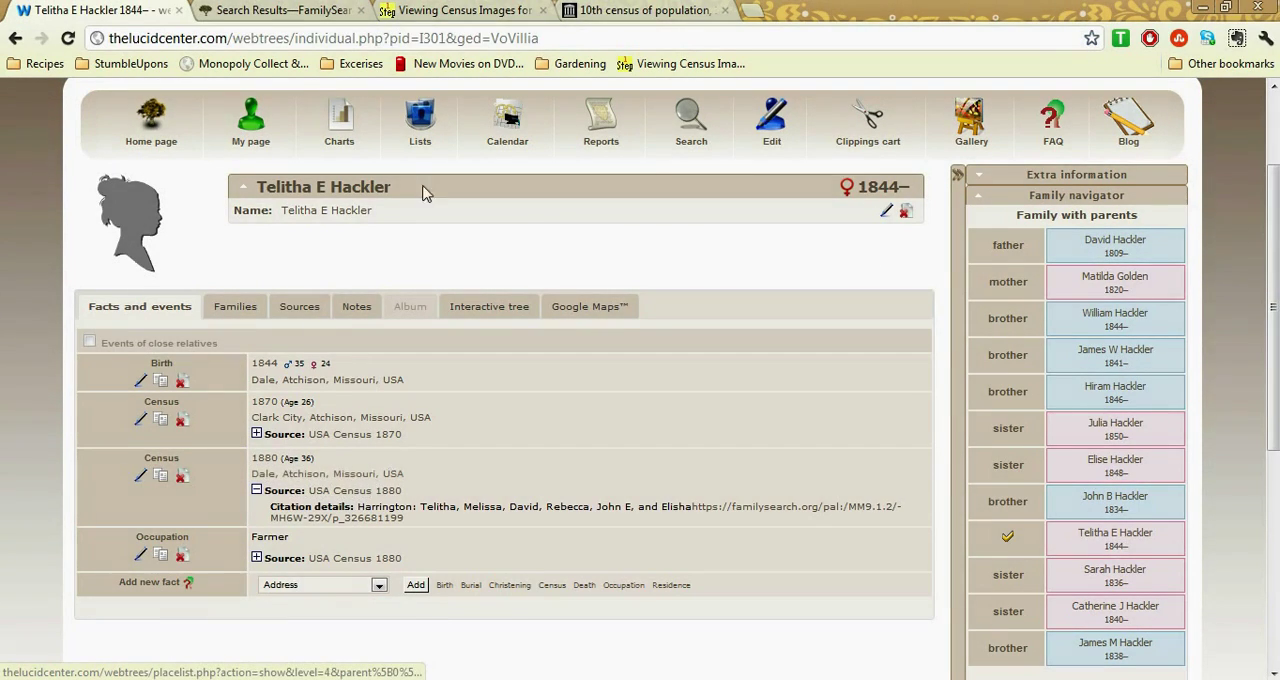
click(443, 9)
click(620, 9)
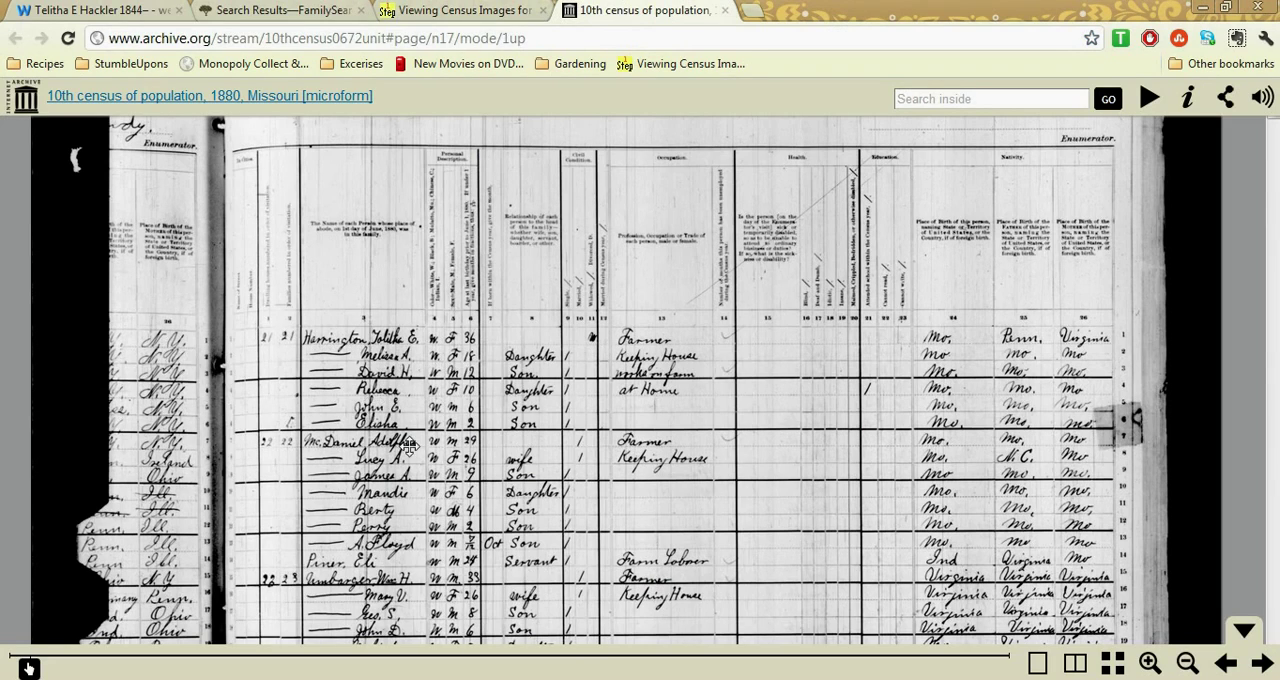
click(1149, 663)
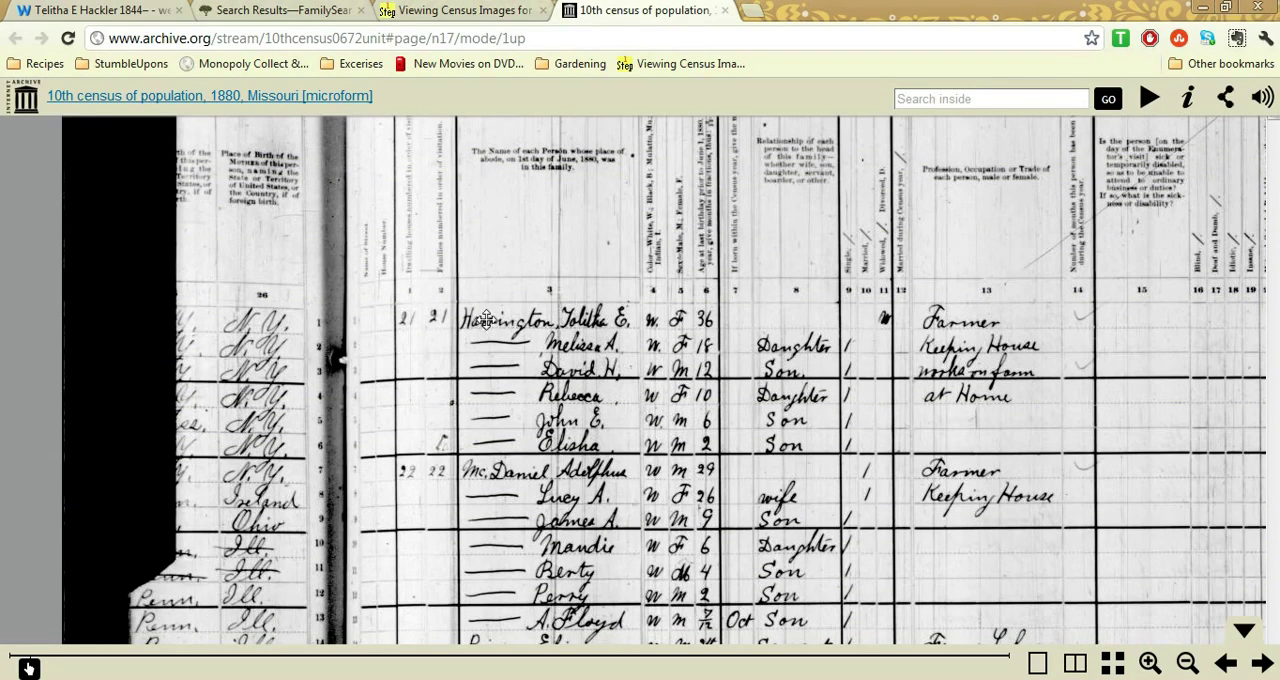
drag(615, 356, 440, 408)
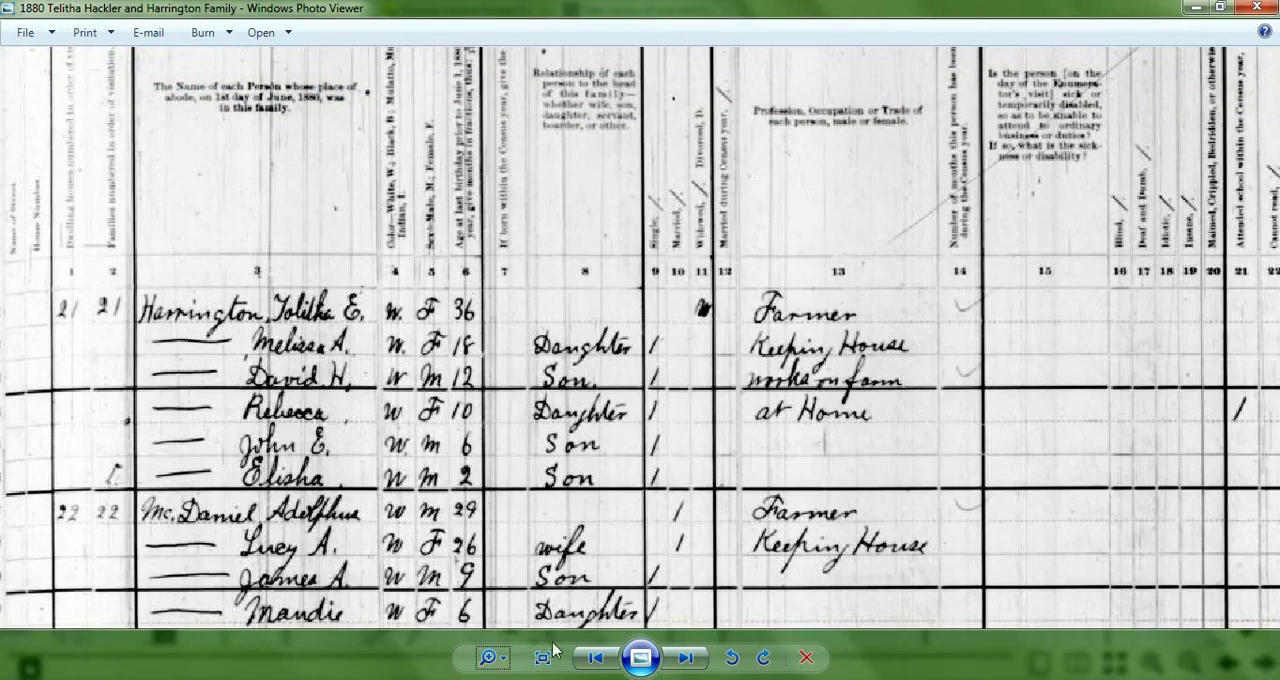
View the saved 1880 census image zoomed out in Windows Photo Viewer and return to the census page in the browser
drag(495, 653, 497, 658)
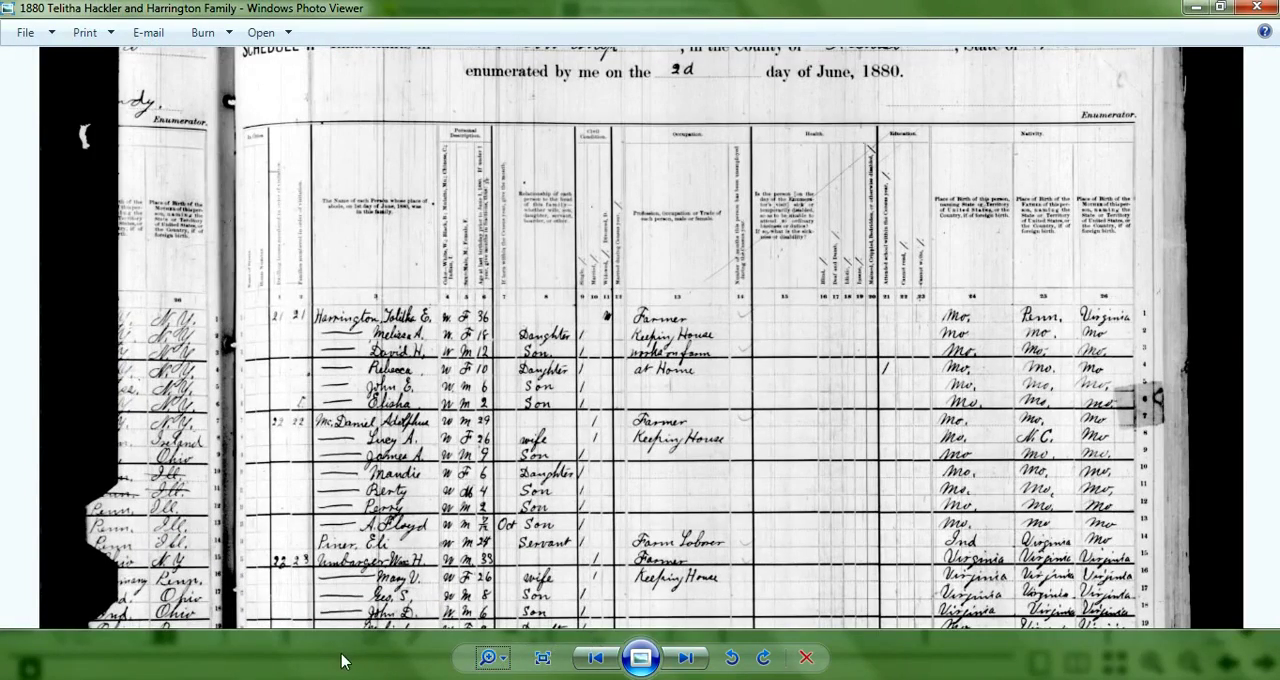
mouse_move(315, 679)
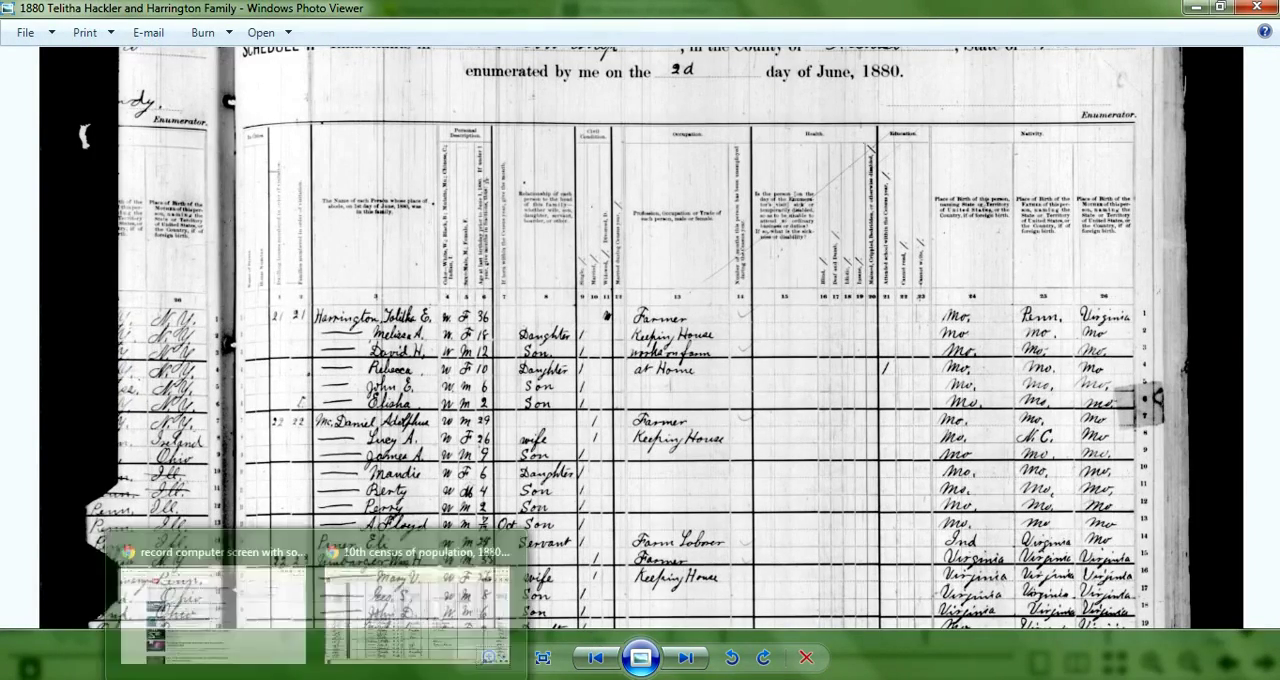
click(405, 610)
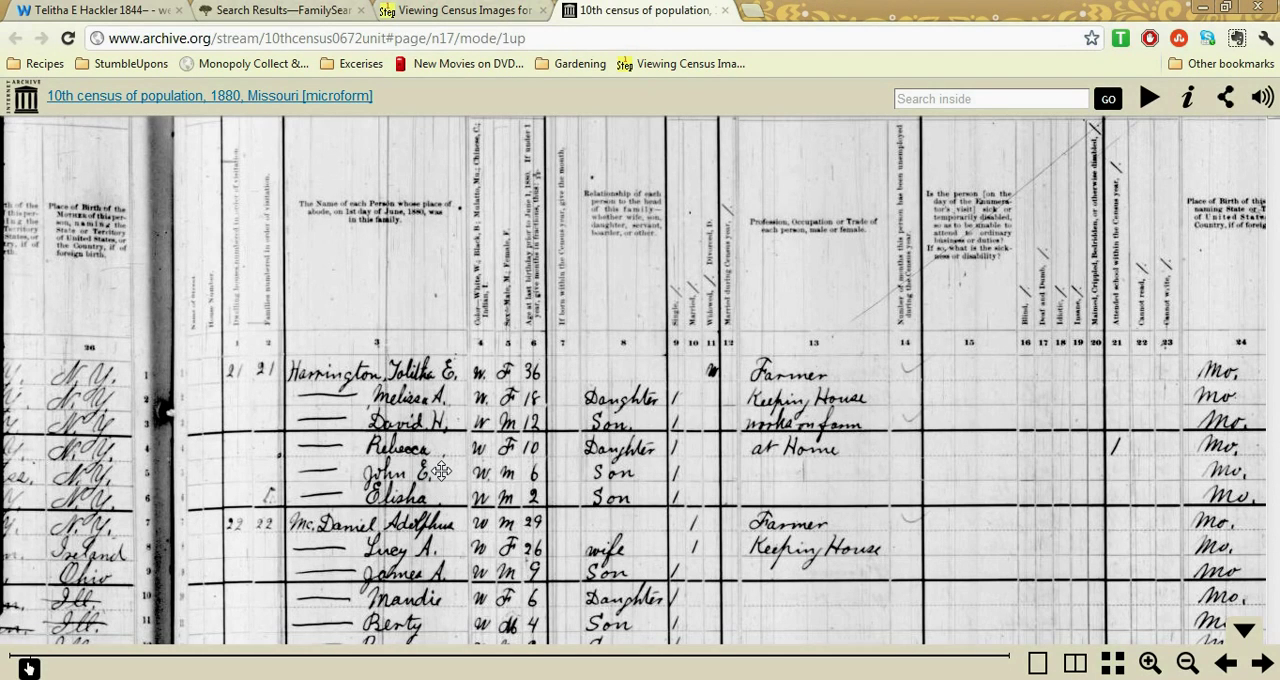
Collapse the 1880 census citation on the webtrees individual's page and start adding a Residence fact
click(132, 12)
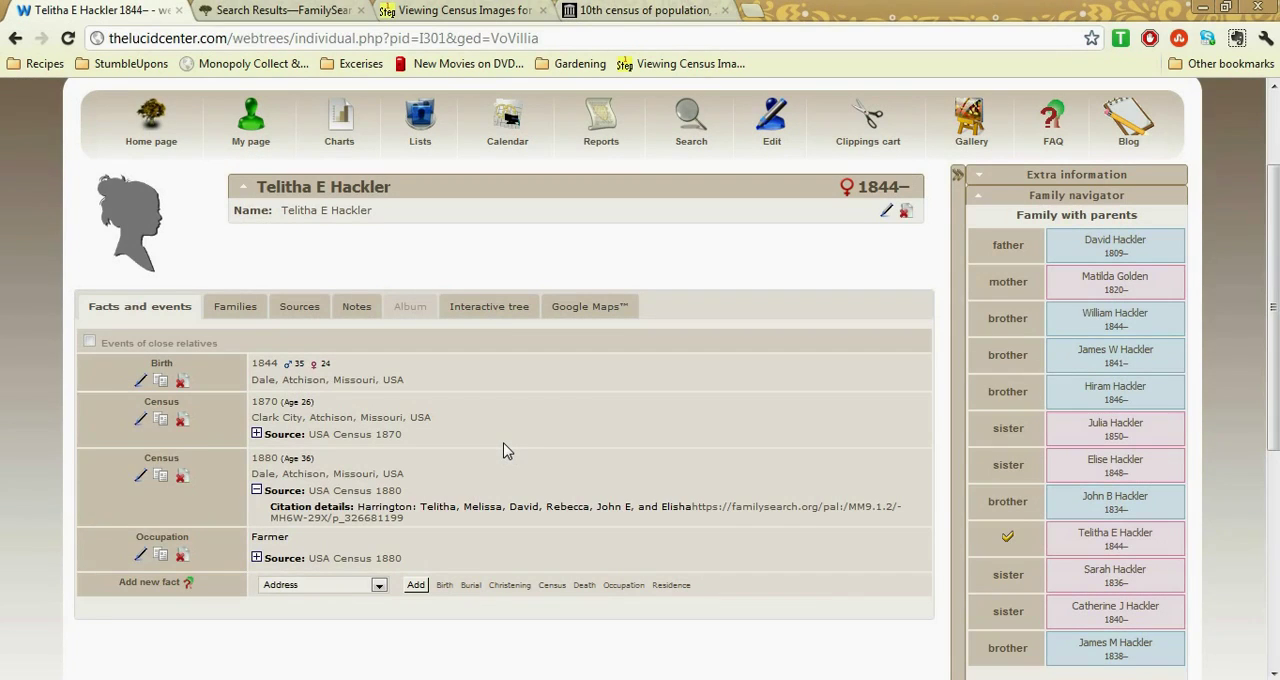
click(256, 491)
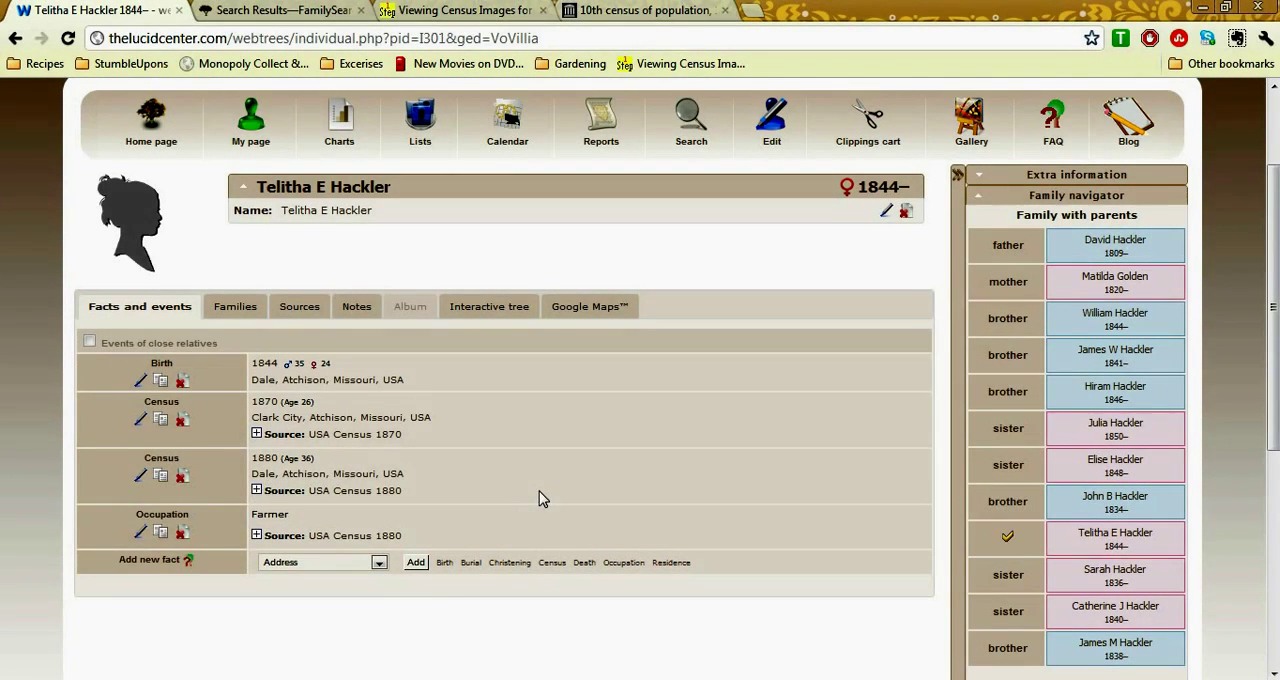
click(378, 563)
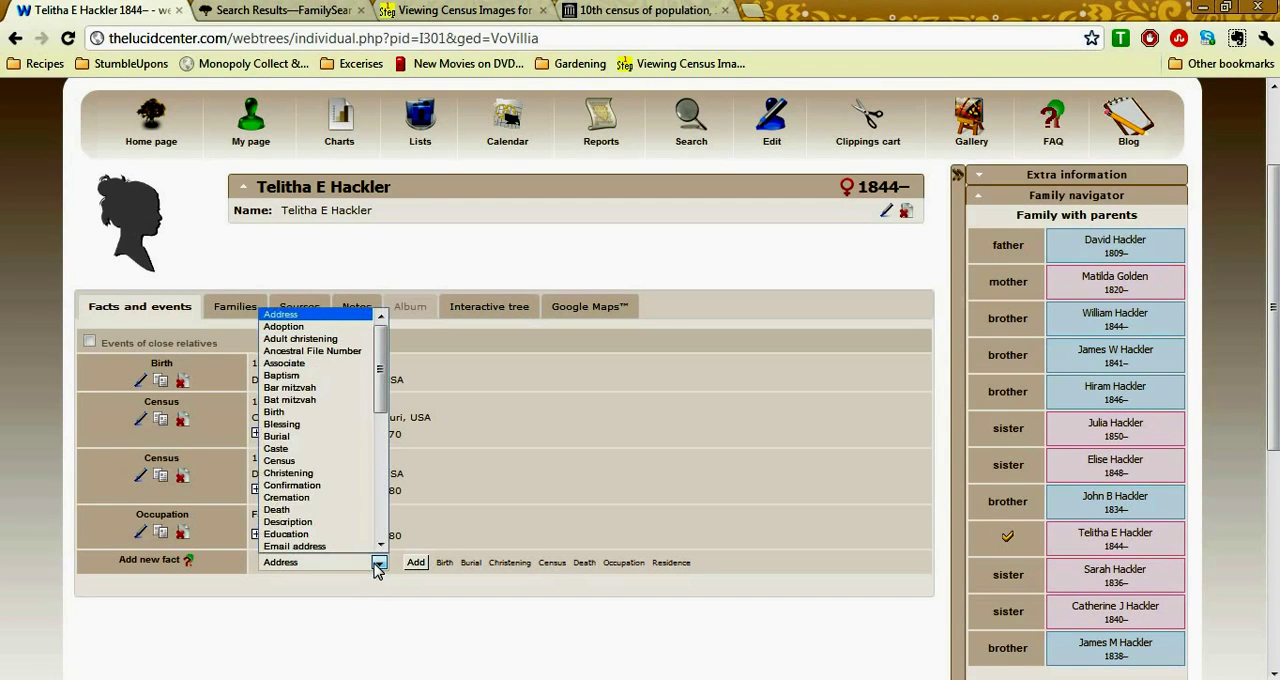
drag(380, 405, 385, 530)
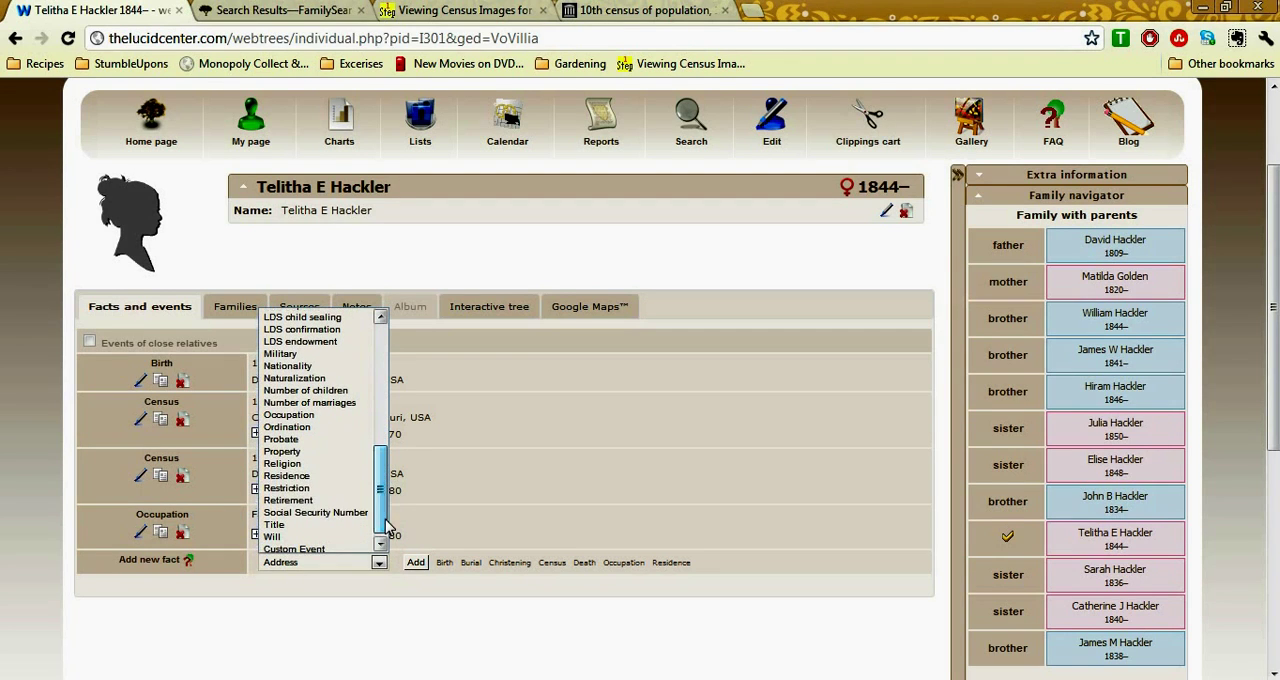
click(318, 478)
click(416, 563)
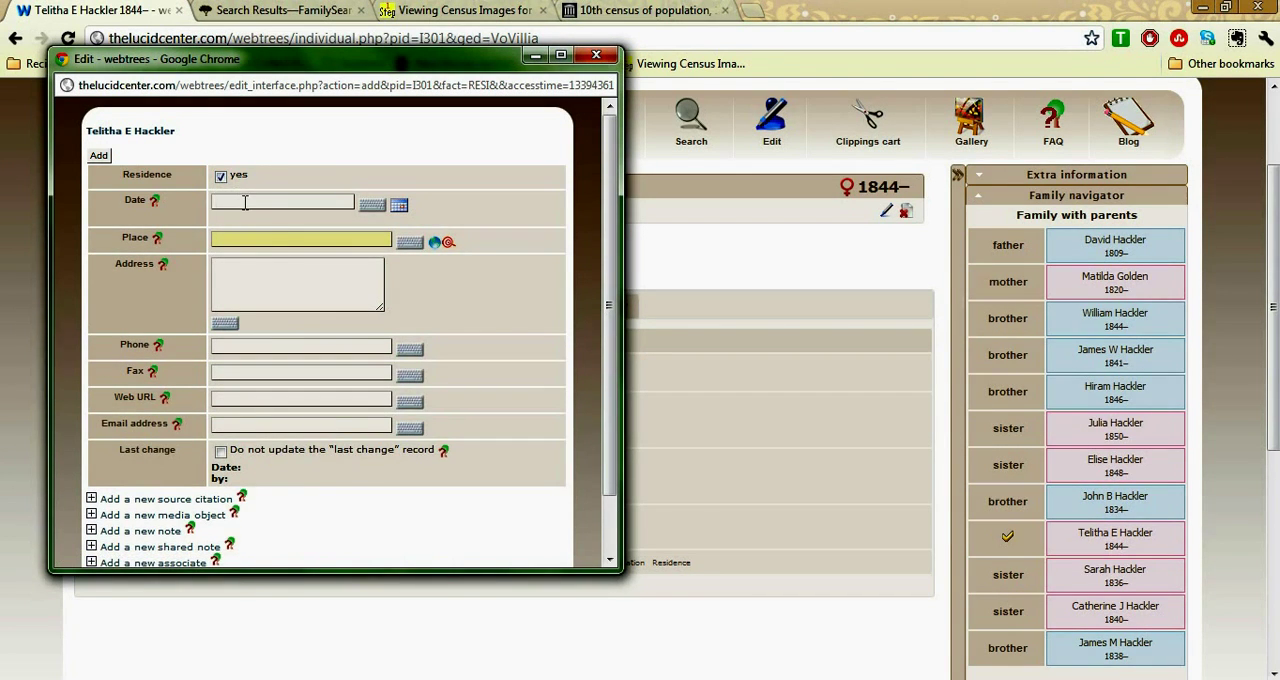
Set the residence date to 1880 and, after checking the FamilySearch record, the place to Dale, Atchison, Missouri, USA
text(1880)
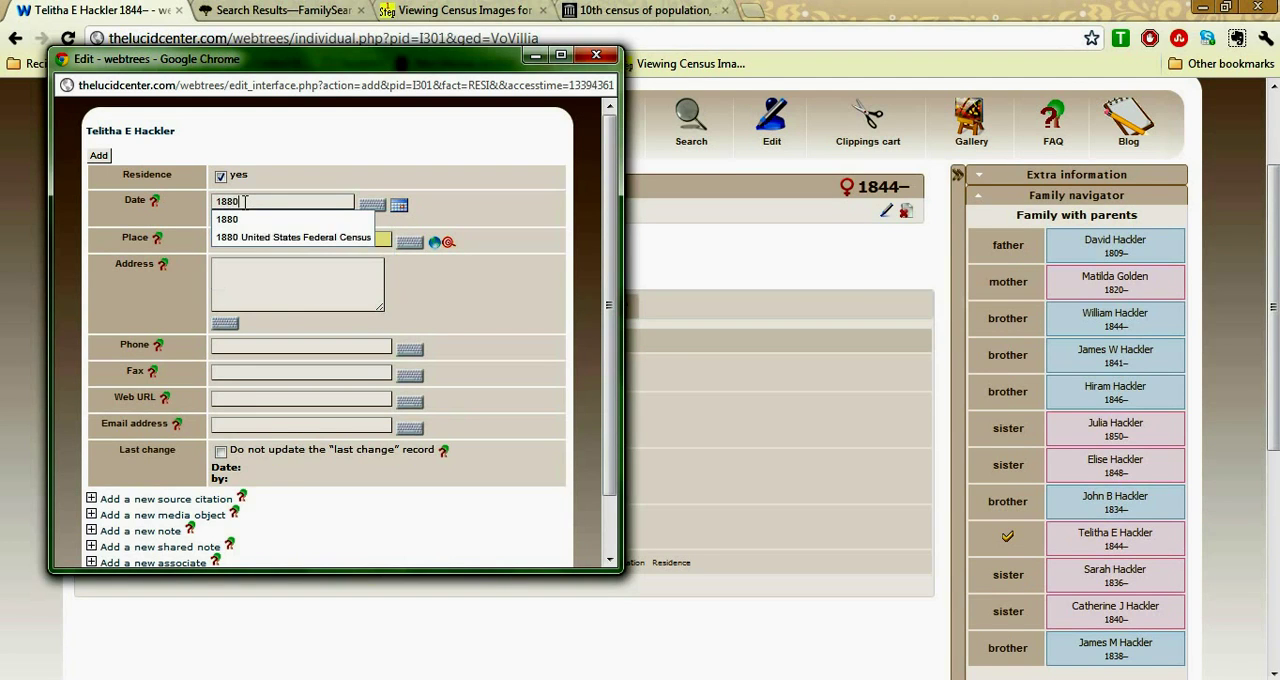
click(262, 220)
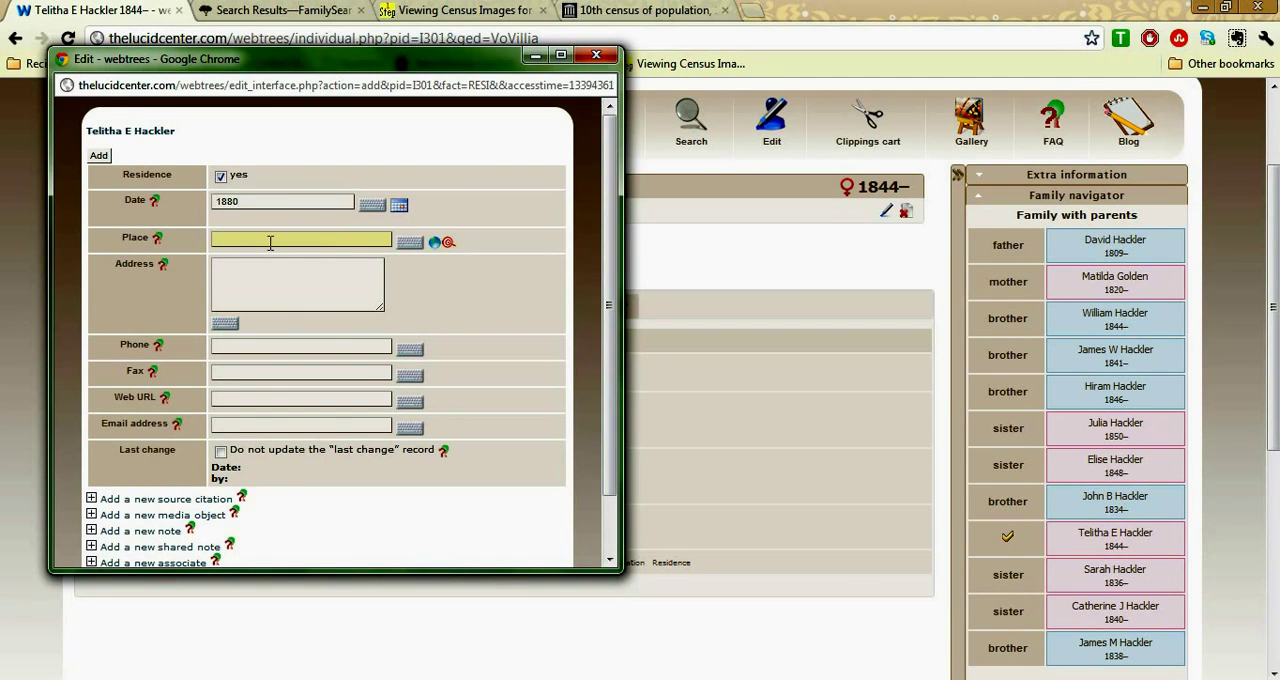
click(276, 10)
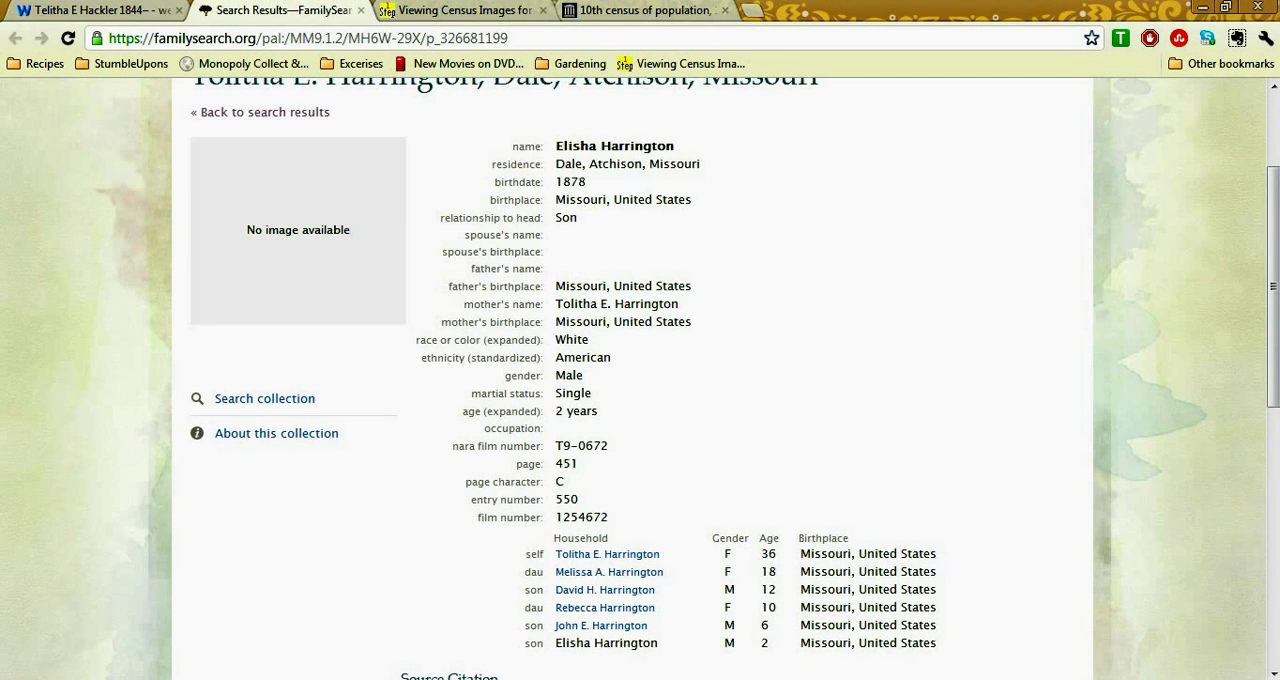
click(100, 10)
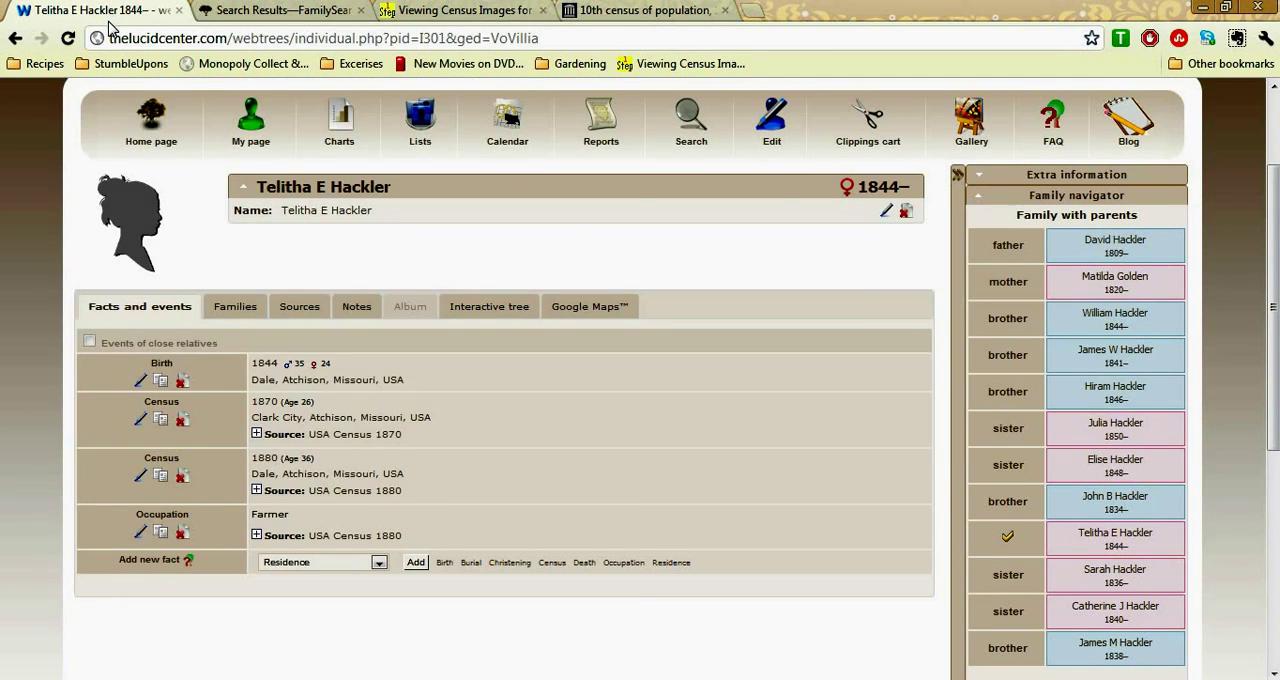
text(Dale)
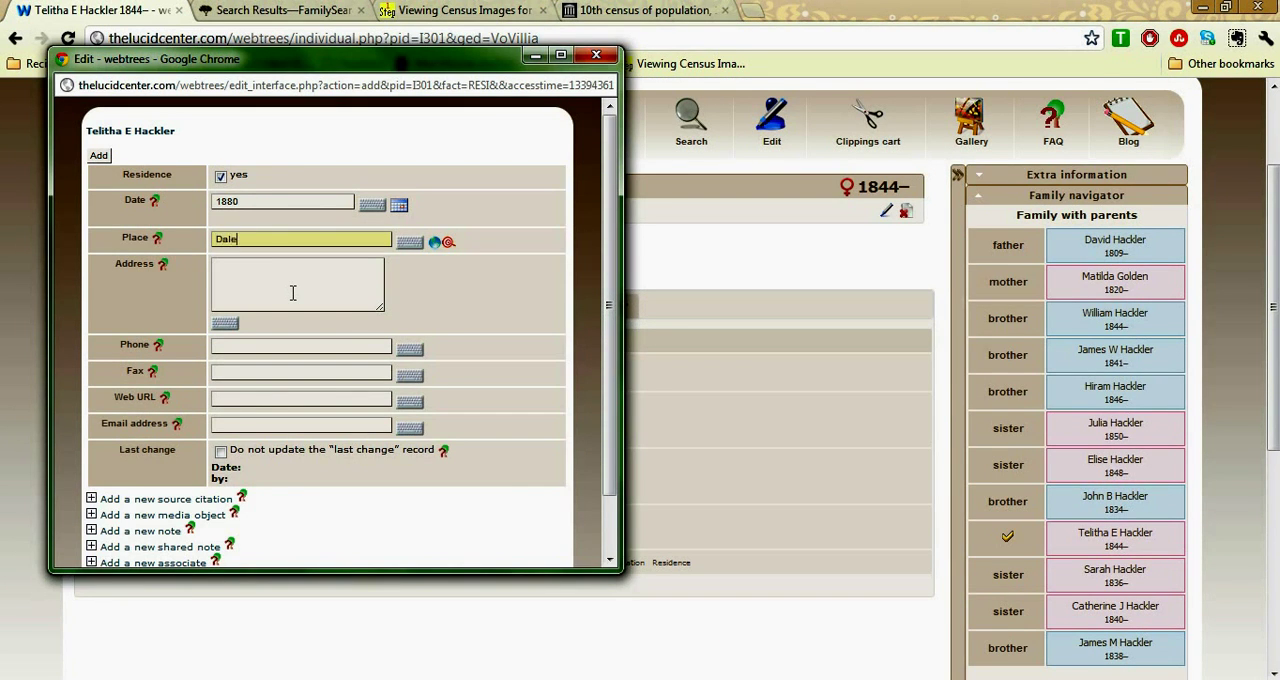
text(, At)
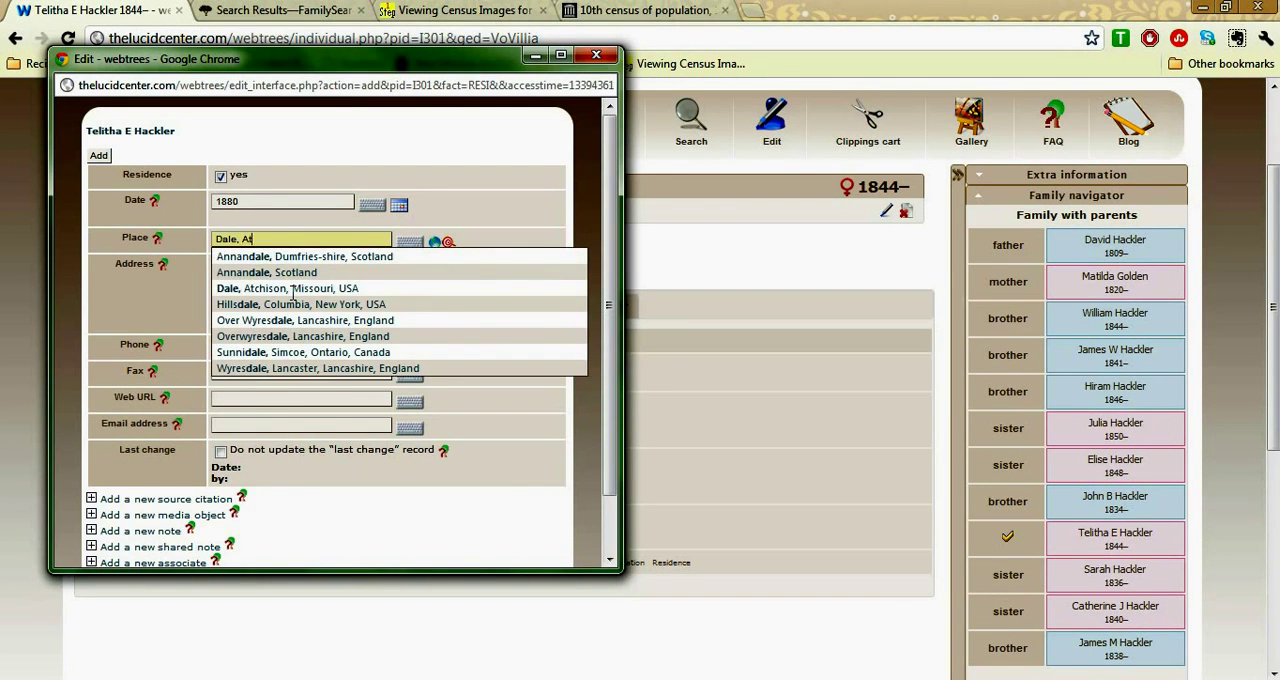
text(chi)
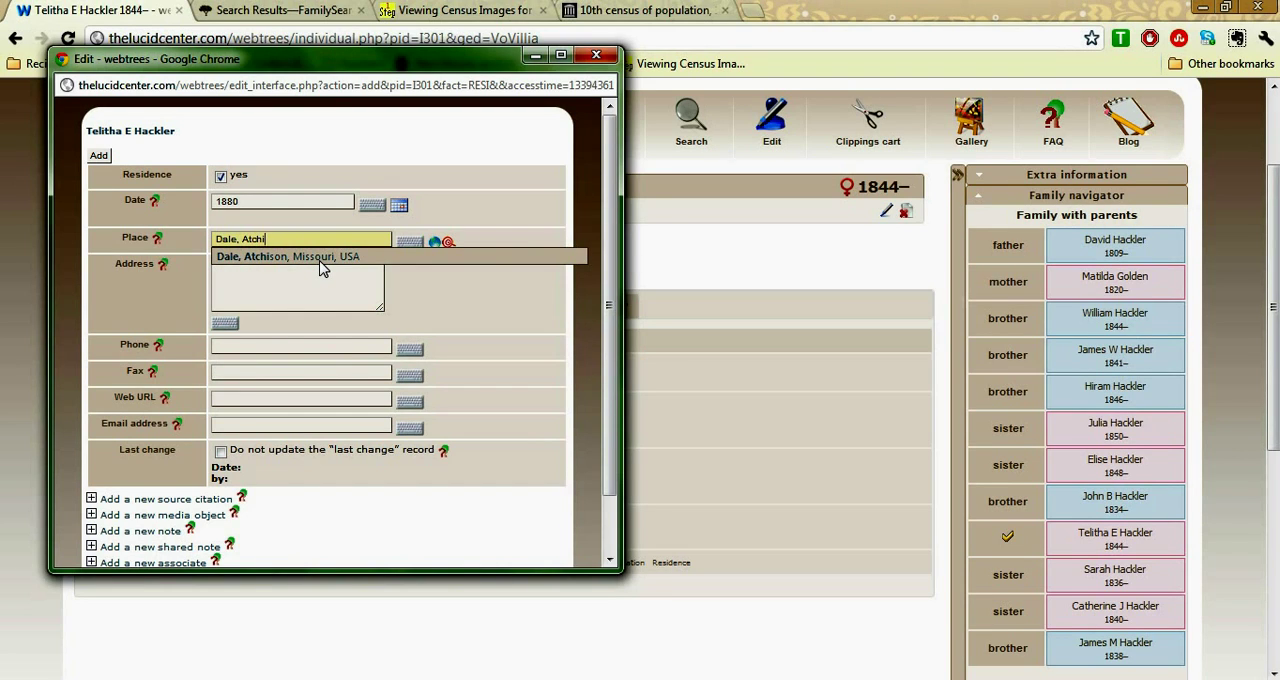
click(322, 258)
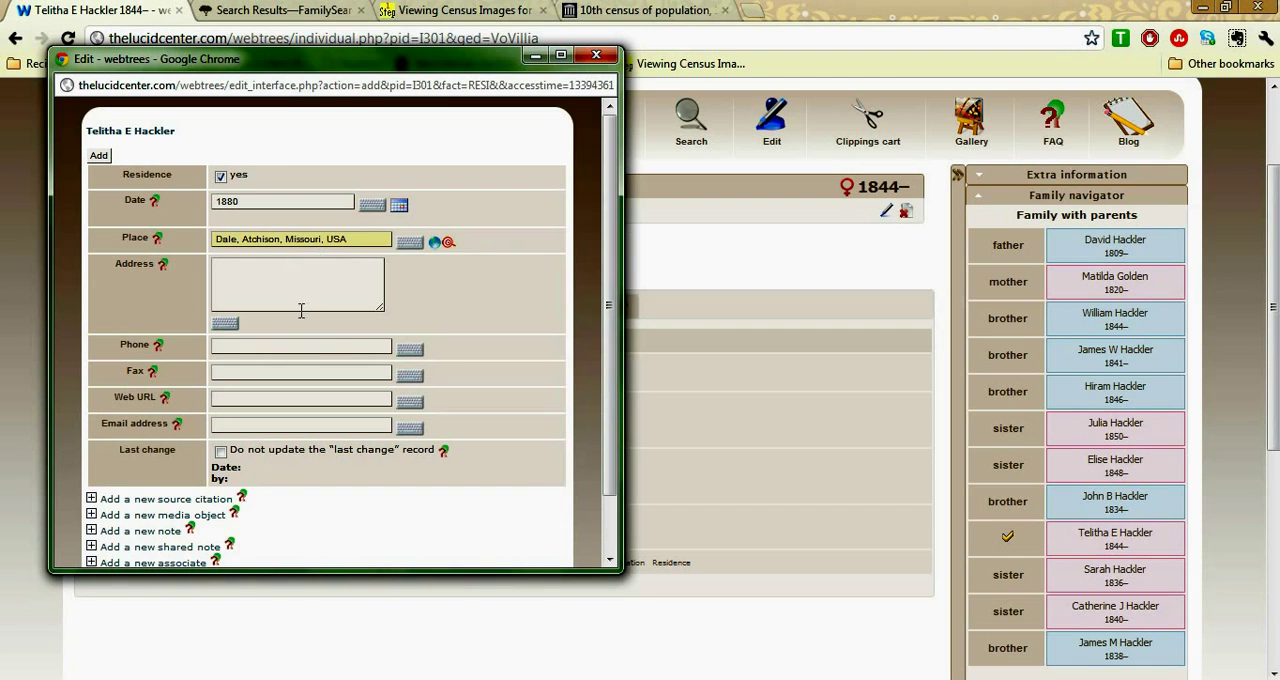
Add a new source citation to the residence fact with USA Census 1880 (S5) as its source
scroll(250, 450, down, 2)
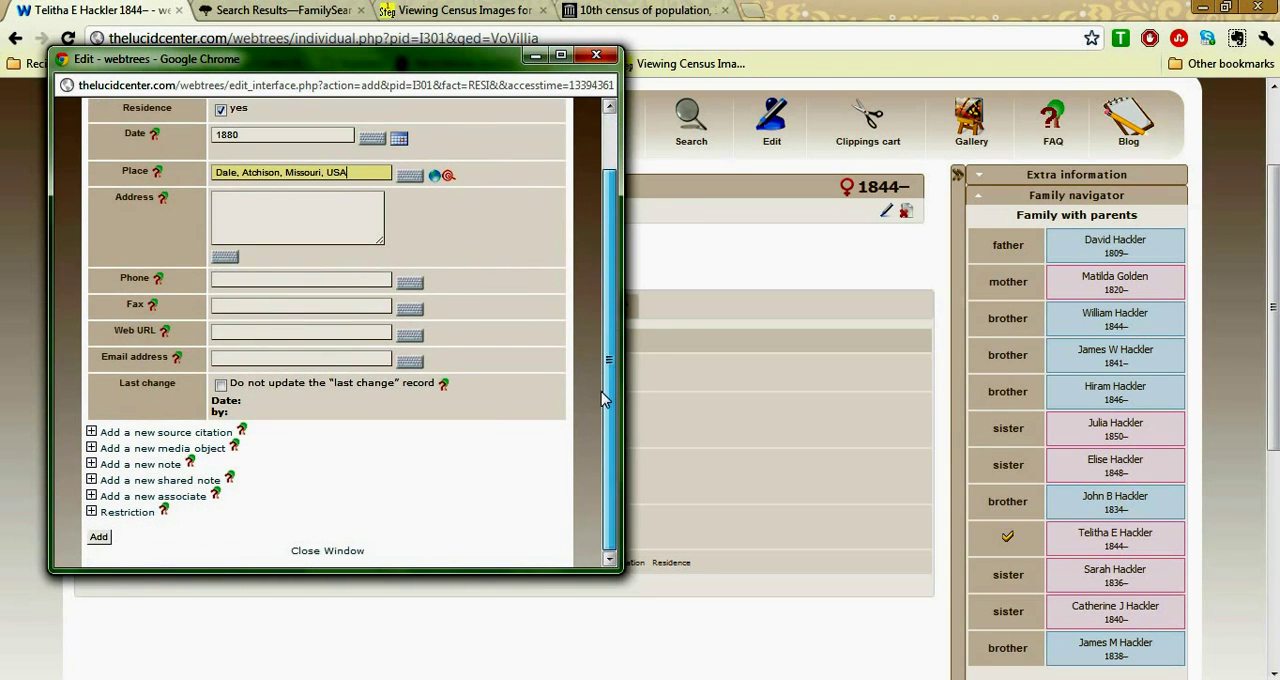
click(190, 433)
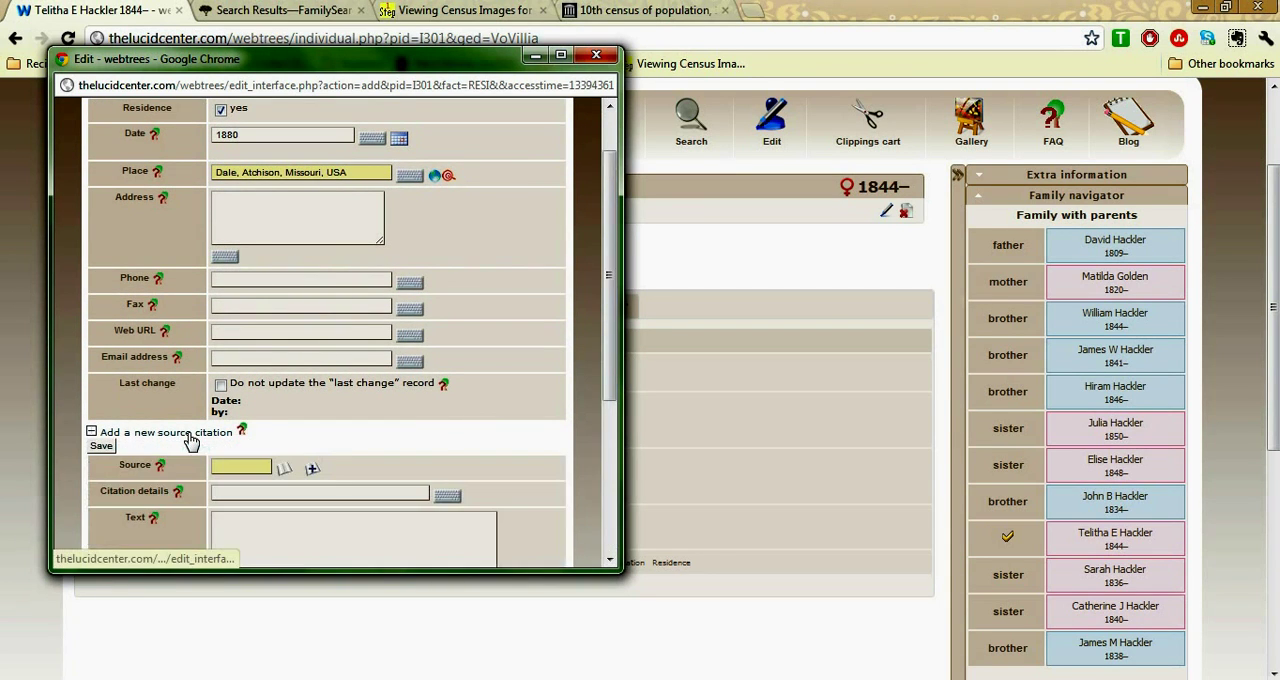
scroll(607, 452, down, 2)
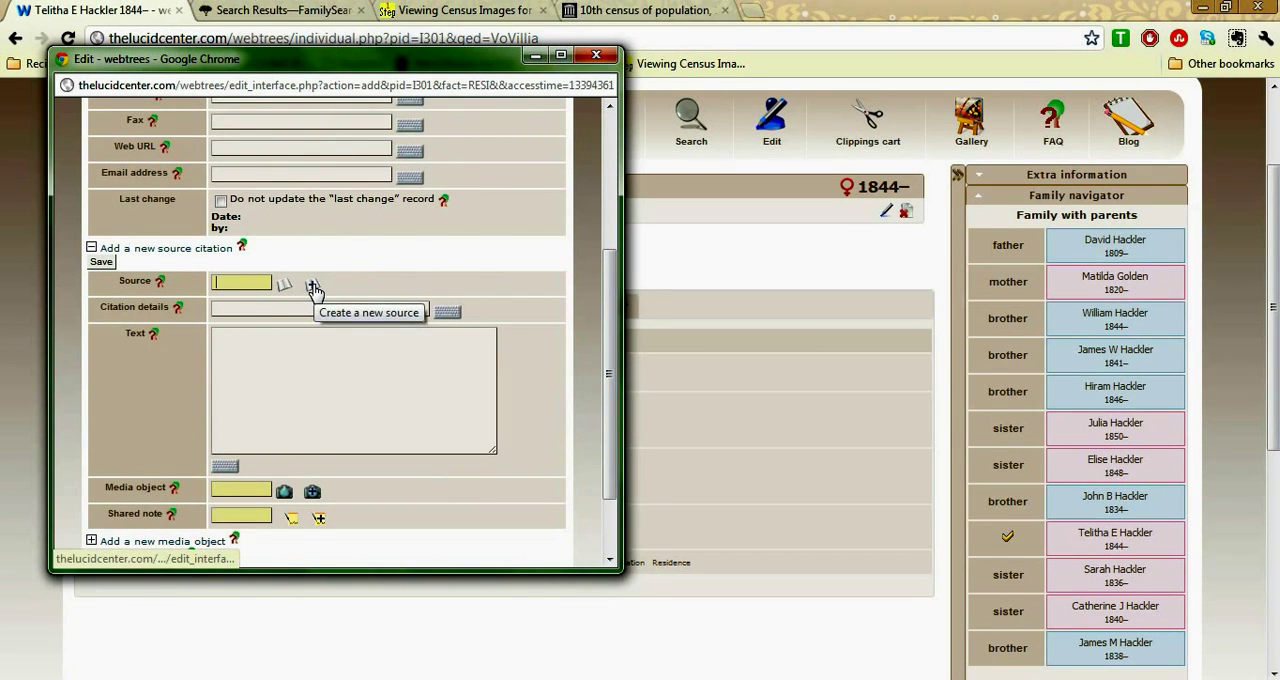
click(243, 284)
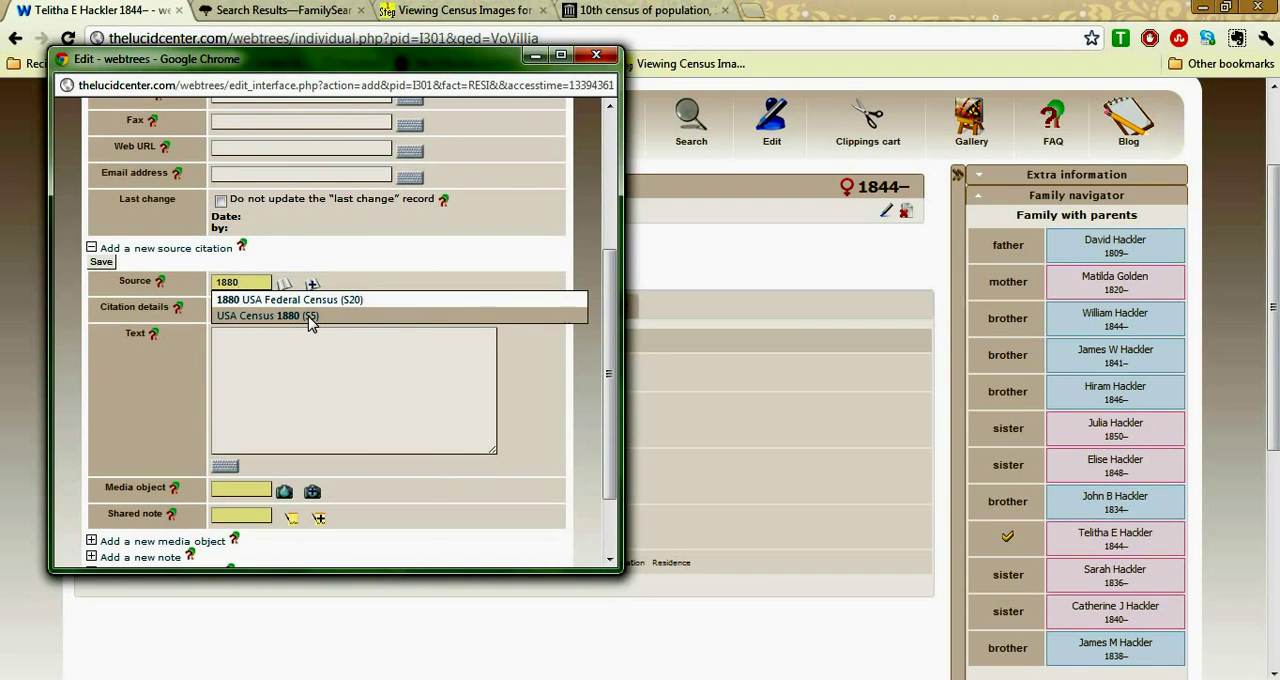
click(308, 318)
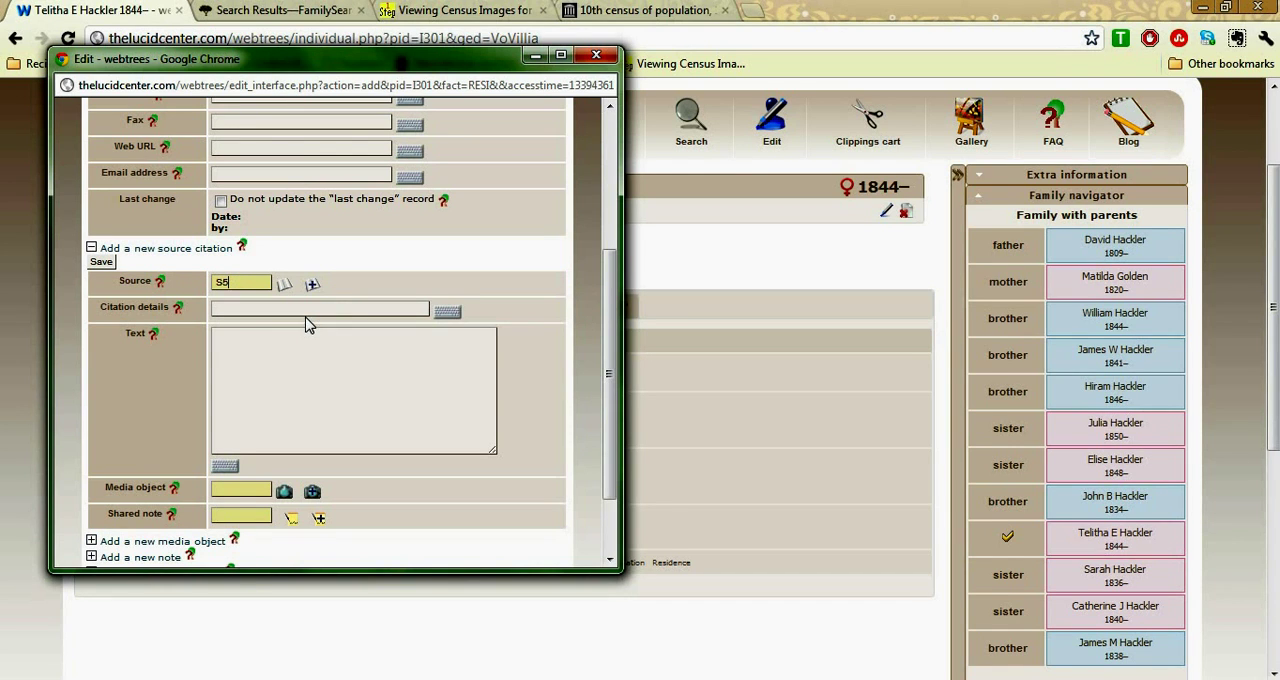
drag(604, 353, 610, 403)
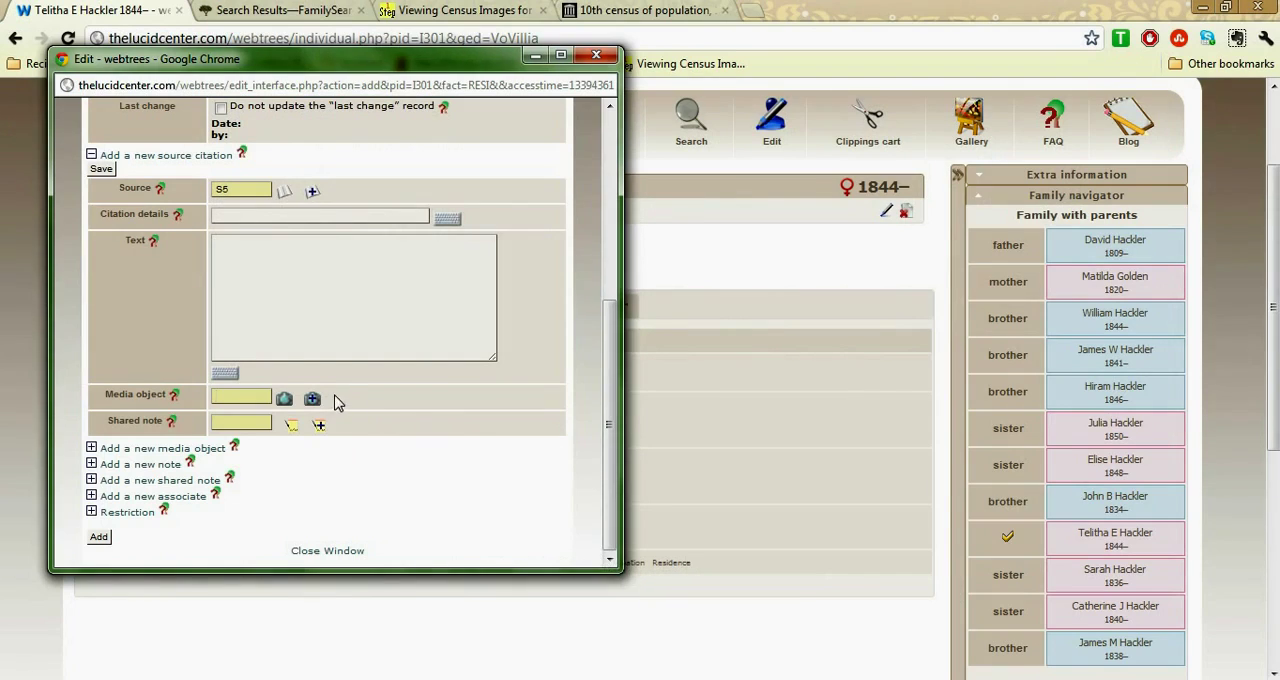
Start a new media object for the source citation and link it to USA Census 1880 (S5)
click(313, 400)
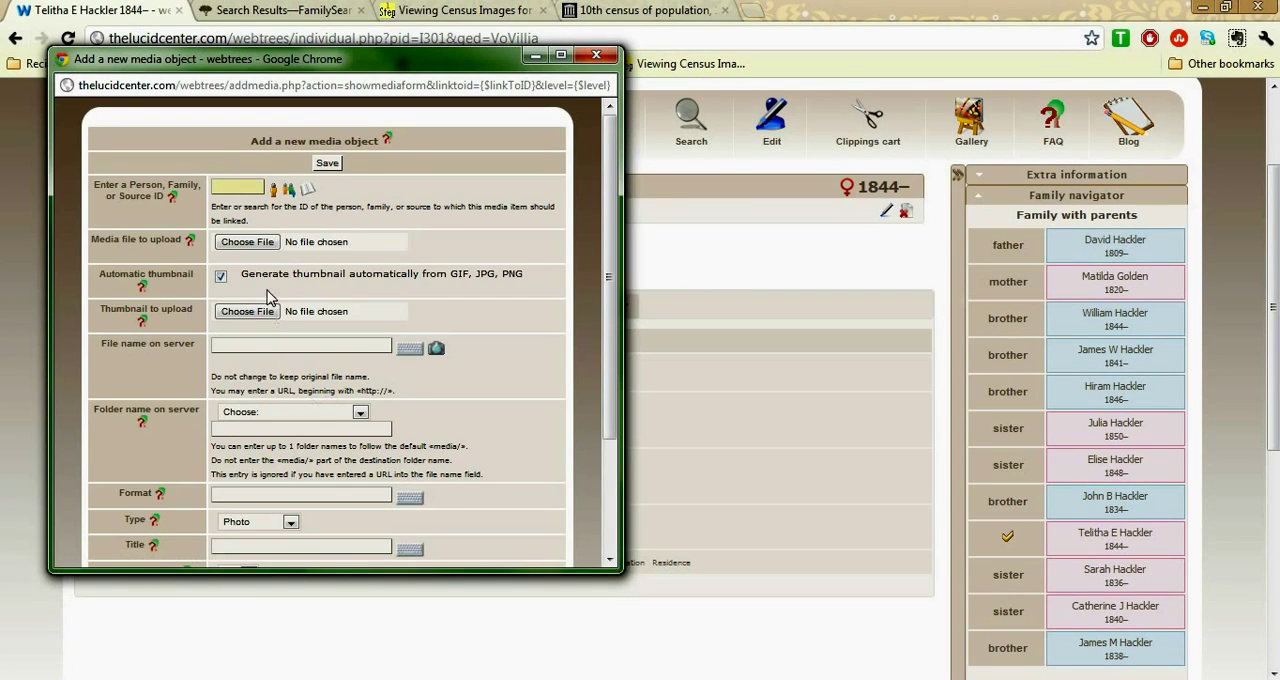
click(240, 190)
text(1880)
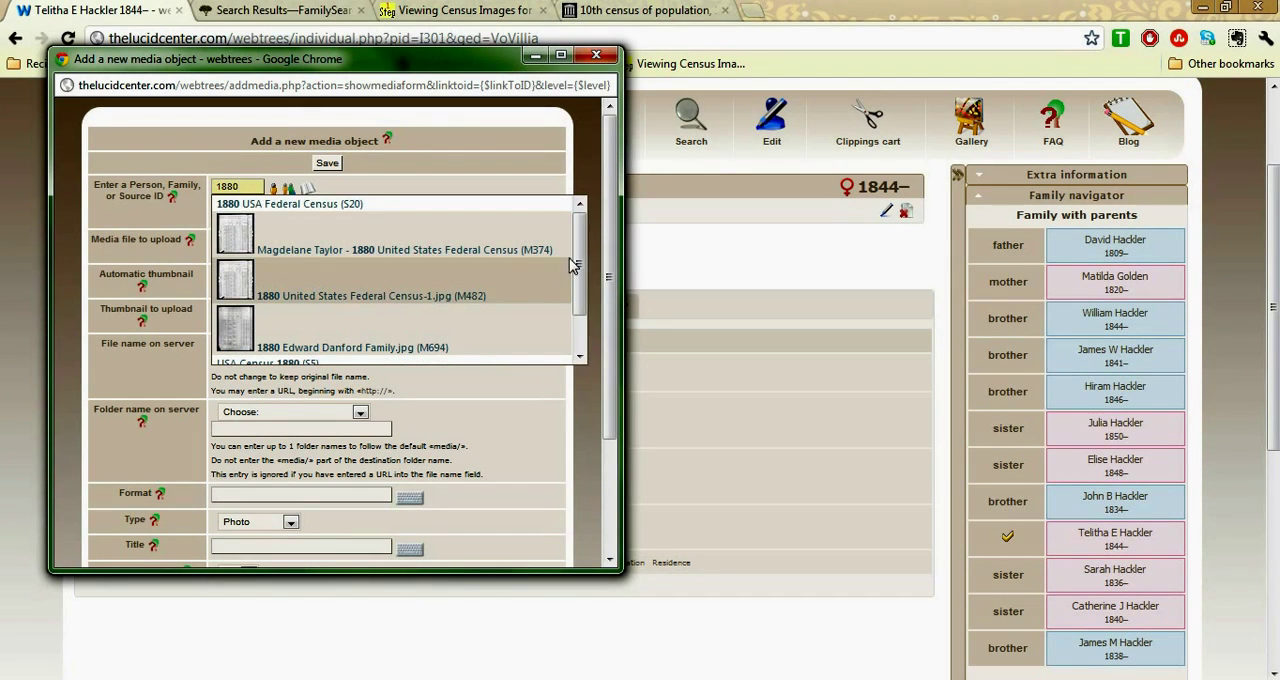
scroll(578, 272, down, 2)
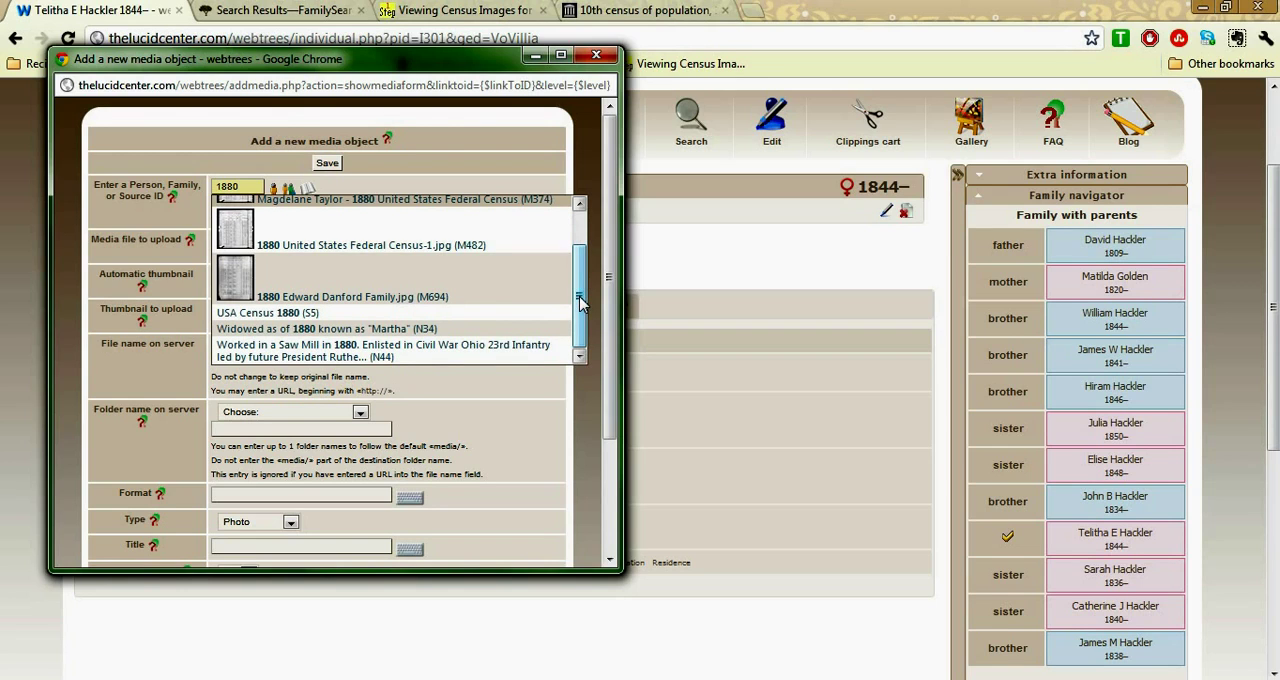
click(320, 314)
Browse for the media file to upload and search the media folder for 1880
click(253, 244)
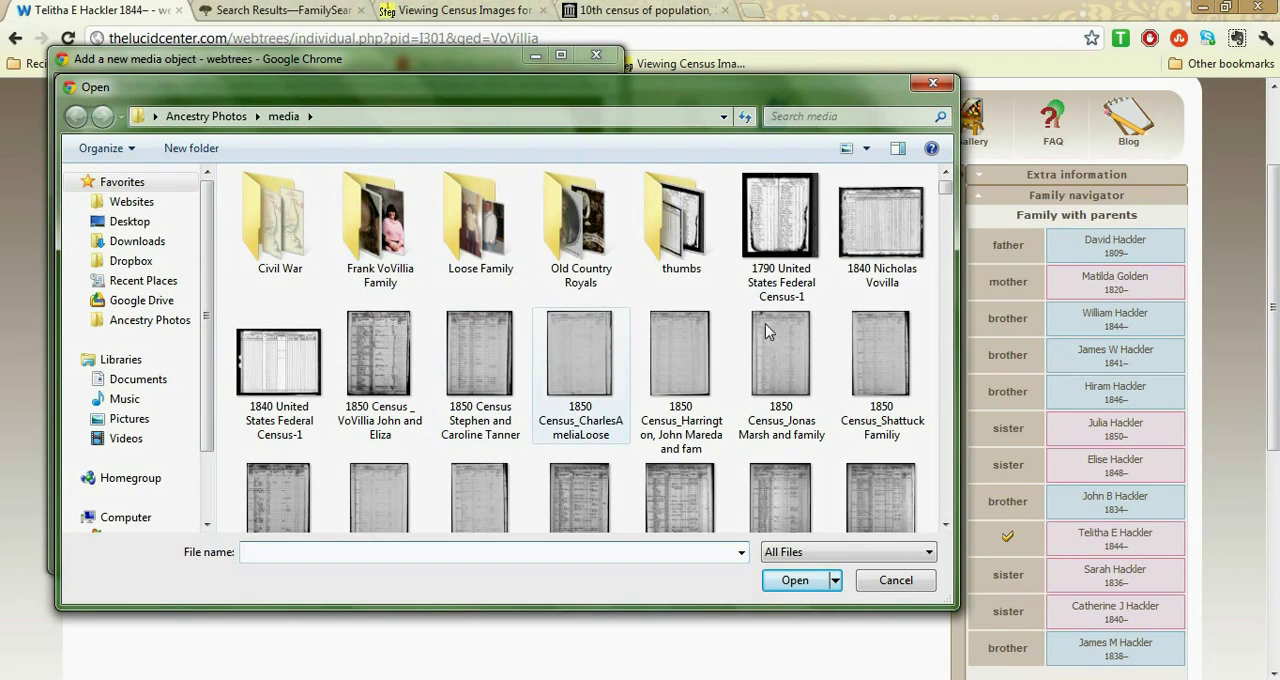
click(851, 116)
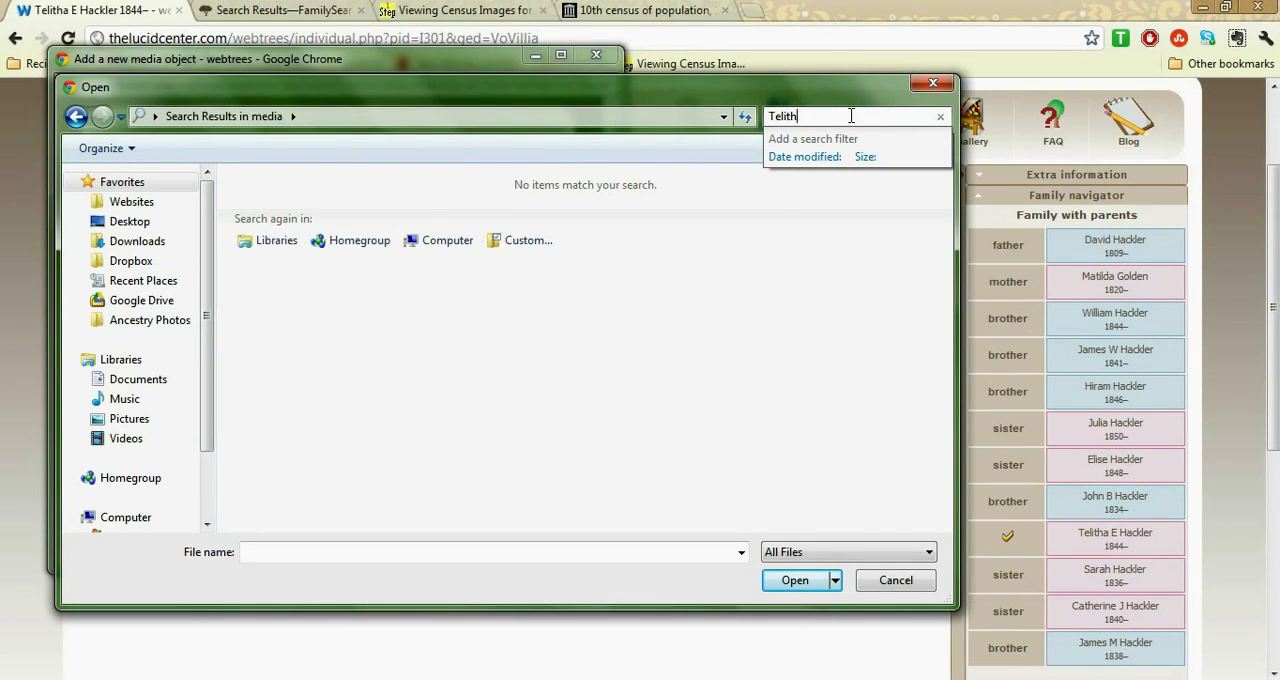
text(Tel)
key(BackSpace)
key(BackSpace)
key(BackSpace)
text(1880)
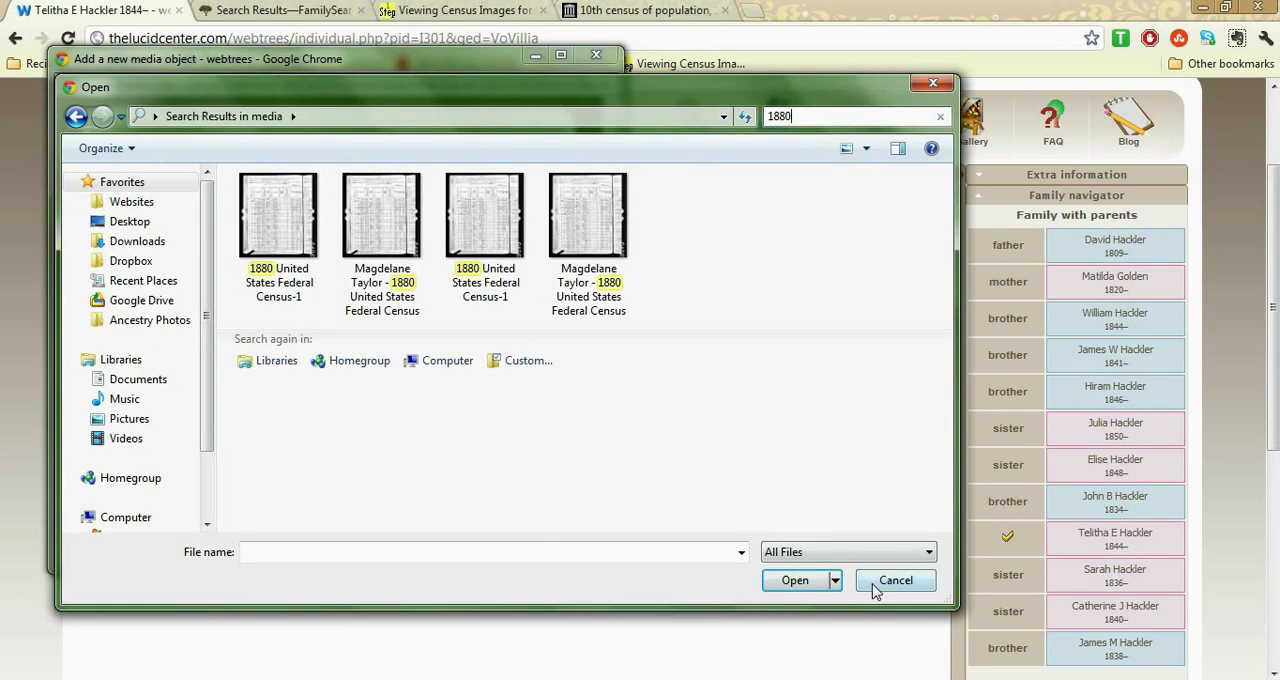
Find the family's 1880 census image by searching for 1880 in Ancestry Photos > Resized Photos and choose it as the media file to upload
click(148, 320)
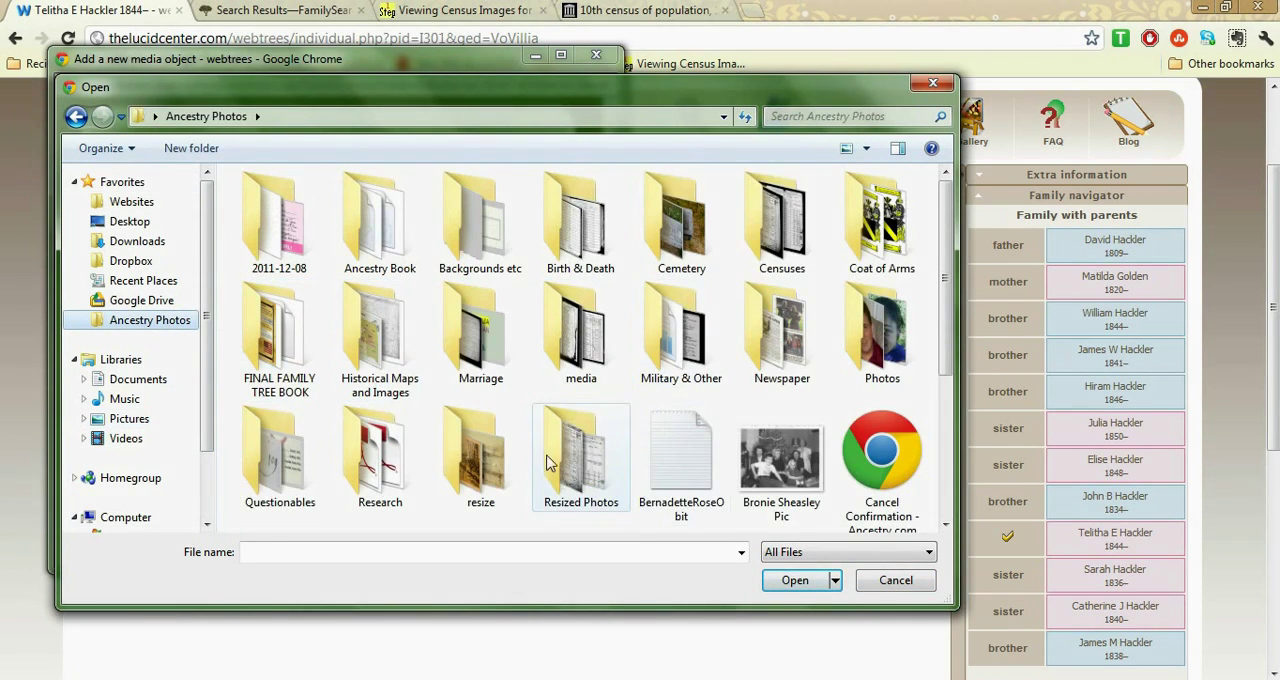
double_click(562, 460)
click(812, 116)
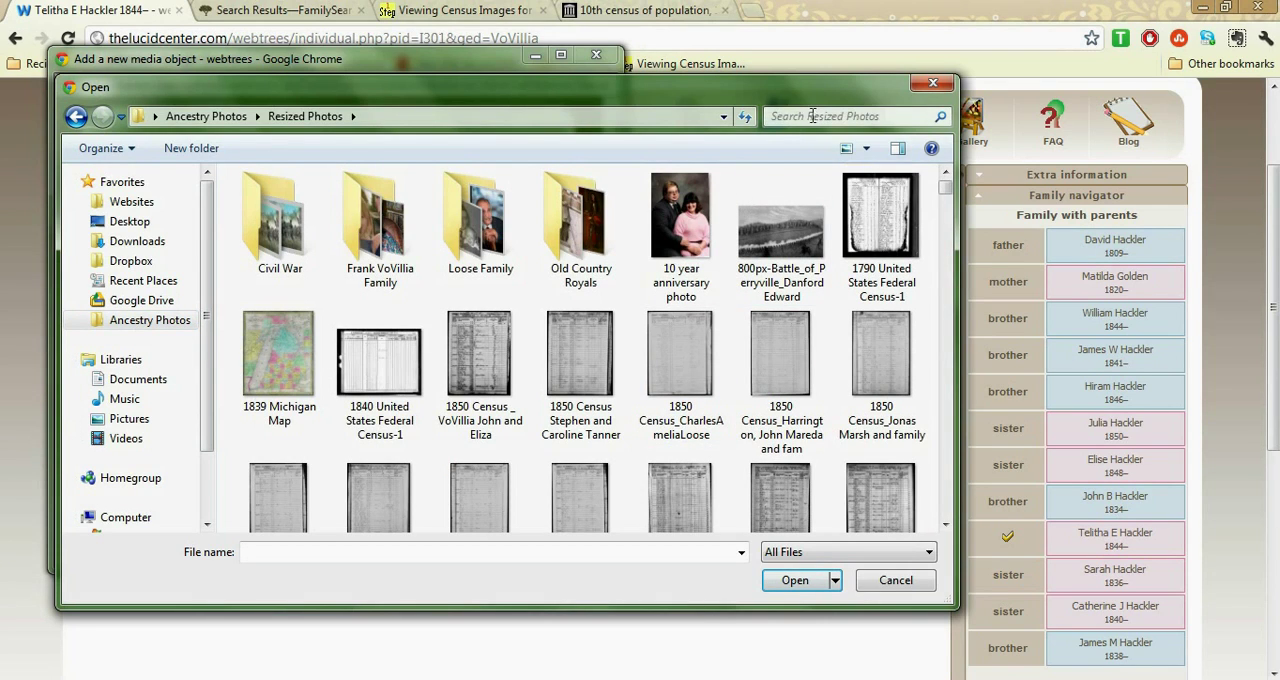
key(Return)
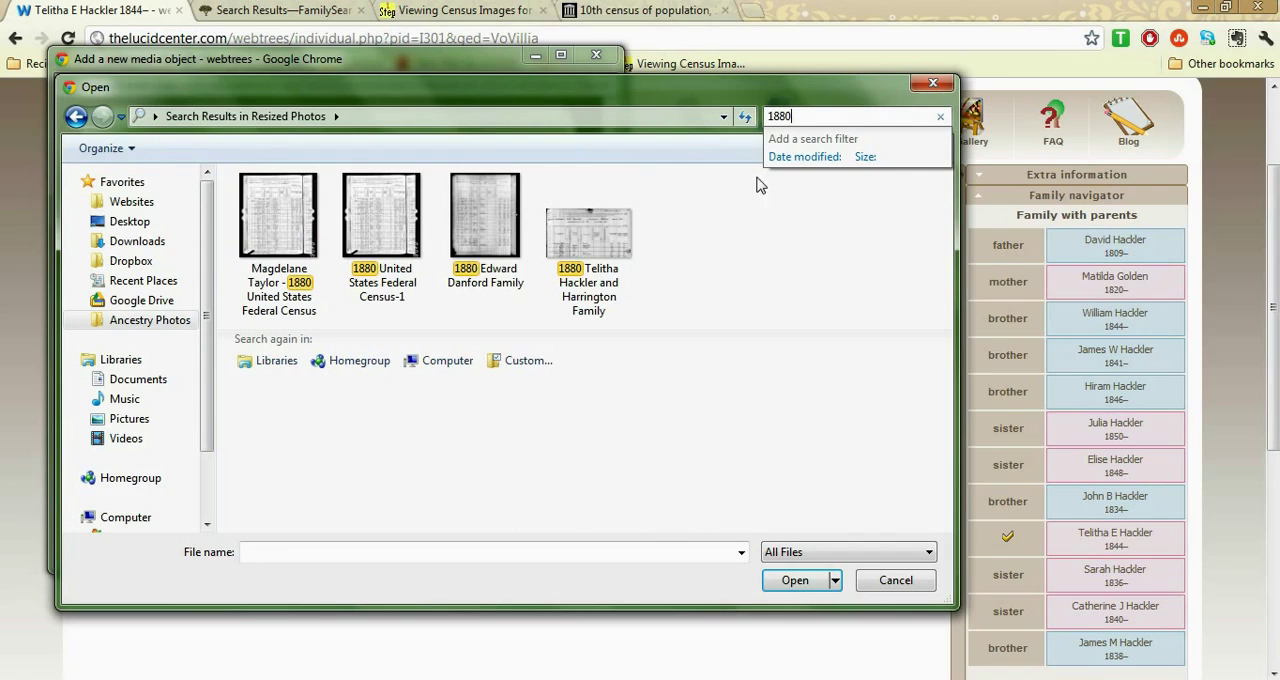
click(607, 243)
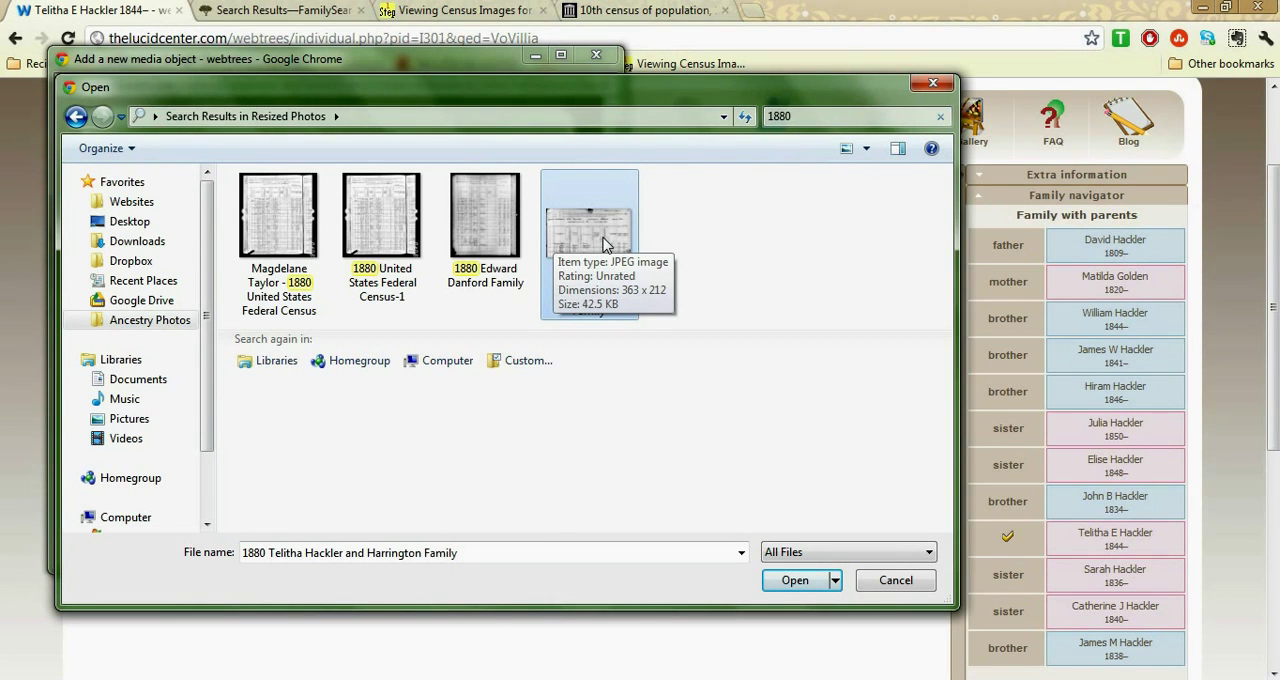
double_click(604, 245)
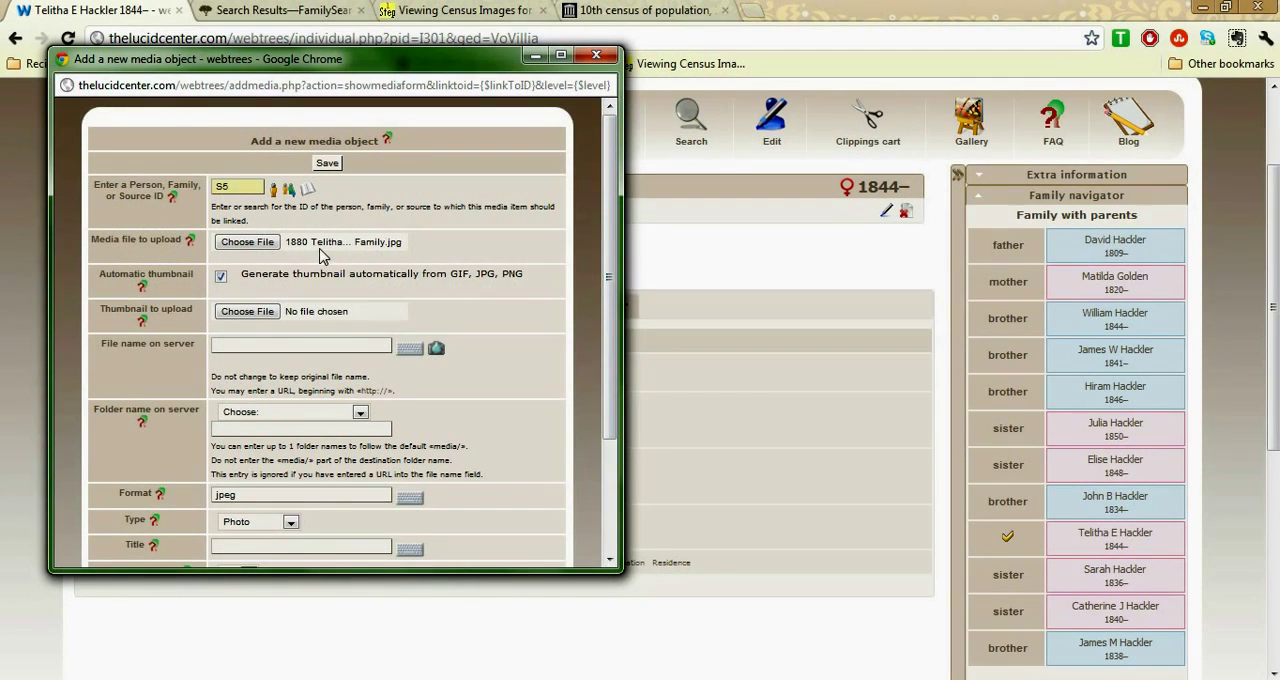
Check the server folder choices without picking one and set the media object's type to Document
scroll(604, 227, down, 2)
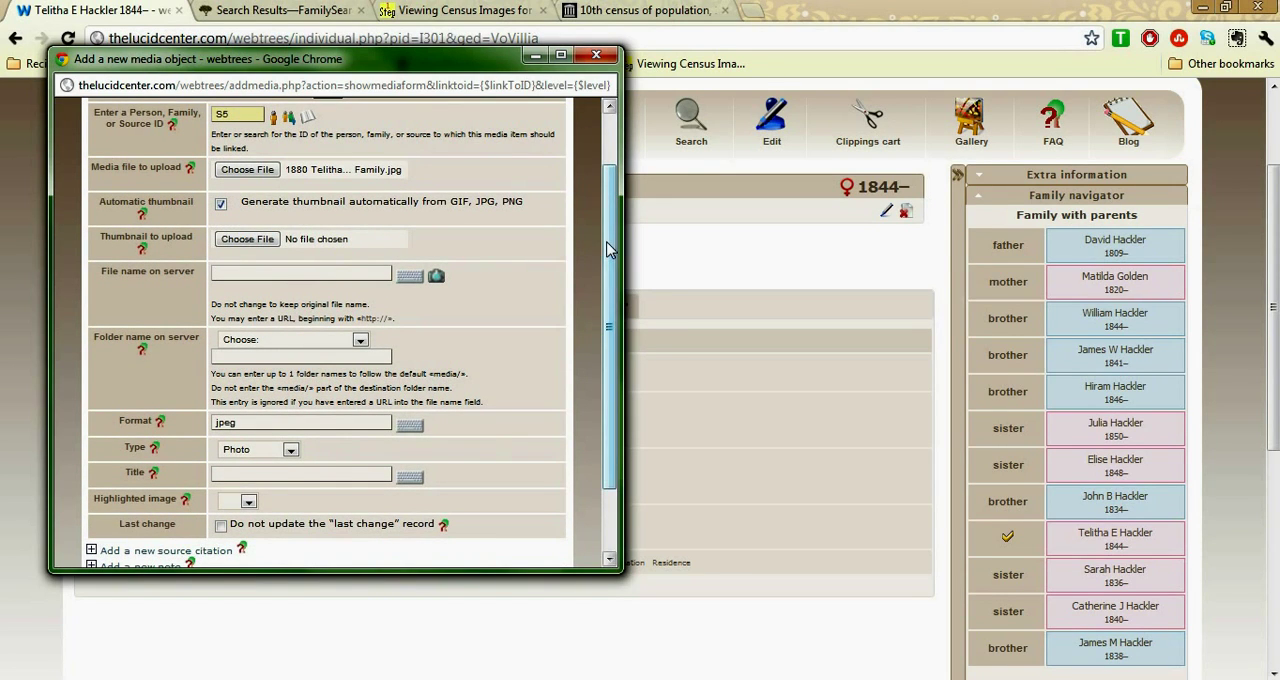
scroll(608, 250, down, 3)
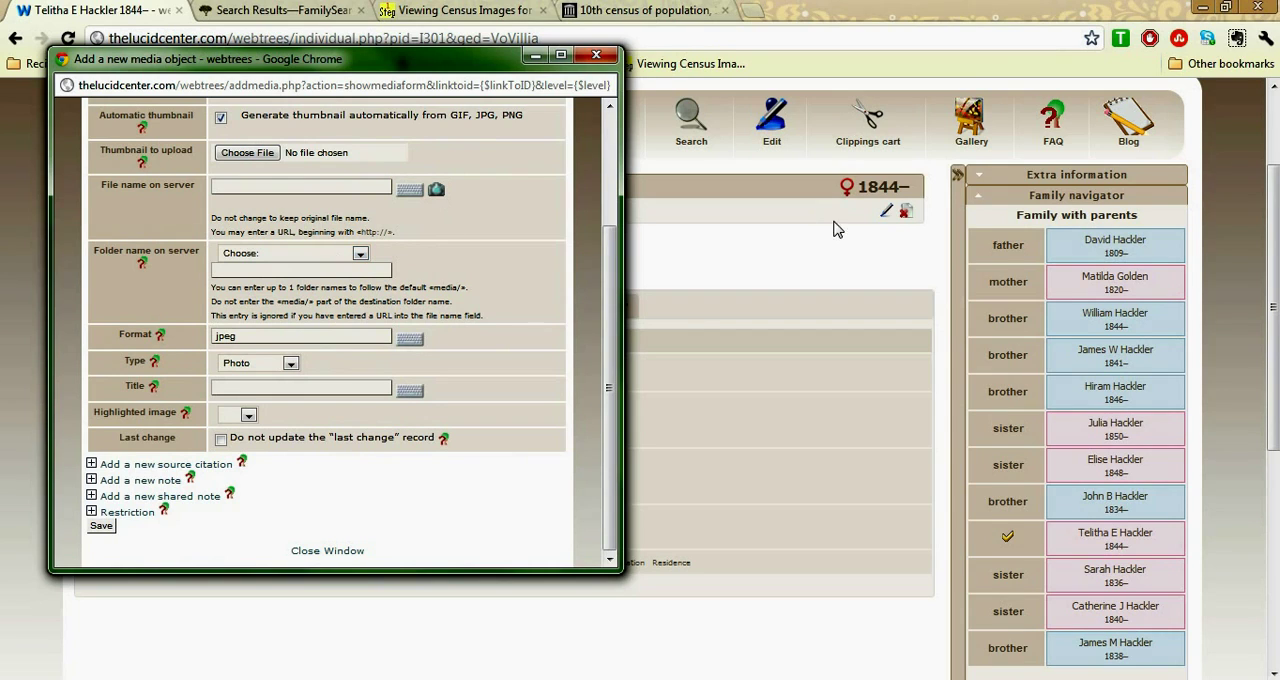
mouse_move(968, 130)
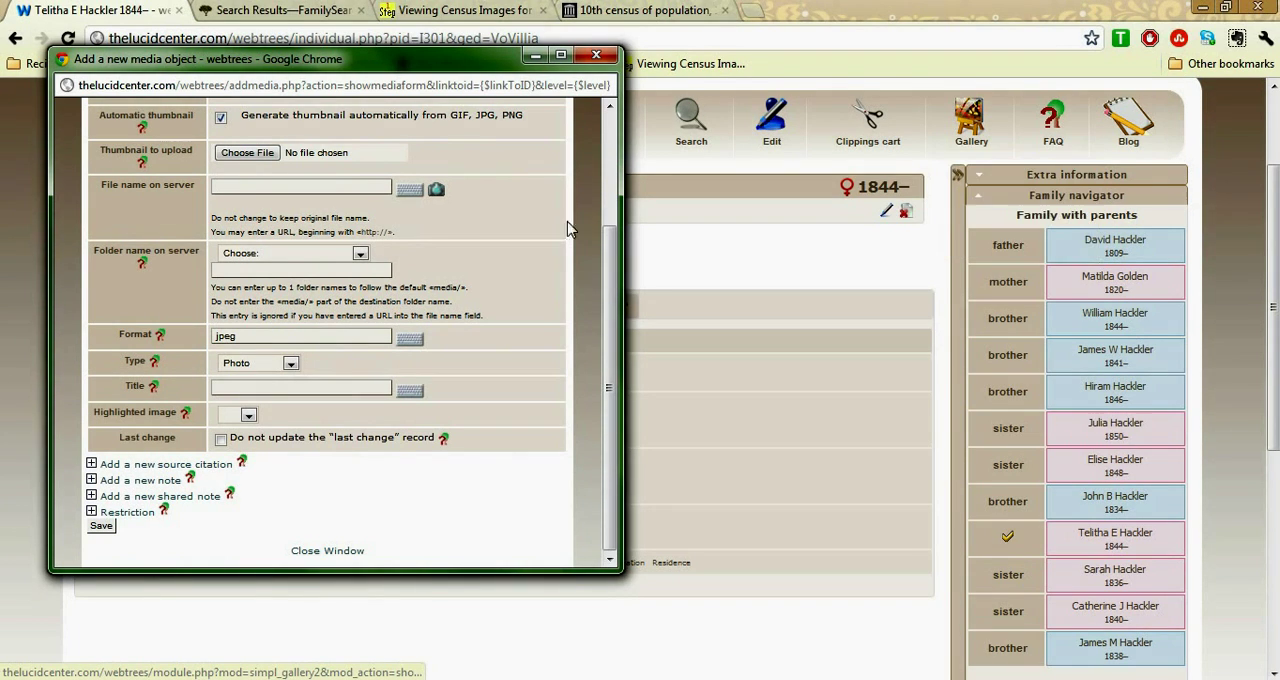
click(362, 254)
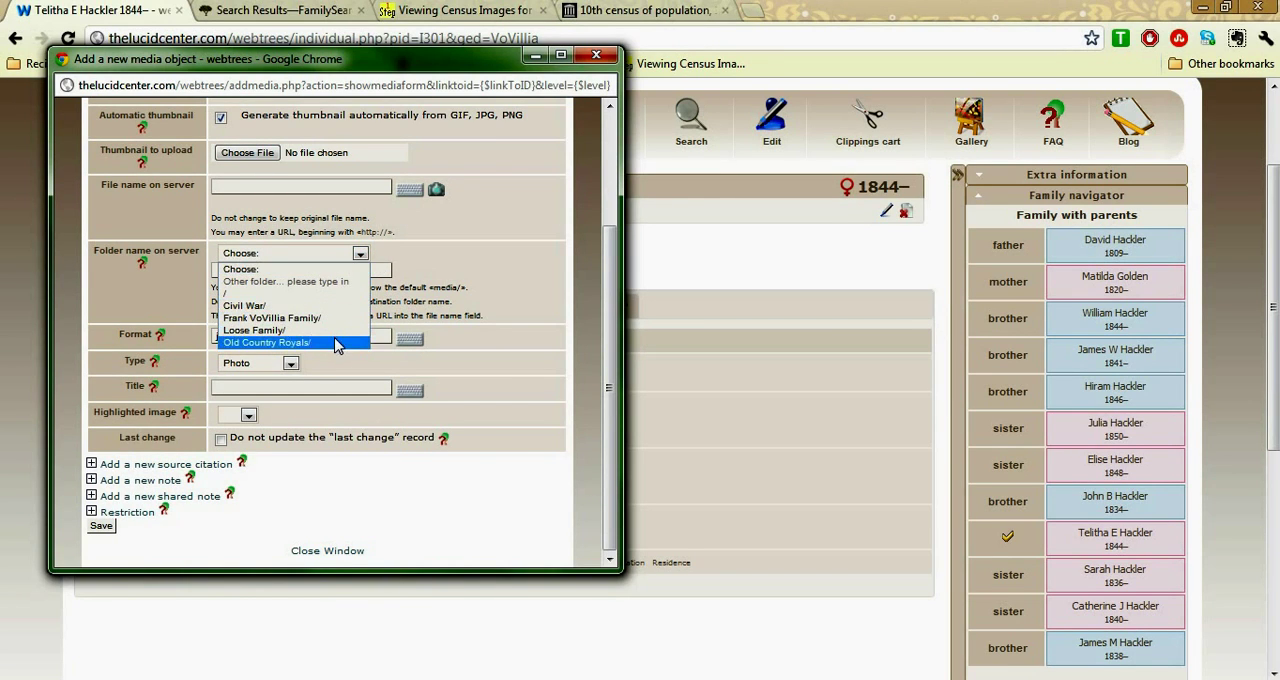
click(360, 254)
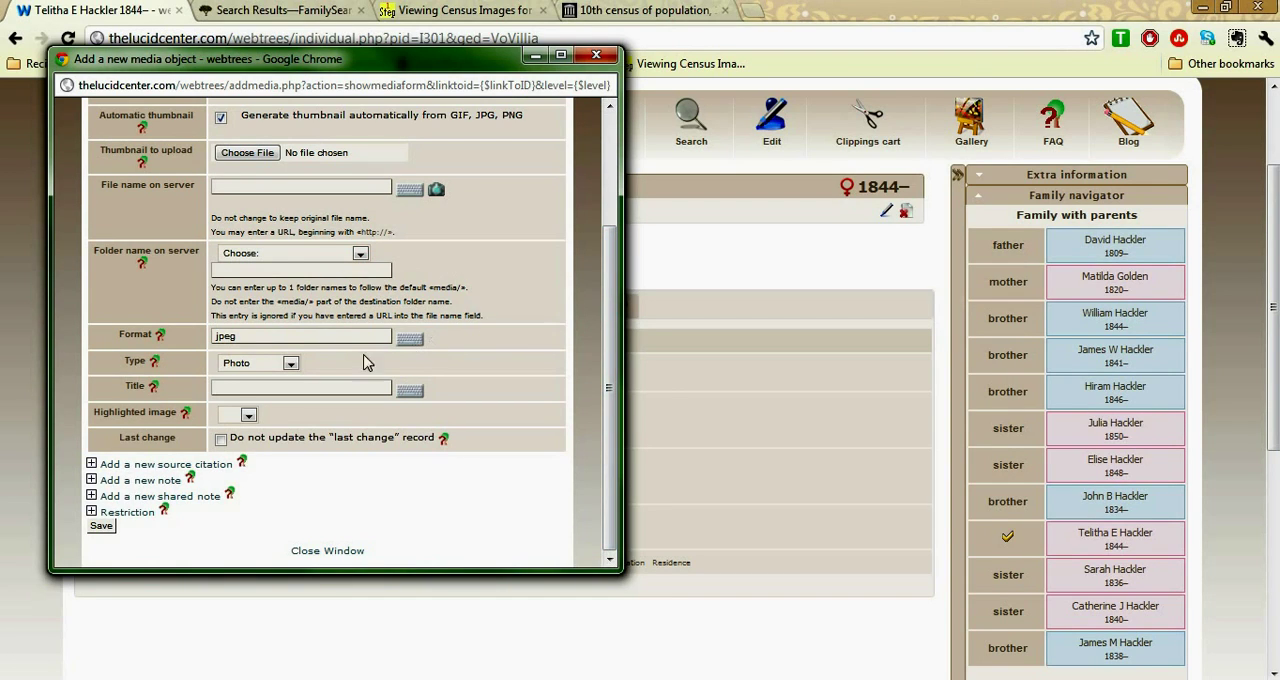
click(290, 365)
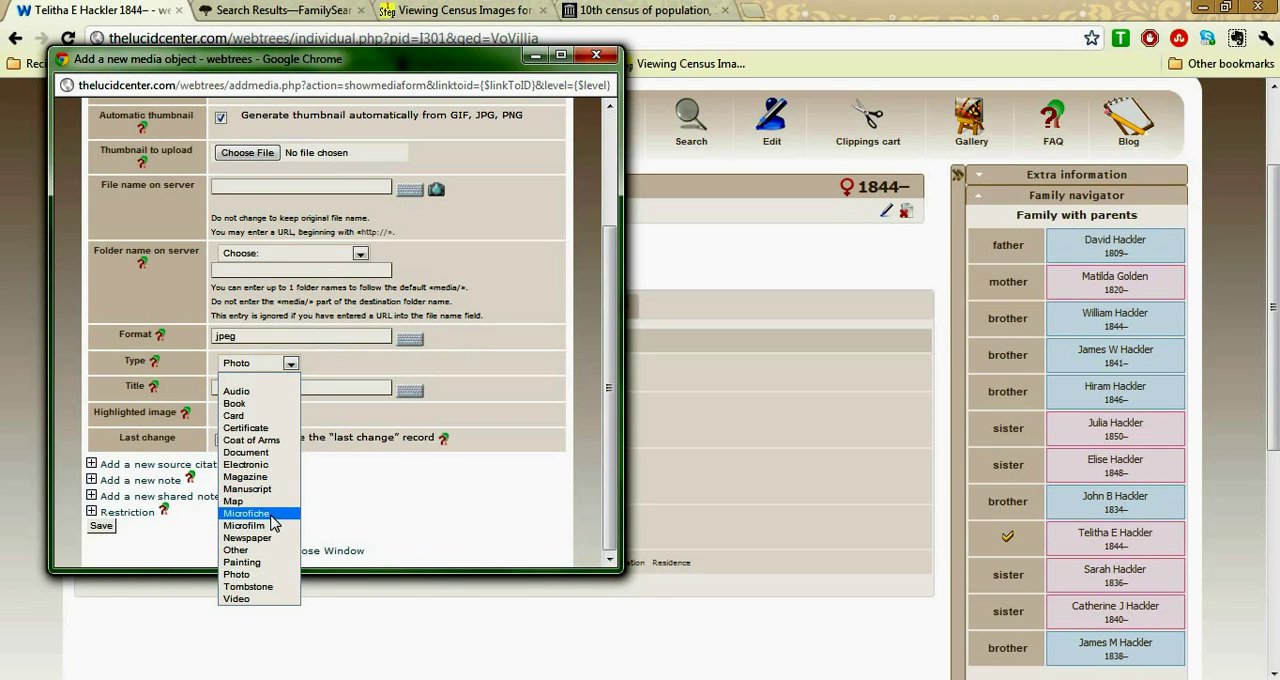
click(274, 457)
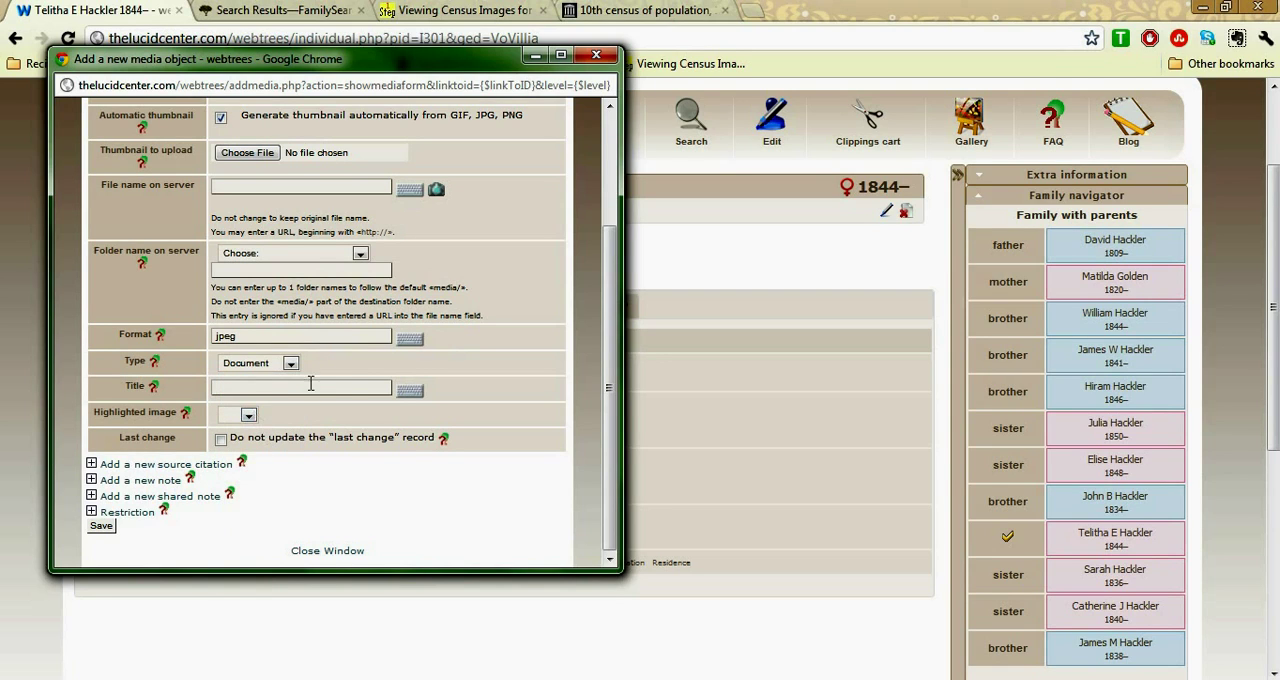
Set the highlighted image option to no, moving the pop-up windows aside to view the profile silhouette, and save the media object
click(249, 416)
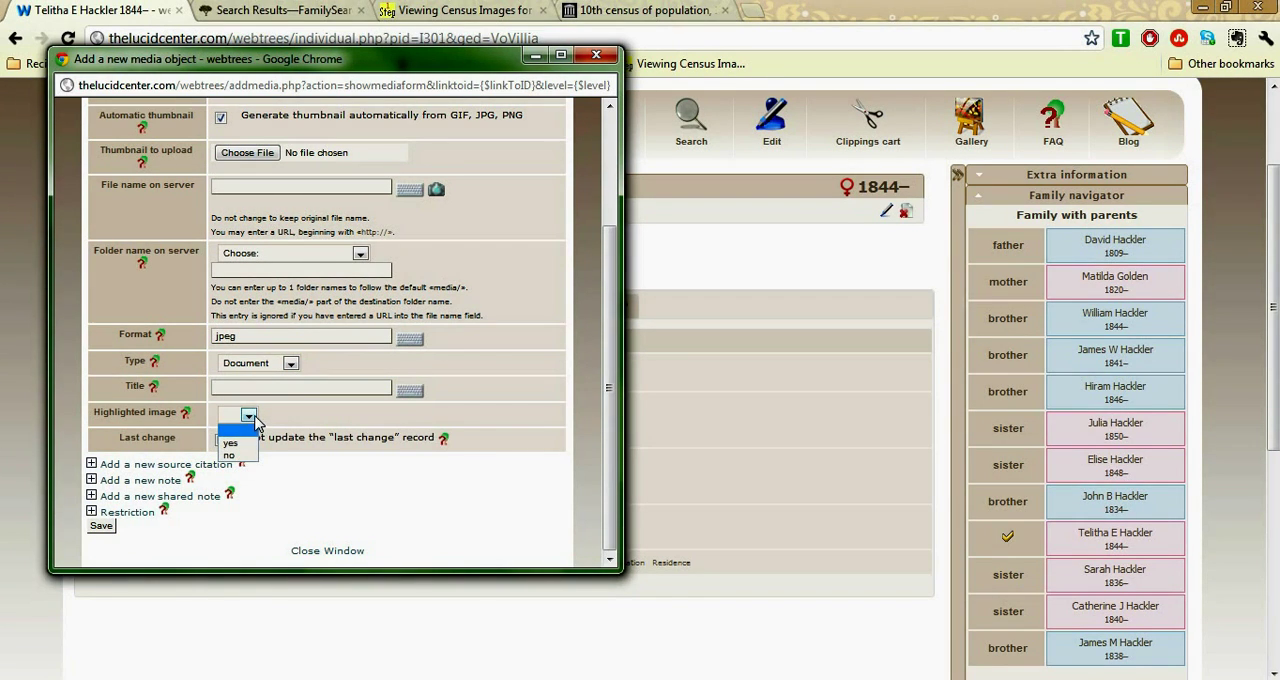
click(254, 417)
drag(338, 72, 400, 262)
click(490, 85)
drag(490, 85, 503, 415)
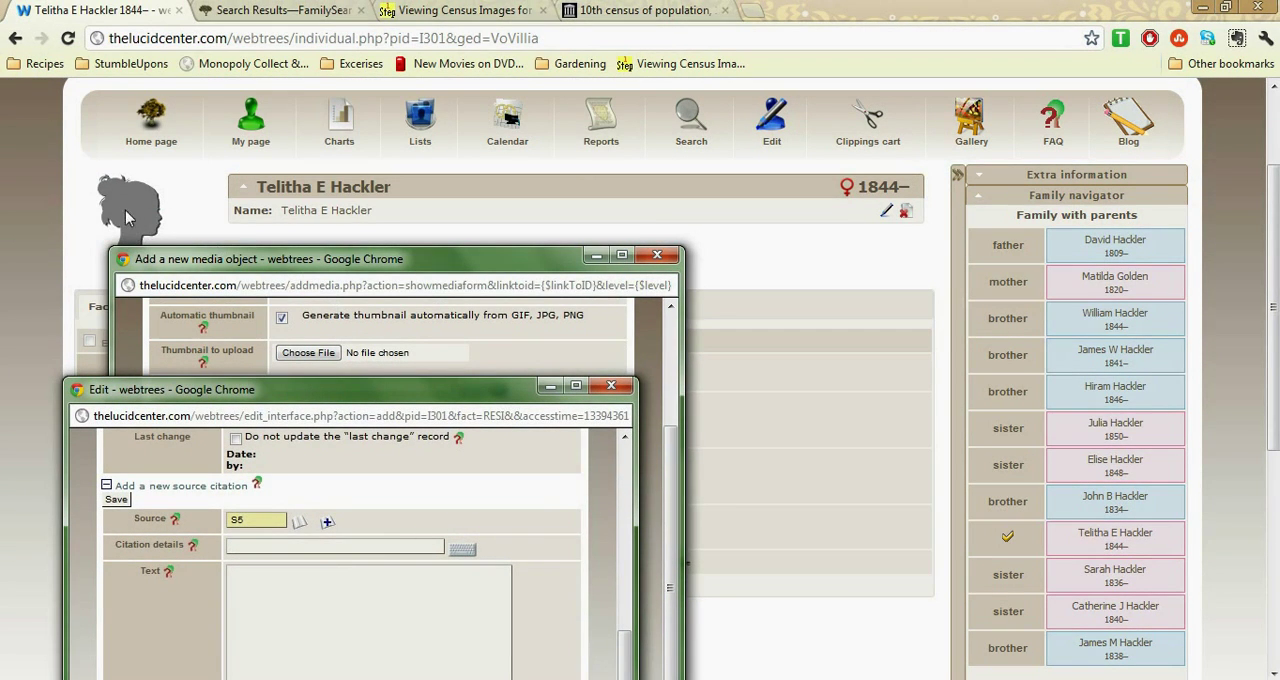
click(225, 268)
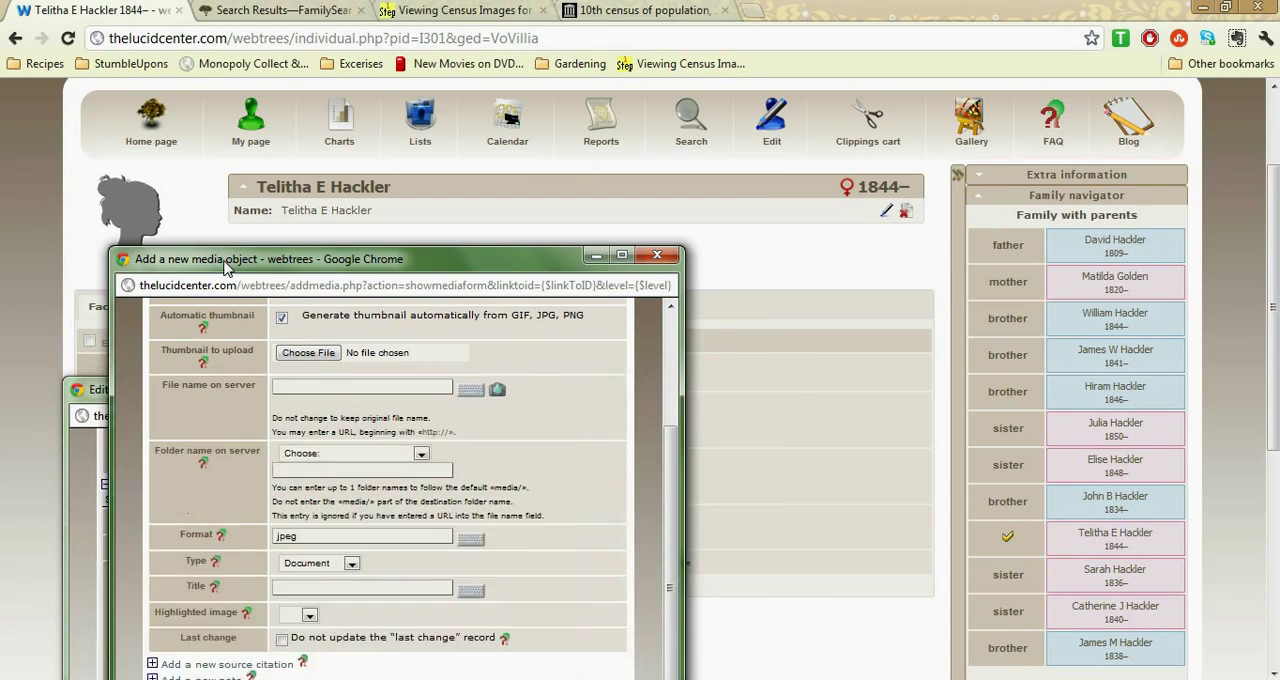
drag(225, 268, 328, 137)
click(412, 484)
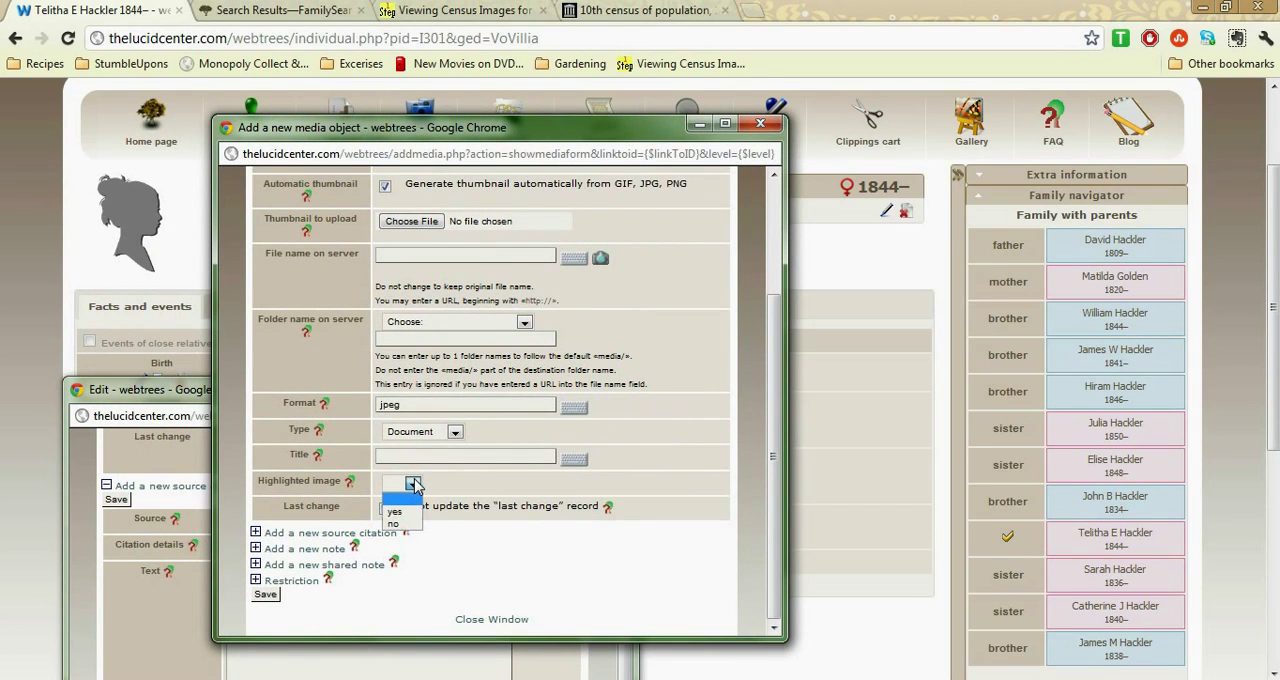
click(408, 522)
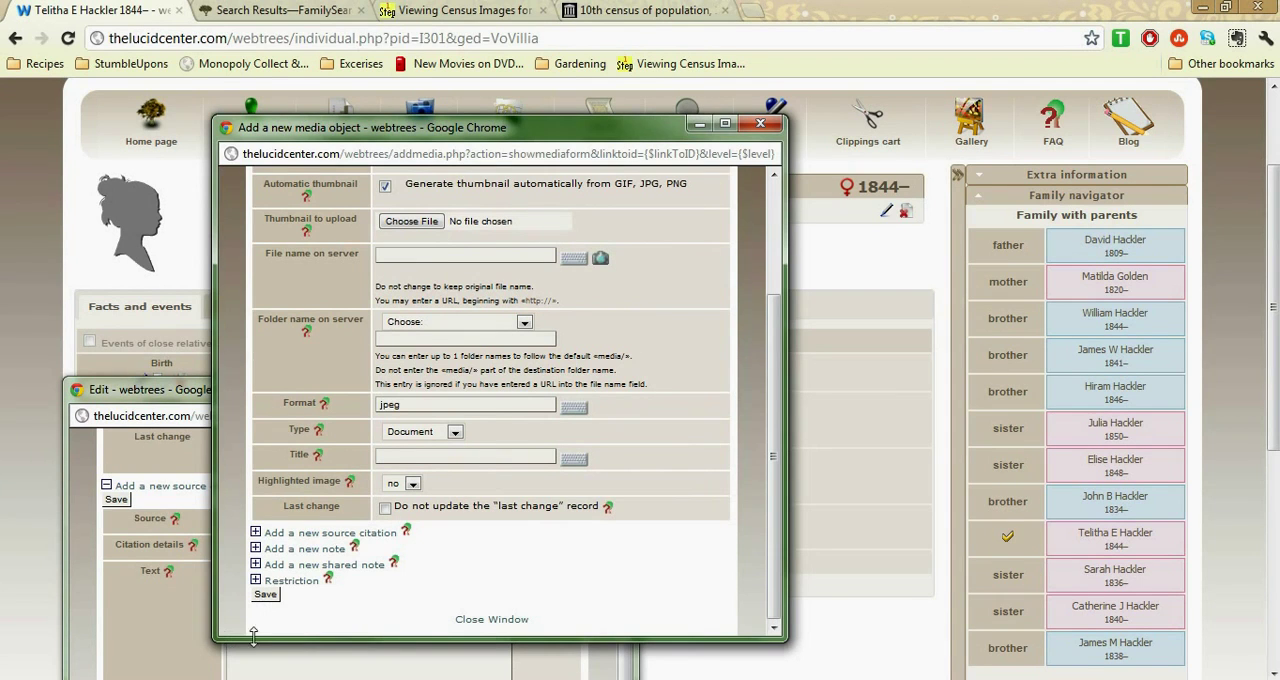
click(266, 595)
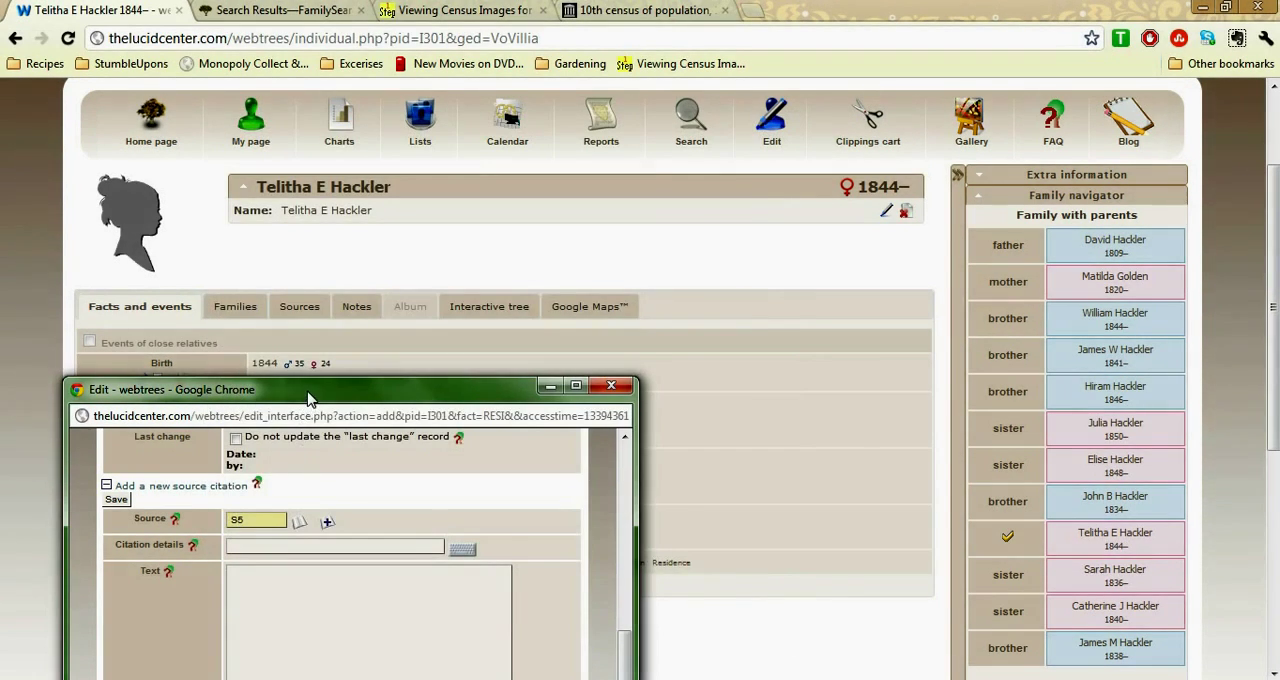
Set the source citation's media object to M703, the uploaded census image, and add the residence fact to the individual
drag(308, 398, 390, 127)
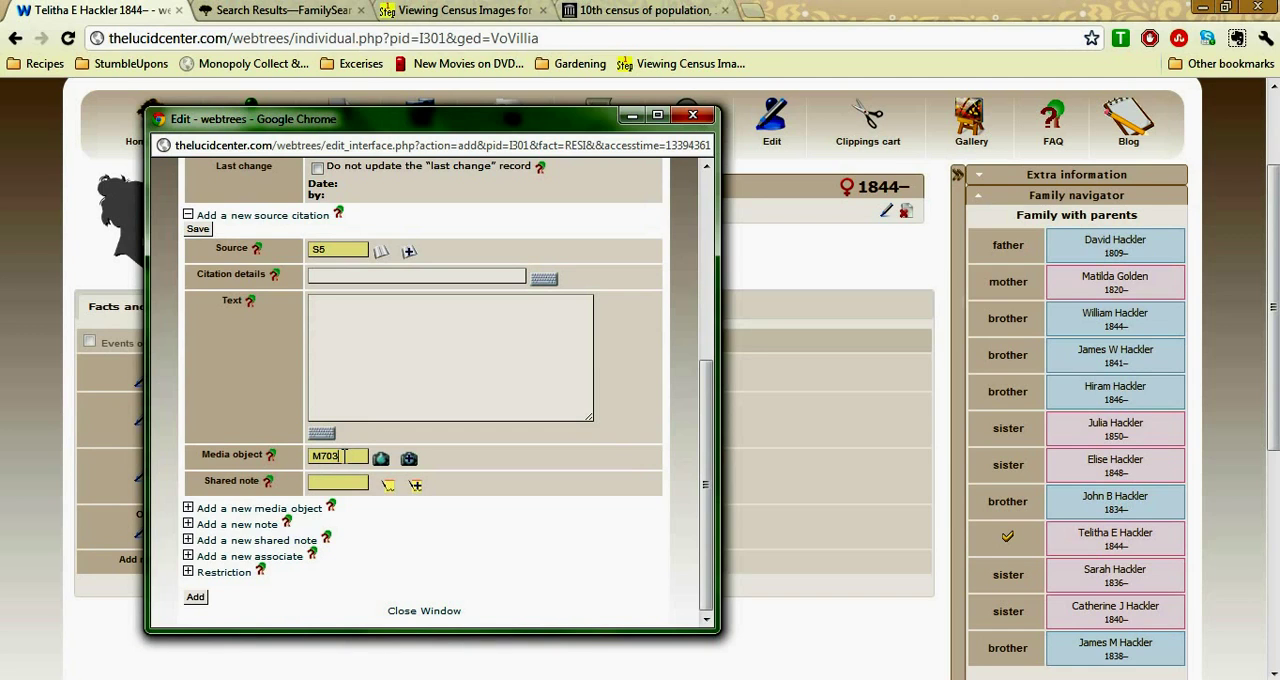
double_click(344, 456)
text(M790)
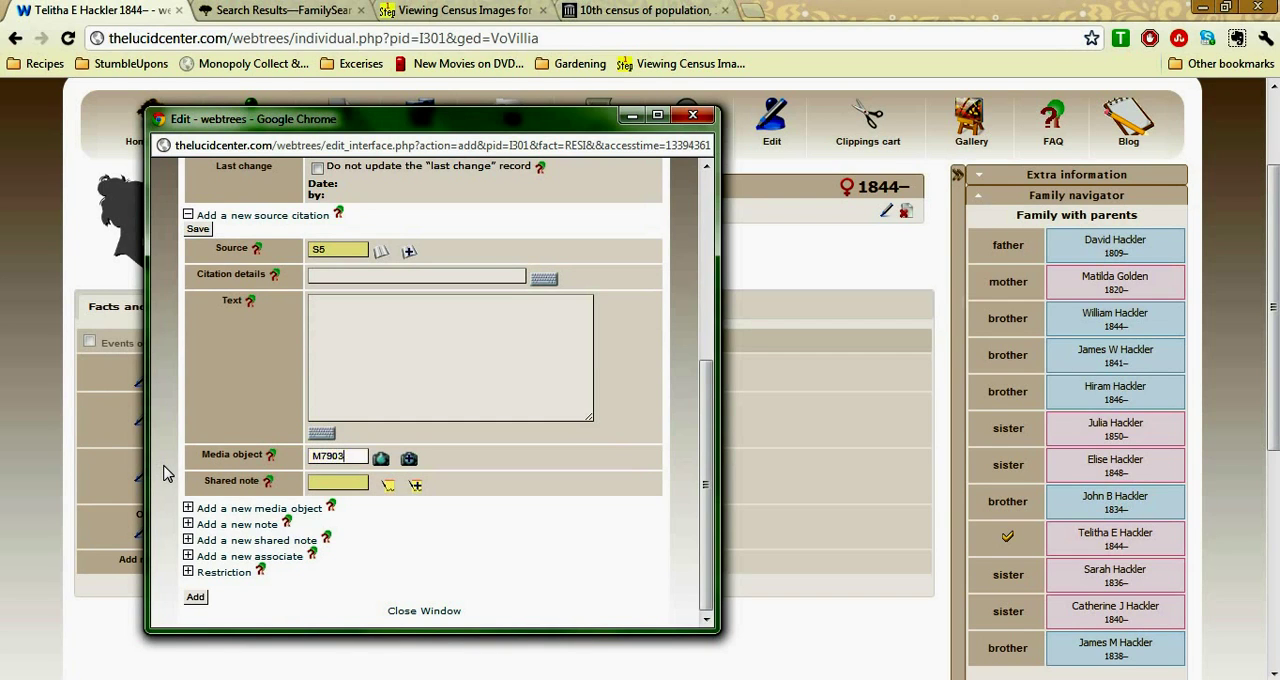
key(BackSpace)
key(BackSpace)
text(03)
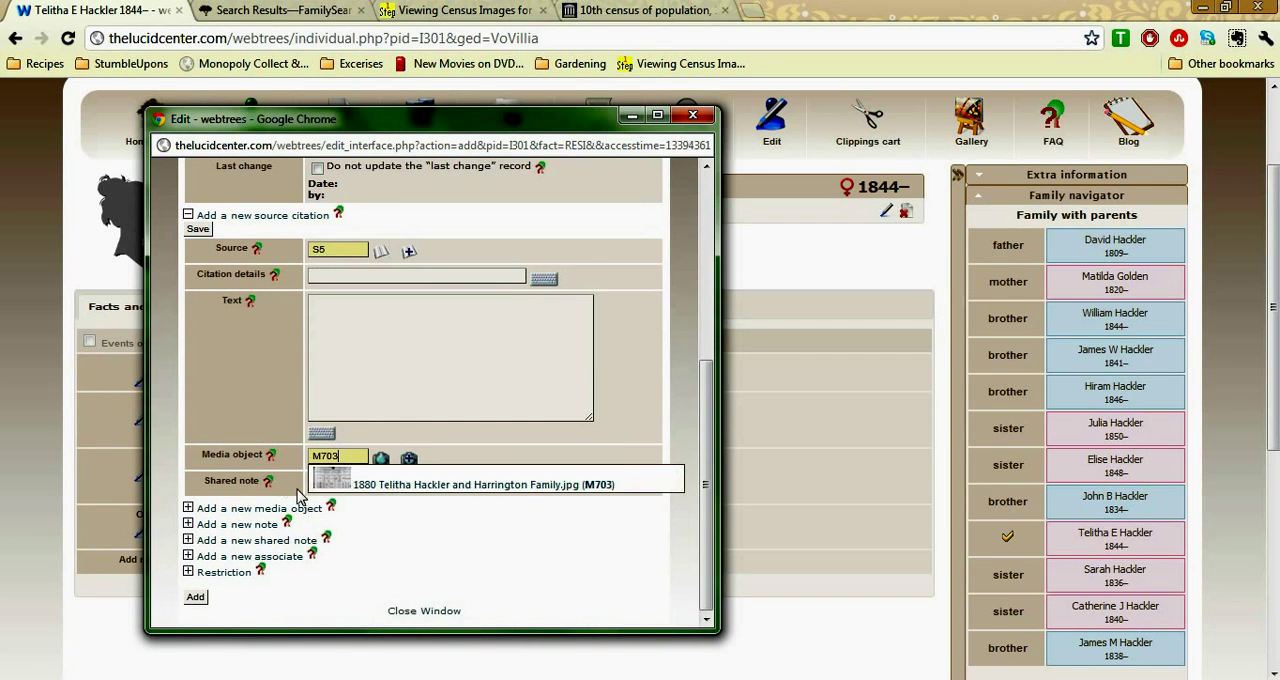
click(472, 485)
click(195, 597)
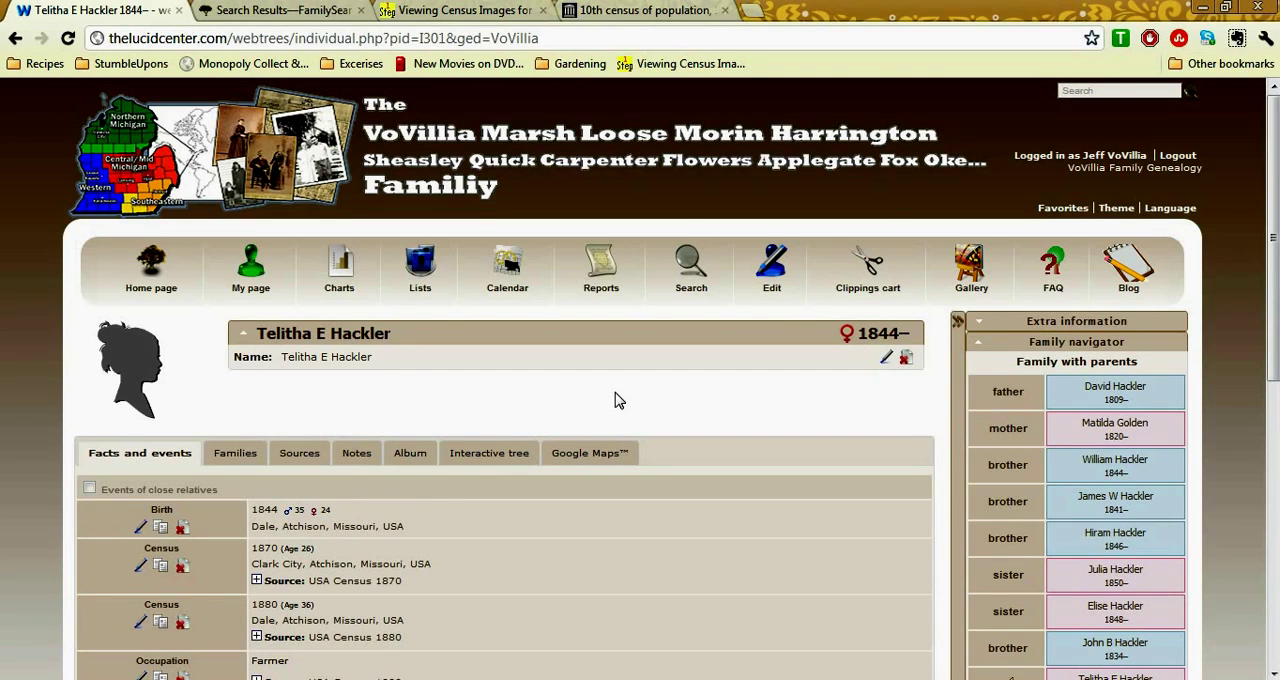
Expand the new residence fact's source citation, view its census image enlarged, and collapse the citation again
scroll(615, 400, down, 2)
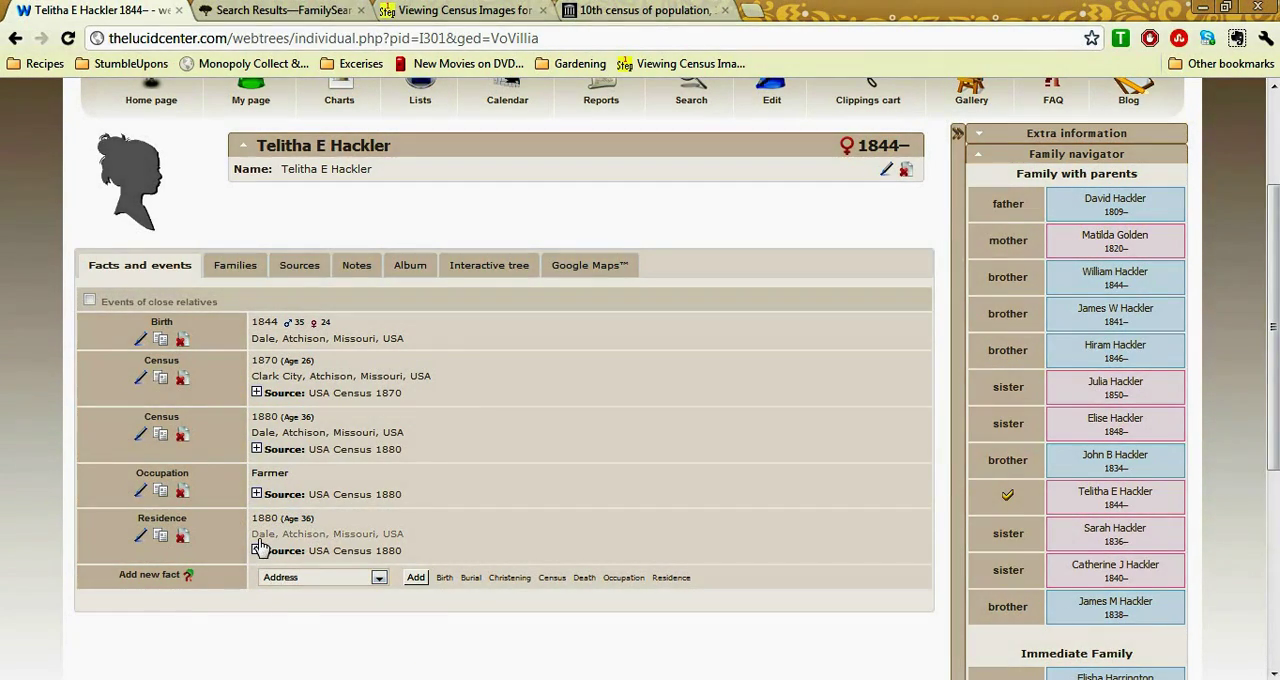
click(256, 550)
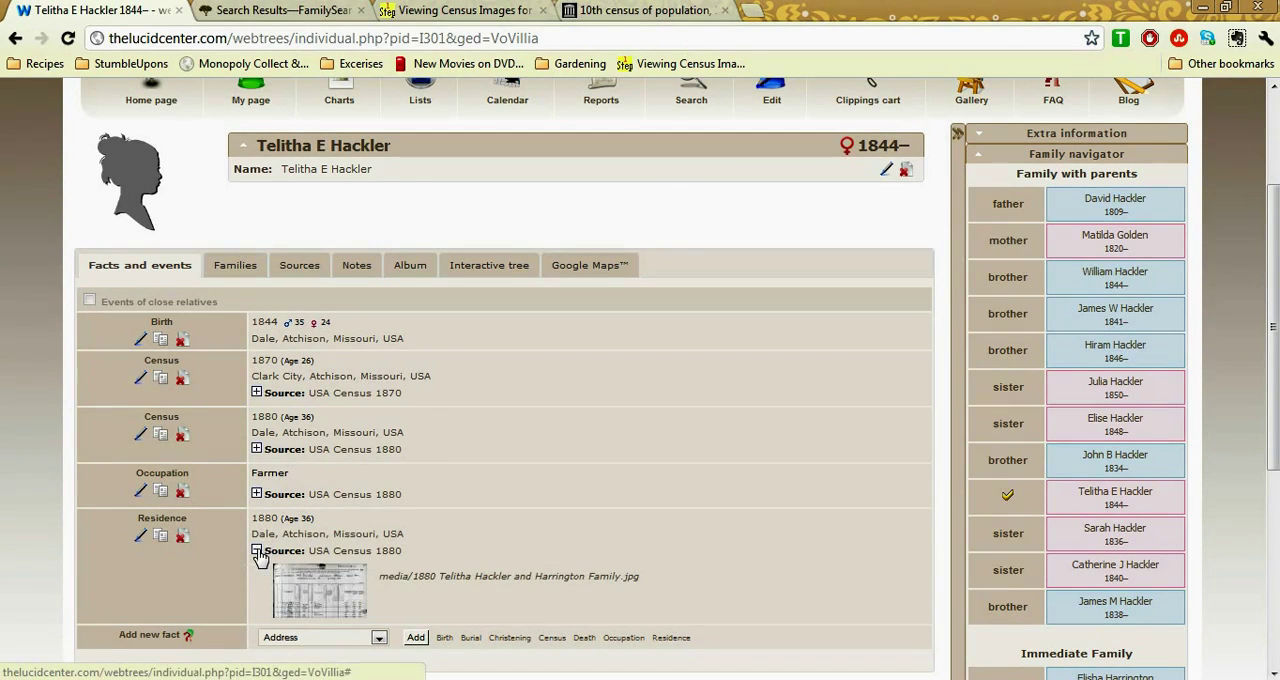
click(335, 598)
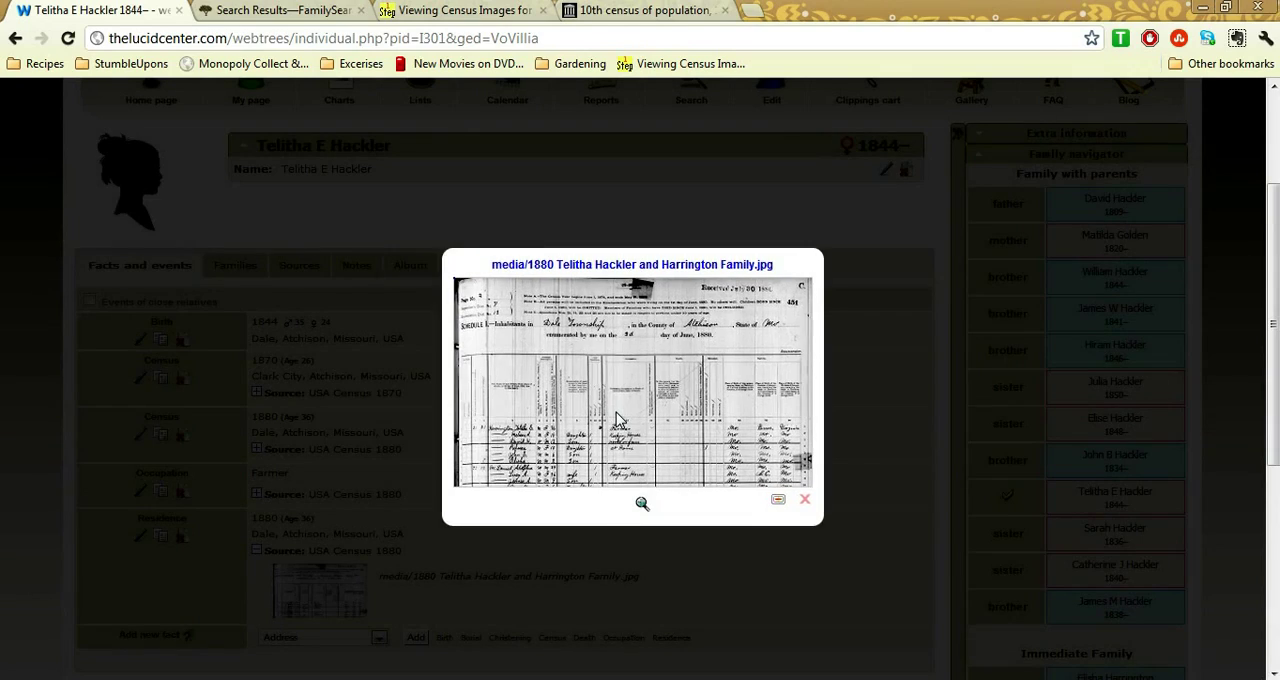
click(616, 412)
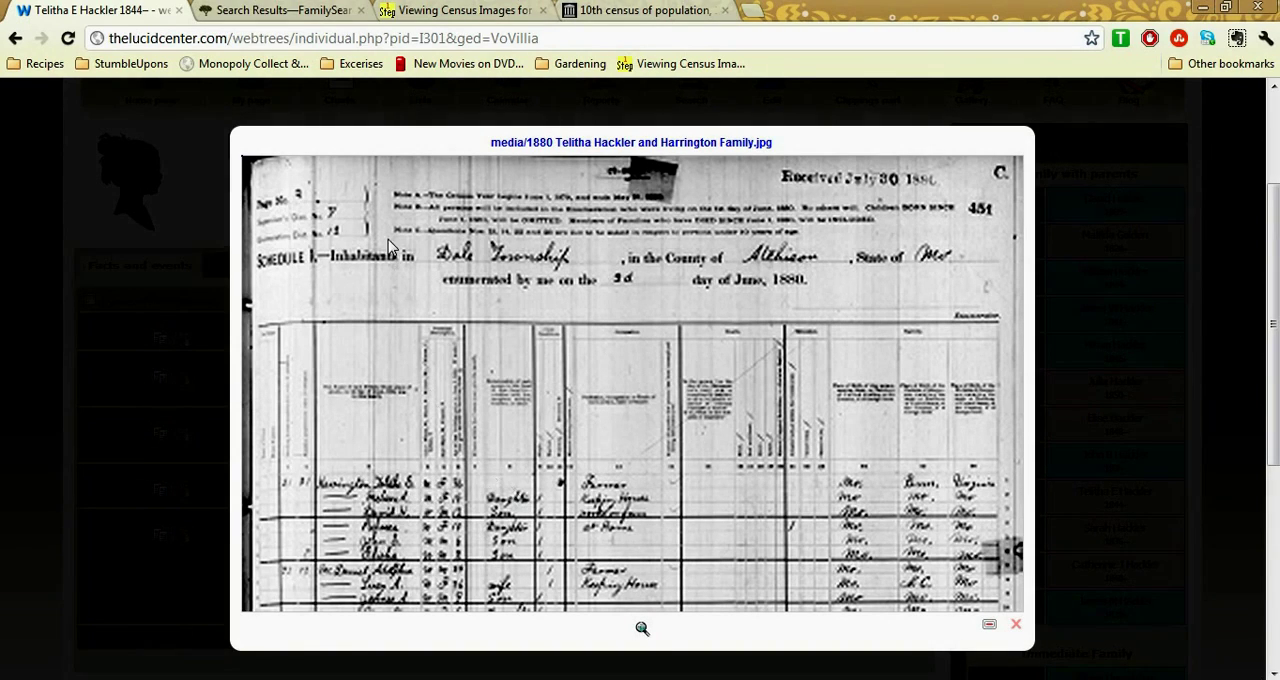
click(202, 217)
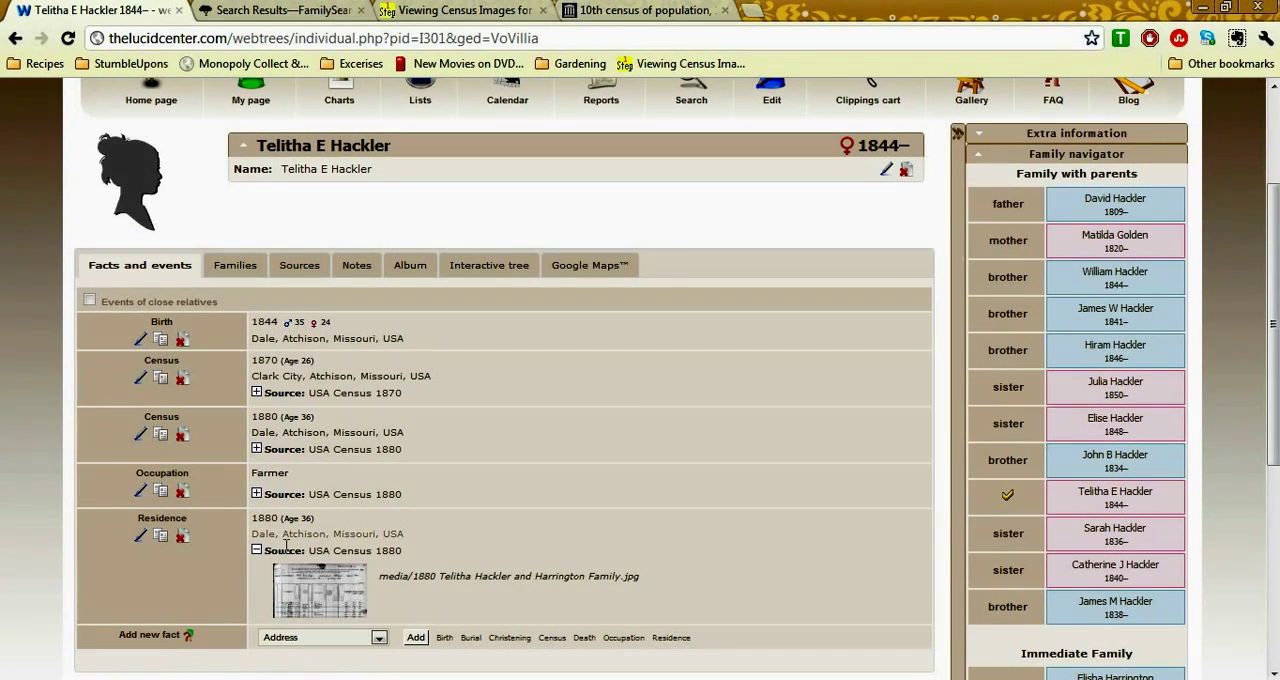
click(256, 550)
Review the household members in the FamilySearch record, and copy the mother's 1880 residence fact to the webtrees clipboard
key(ctrl+Tab)
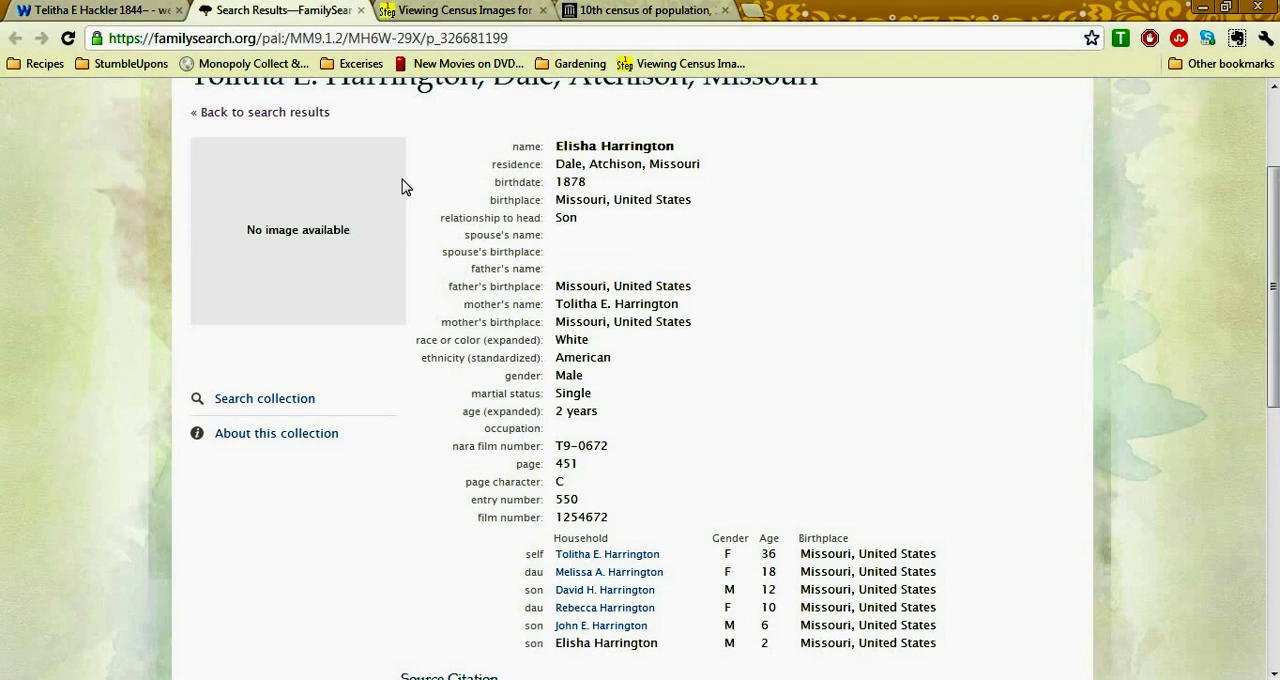
drag(1271, 302, 1273, 343)
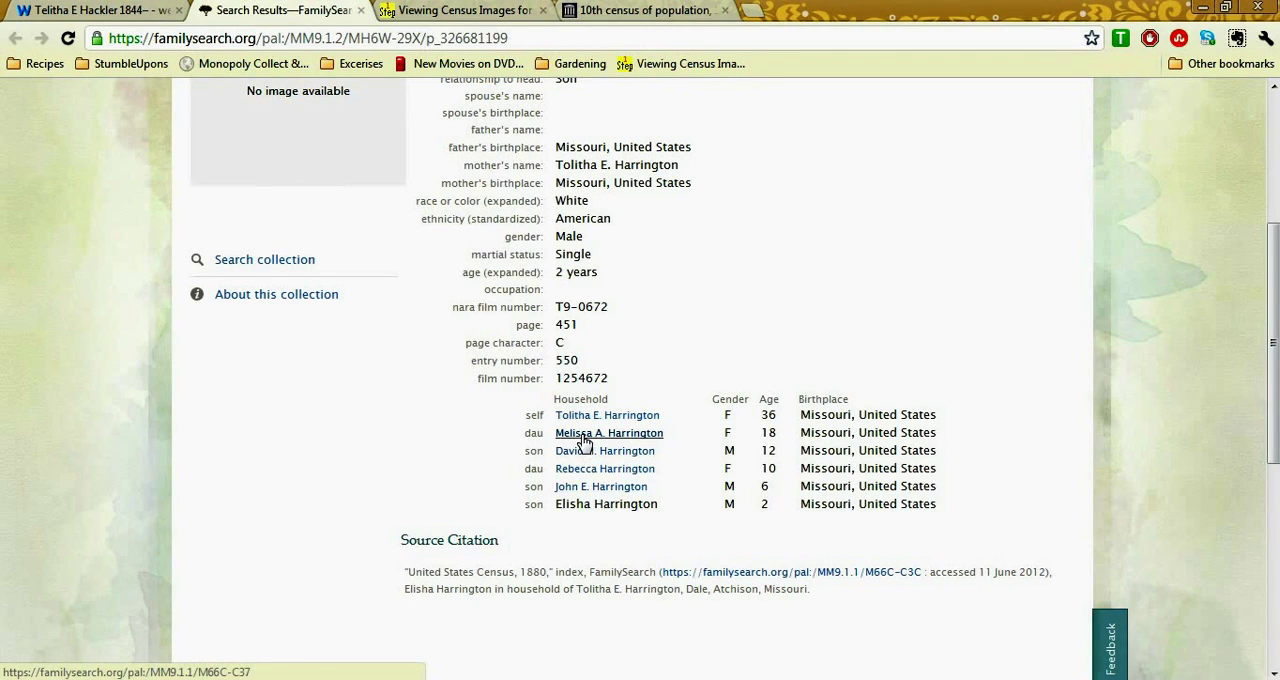
click(110, 10)
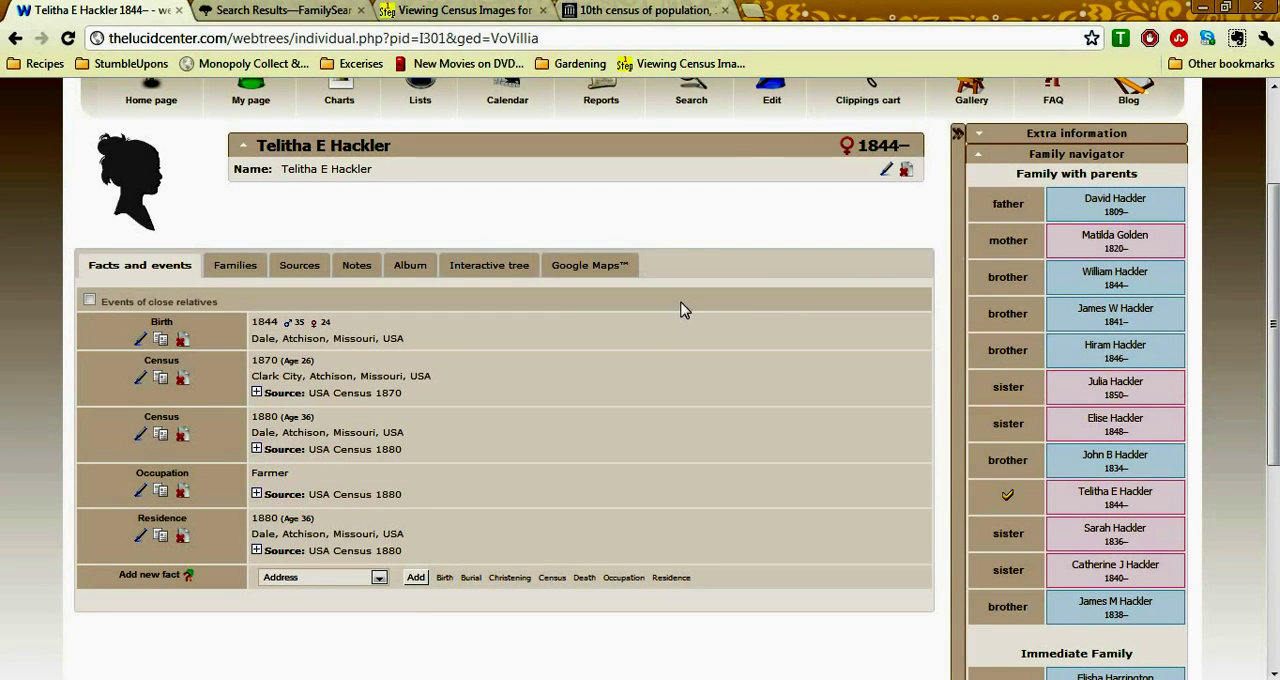
mouse_move(890, 102)
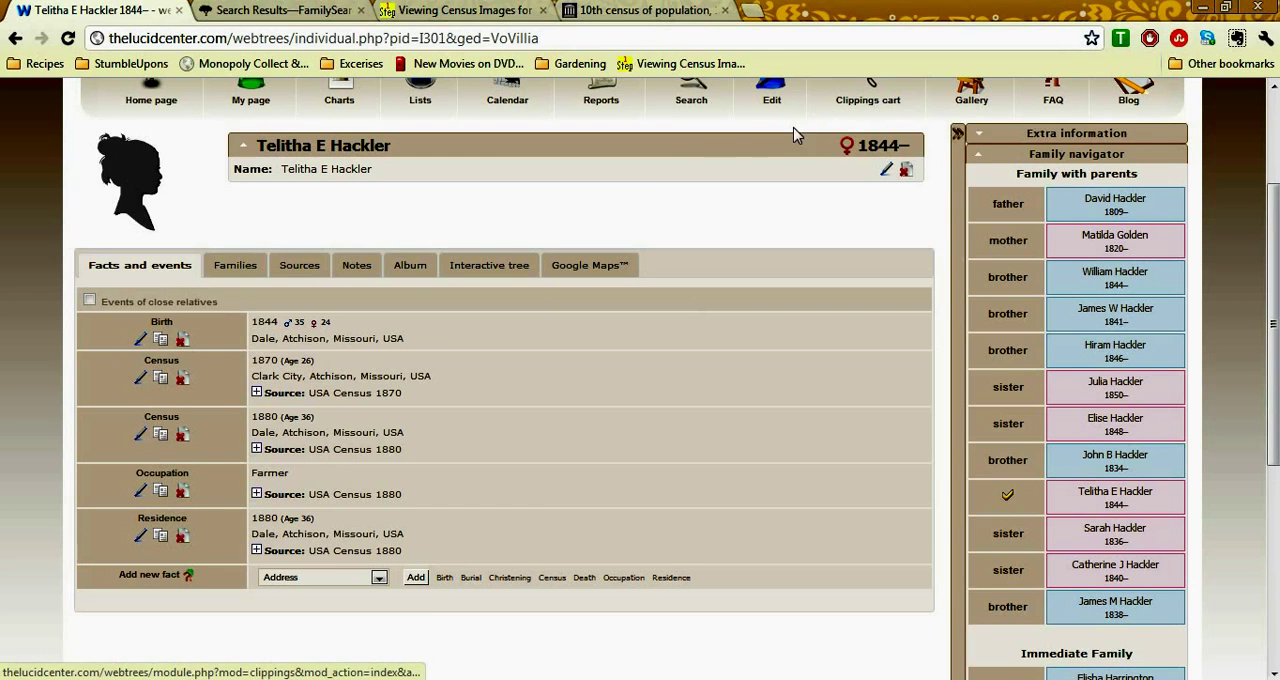
click(163, 540)
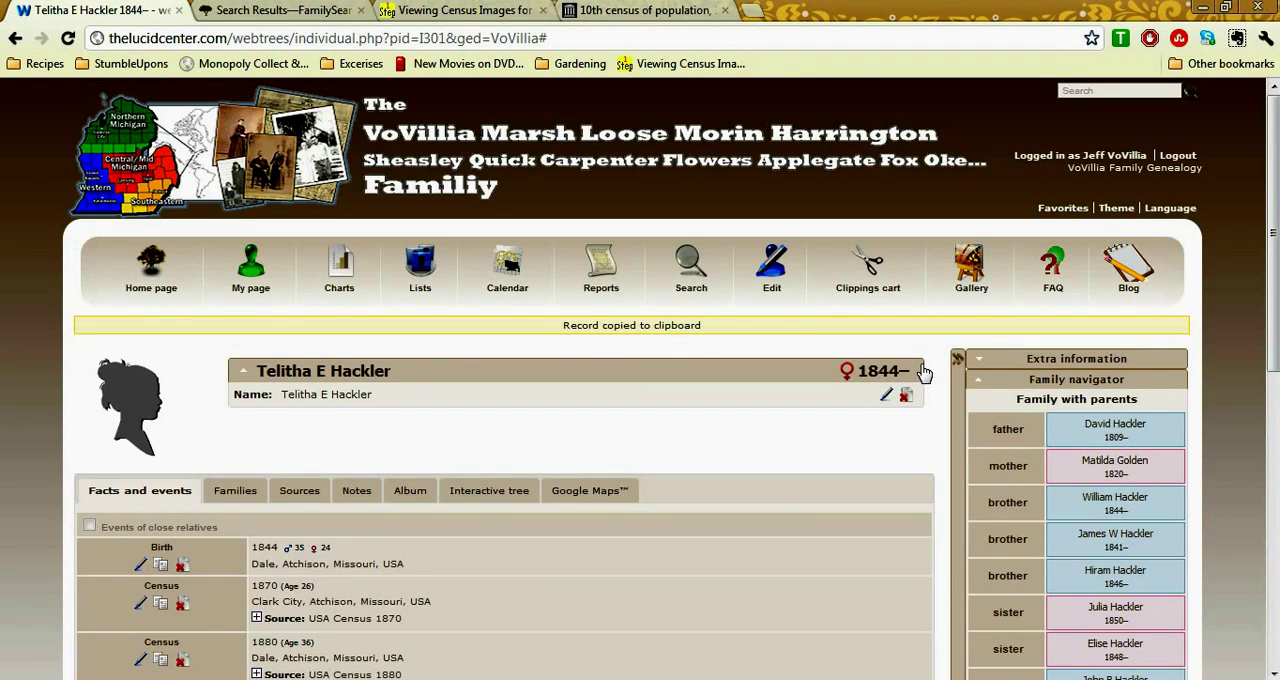
scroll(1272, 263, down, 3)
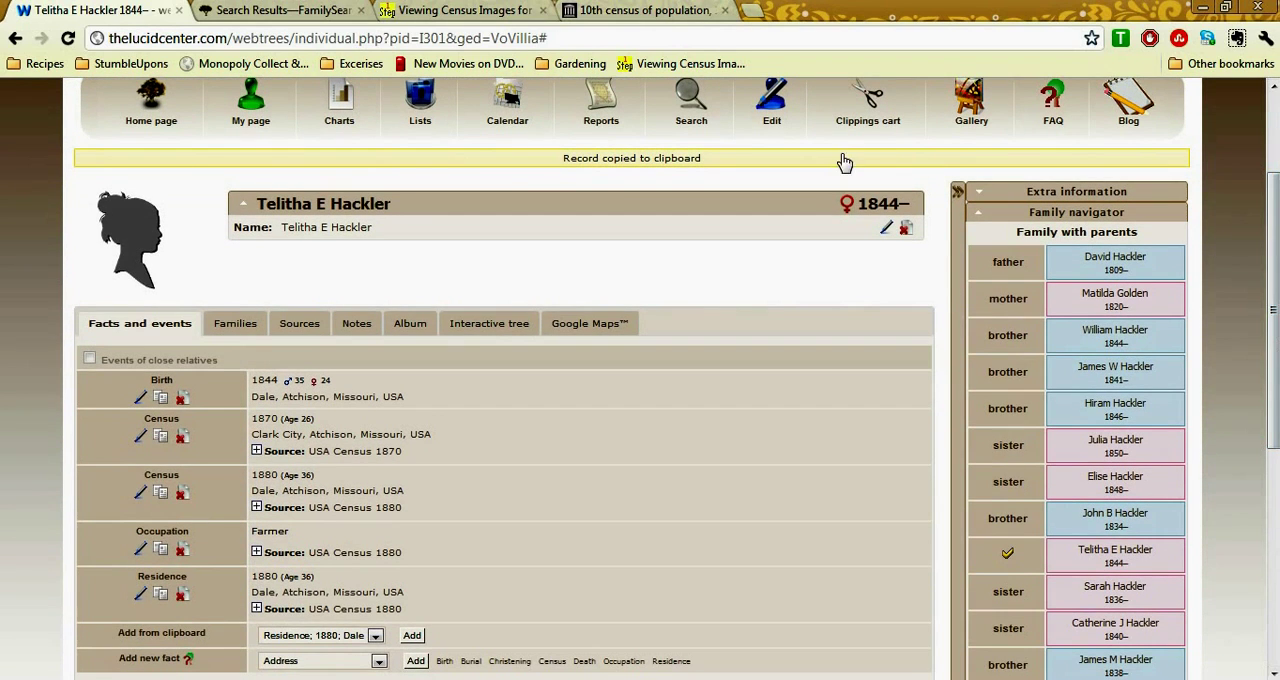
Check the FamilySearch household list and add the copied 1880 residence fact to the 18-year-old daughter's webtrees record
click(222, 8)
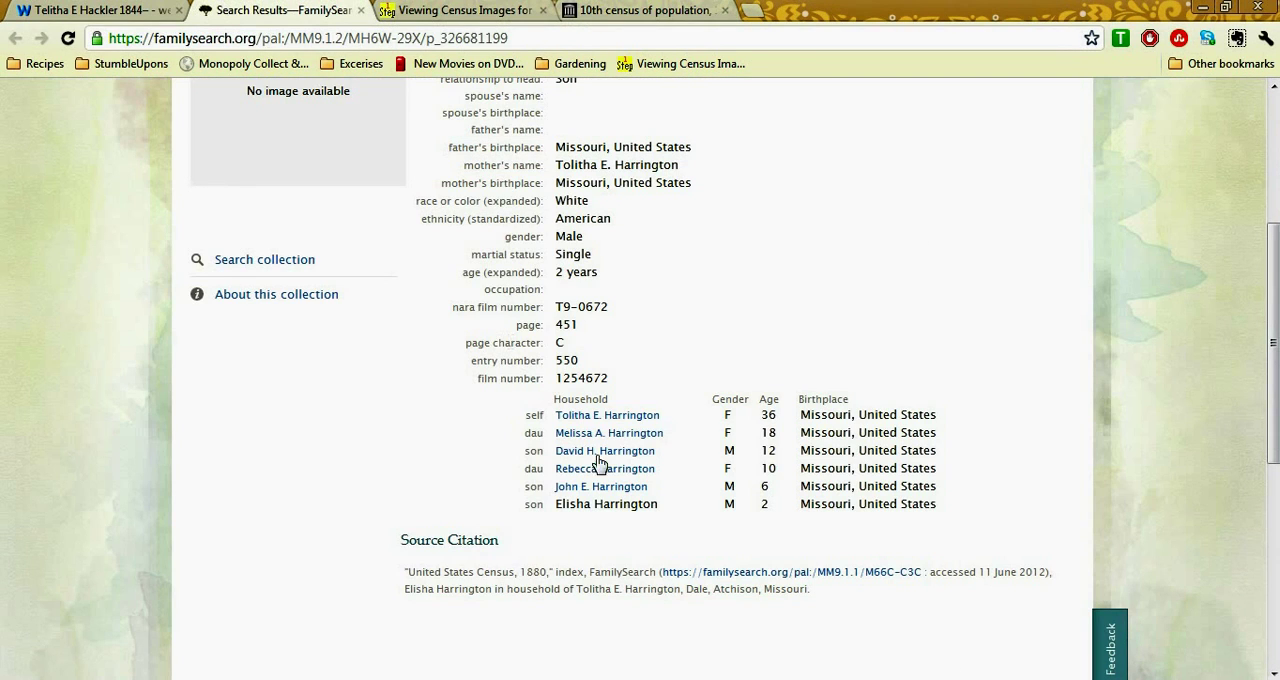
click(78, 8)
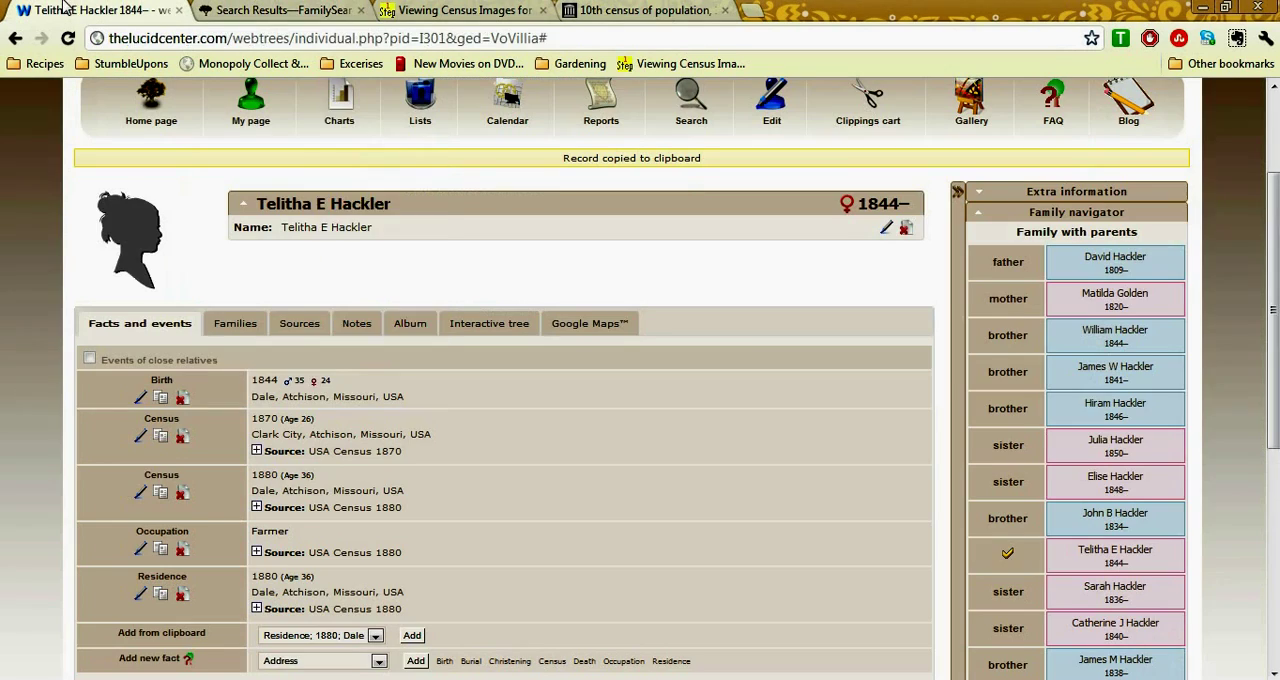
drag(1275, 270, 1276, 490)
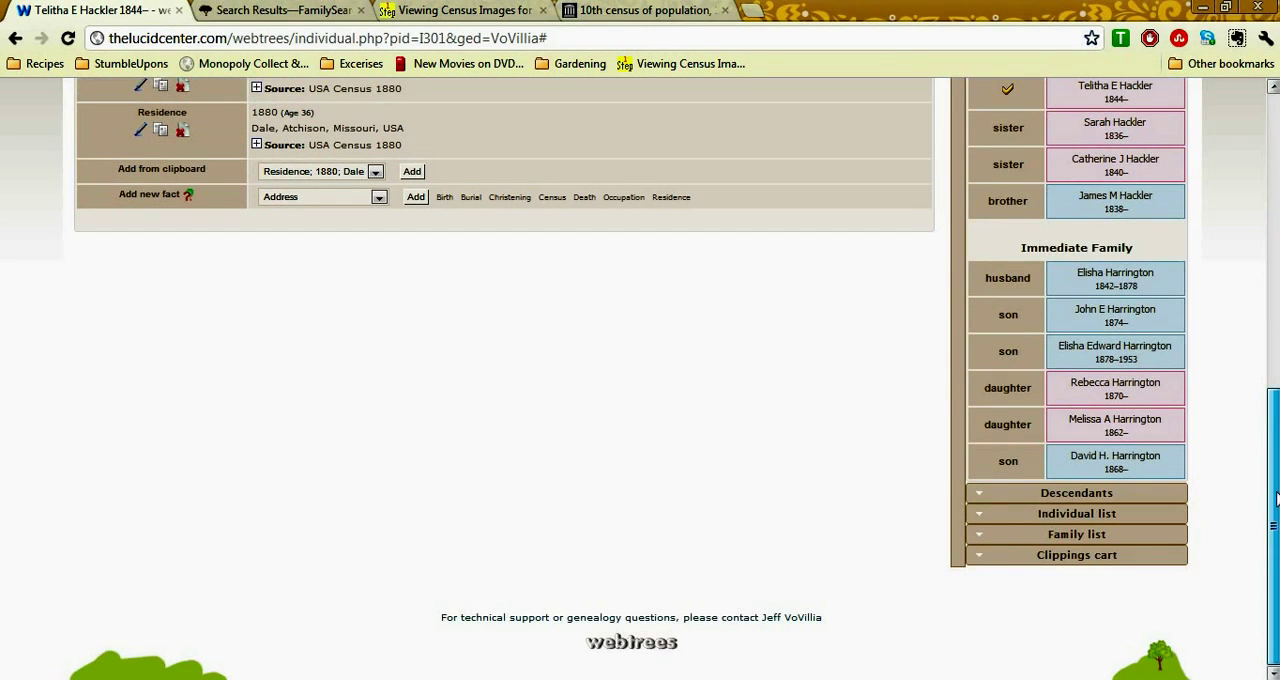
click(1139, 426)
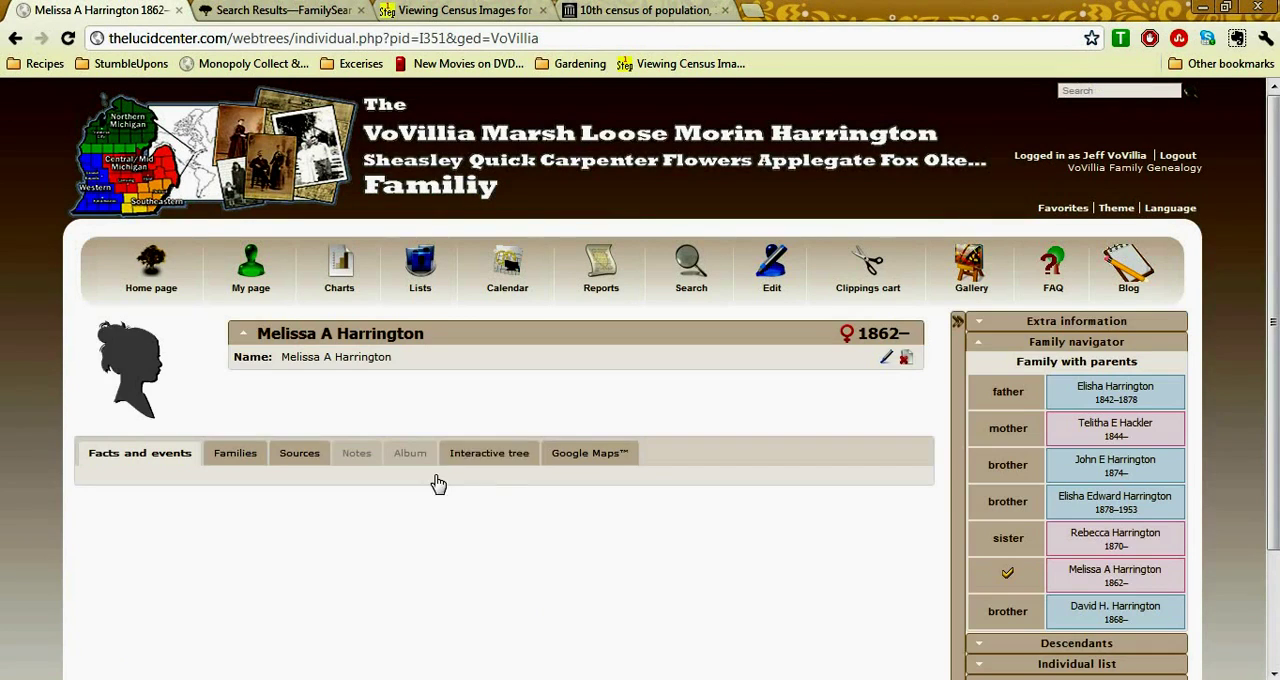
scroll(434, 476, down, 1)
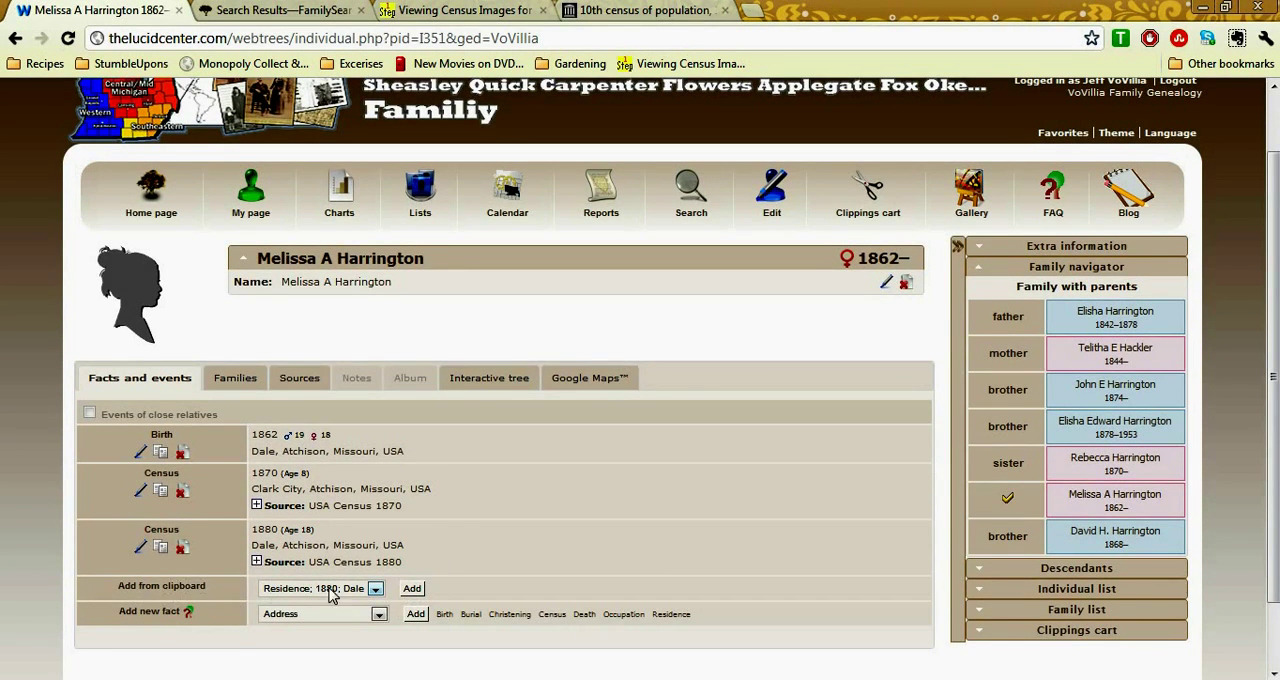
click(413, 589)
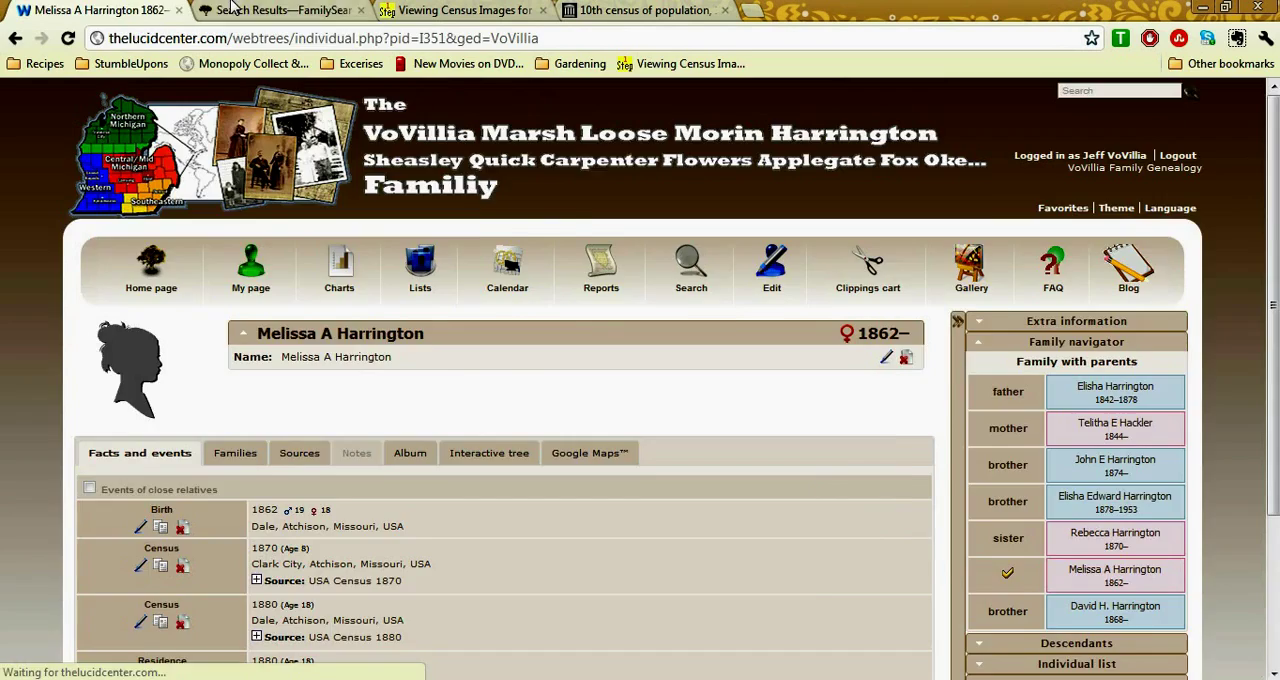
Check the household list for the next child and add the copied residence fact to the 12-year-old son's record
click(234, 9)
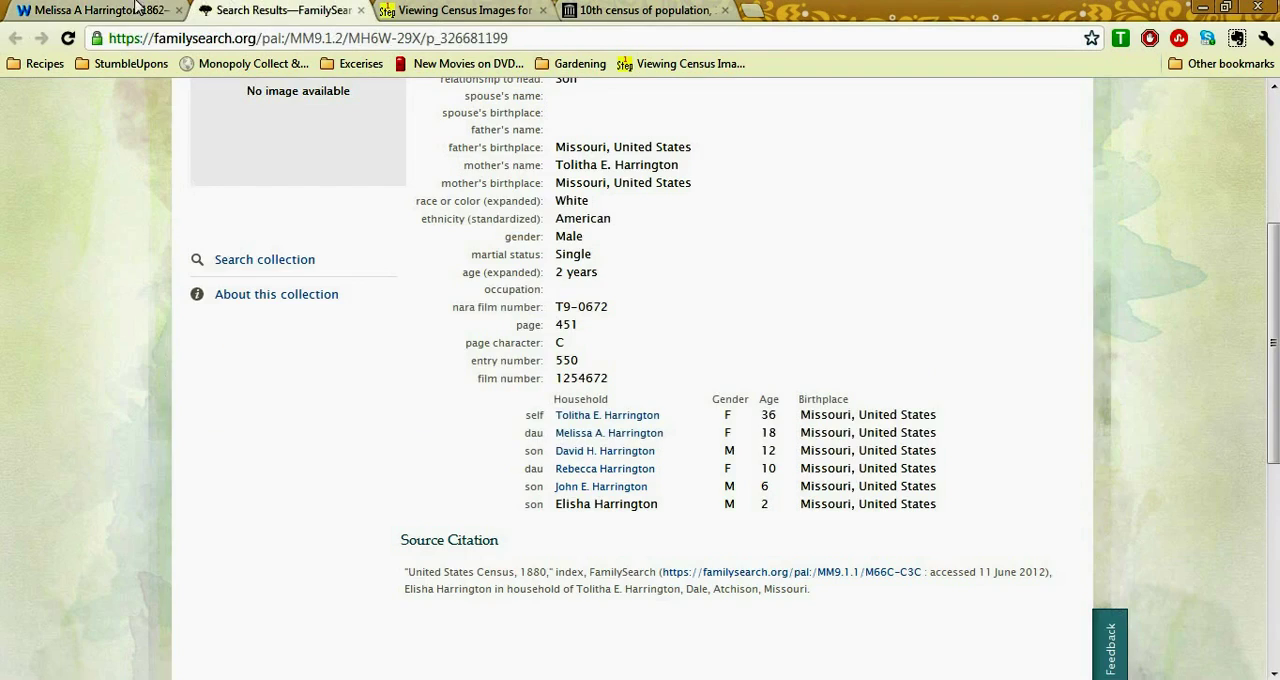
click(135, 9)
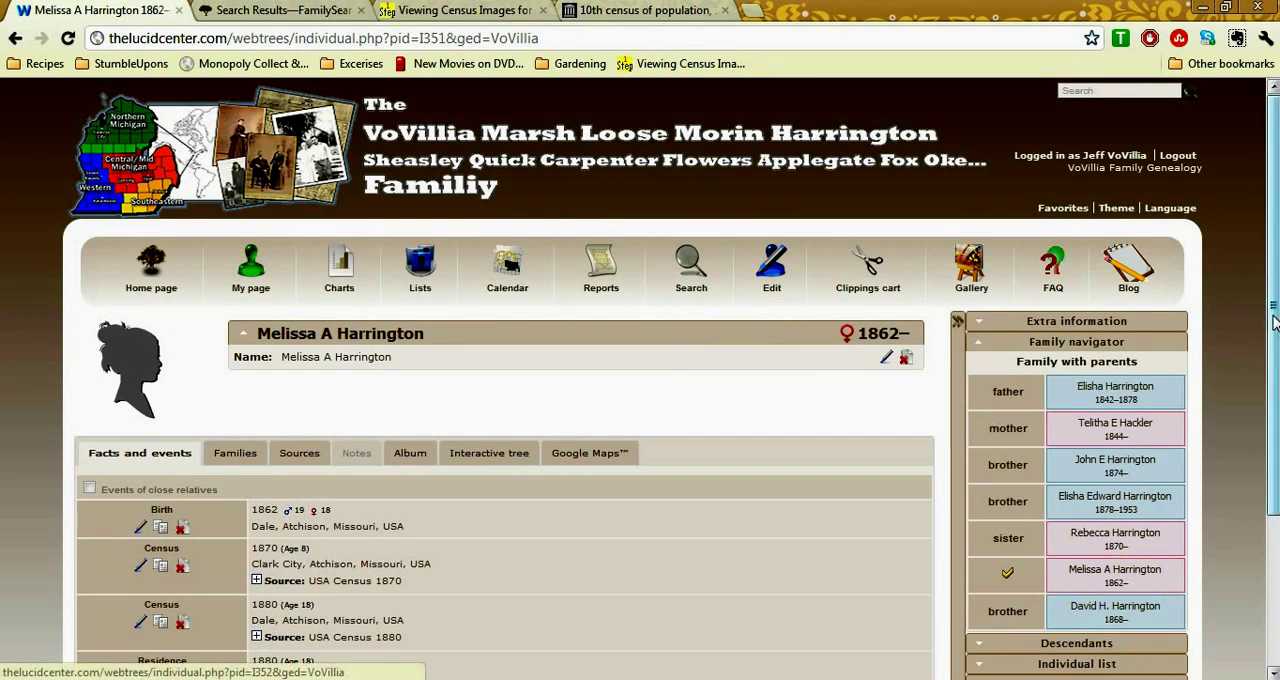
scroll(1276, 320, down, 3)
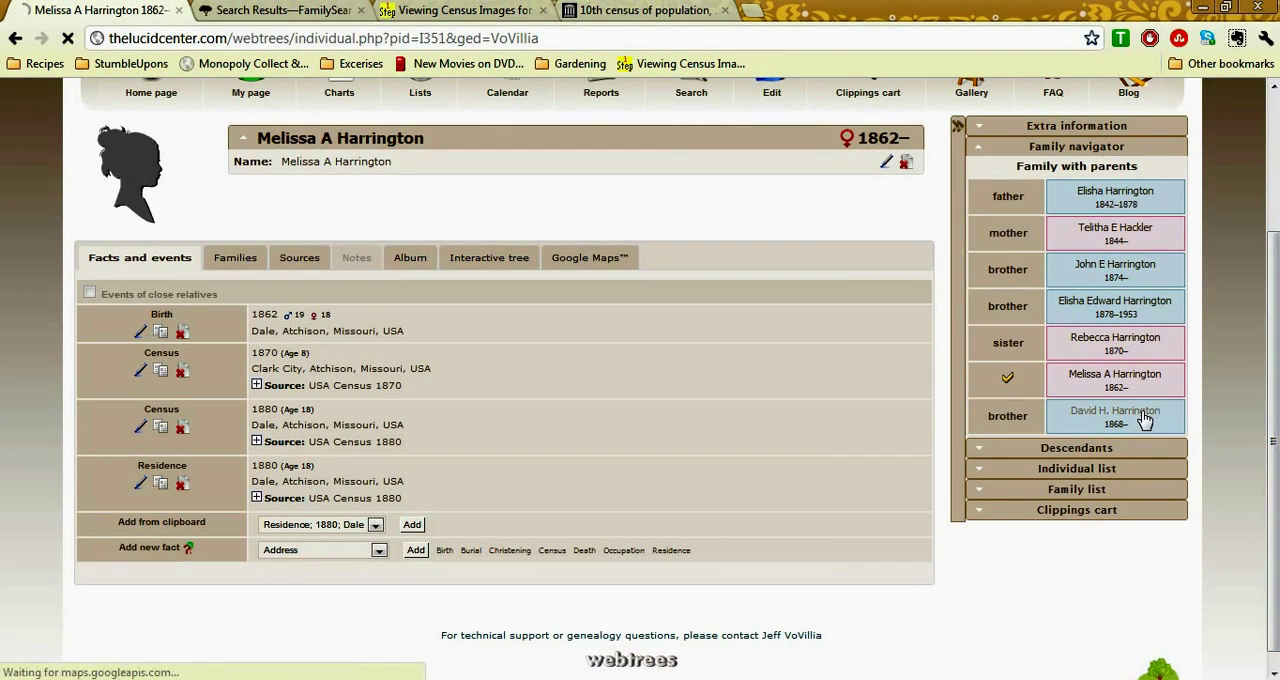
click(1145, 420)
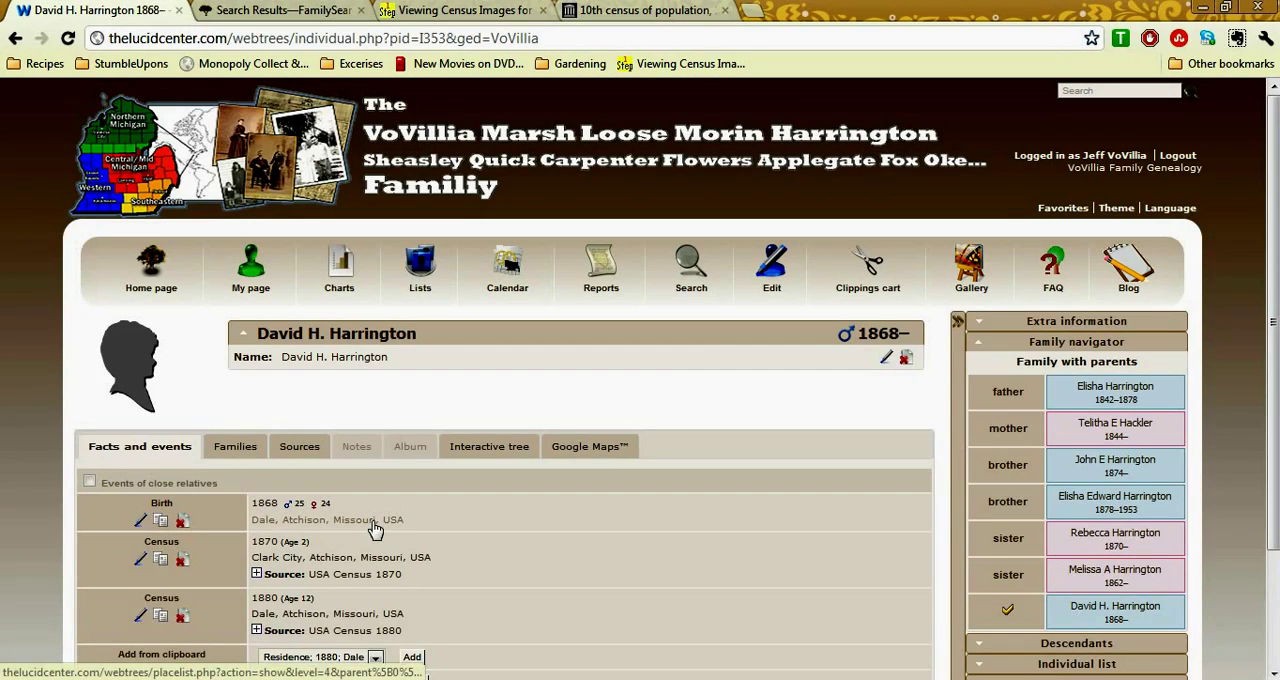
click(412, 657)
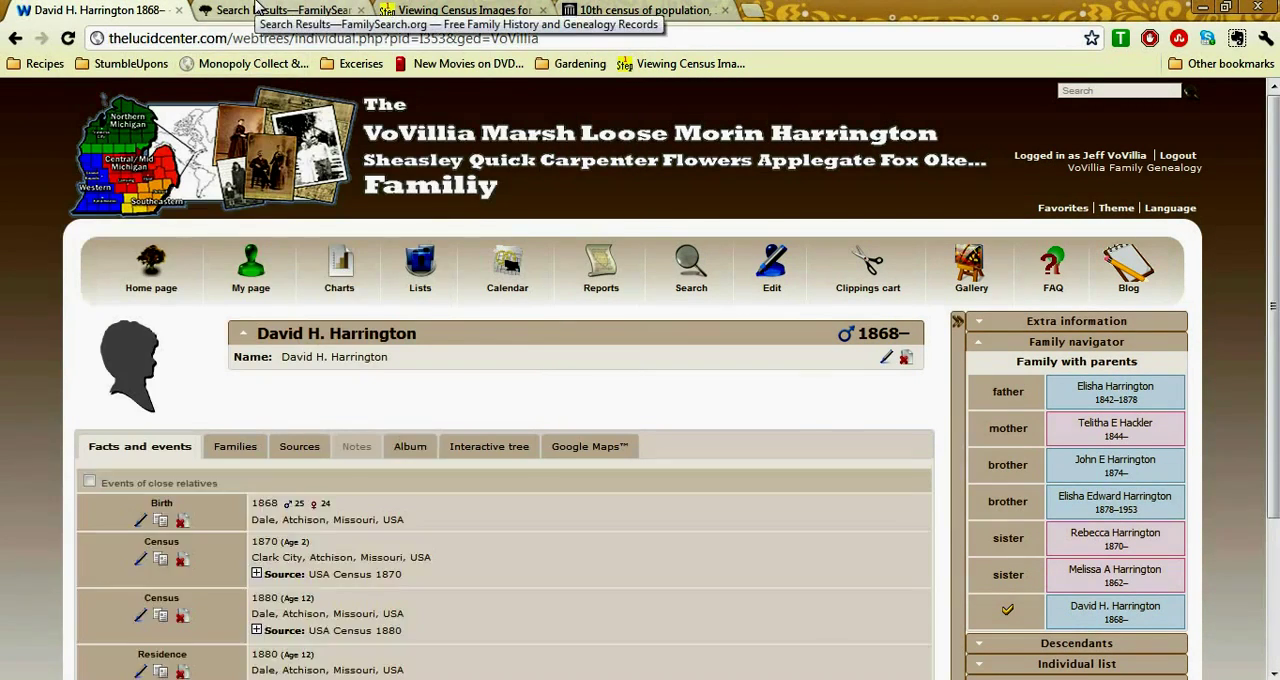
Consult the household list again and add the copied residence fact to the 10-year-old daughter's record
click(285, 10)
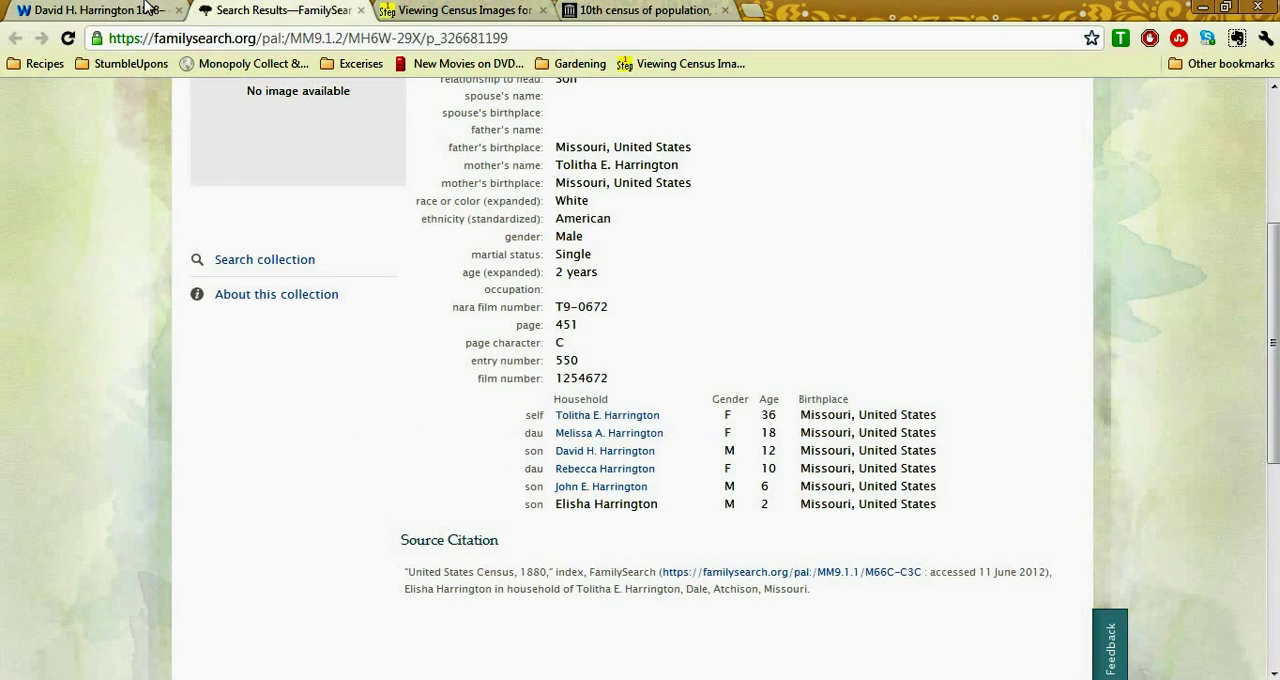
click(147, 10)
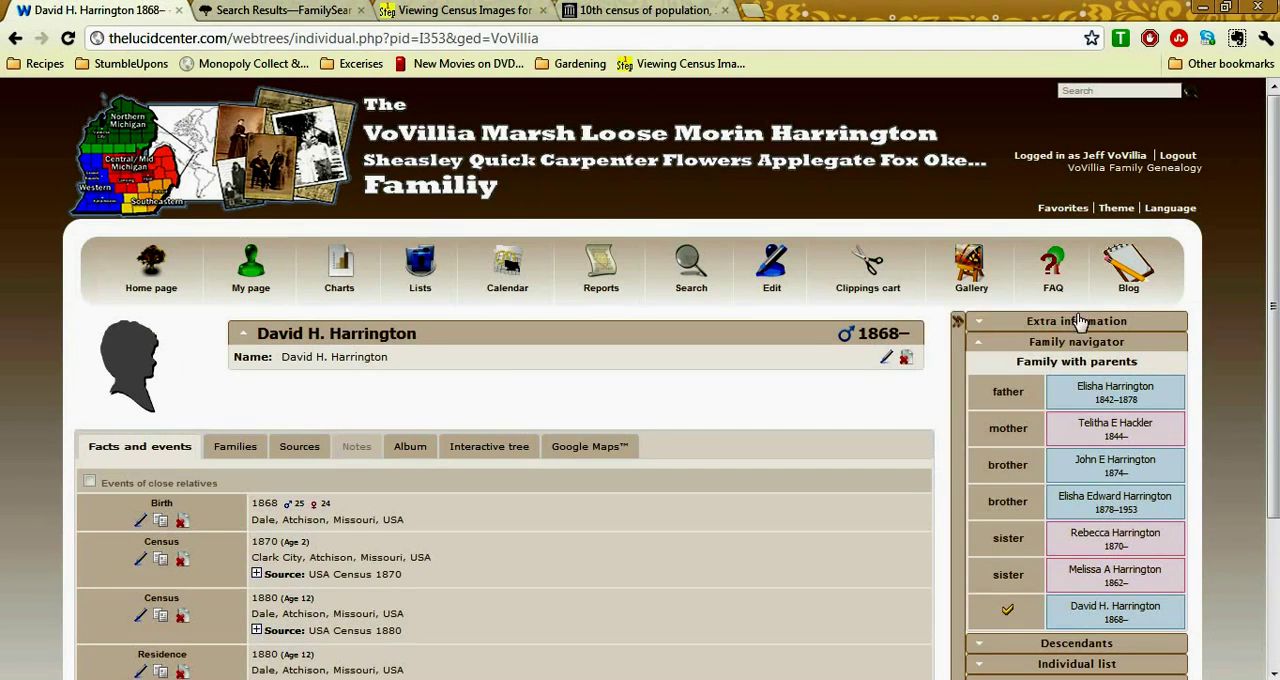
click(1145, 538)
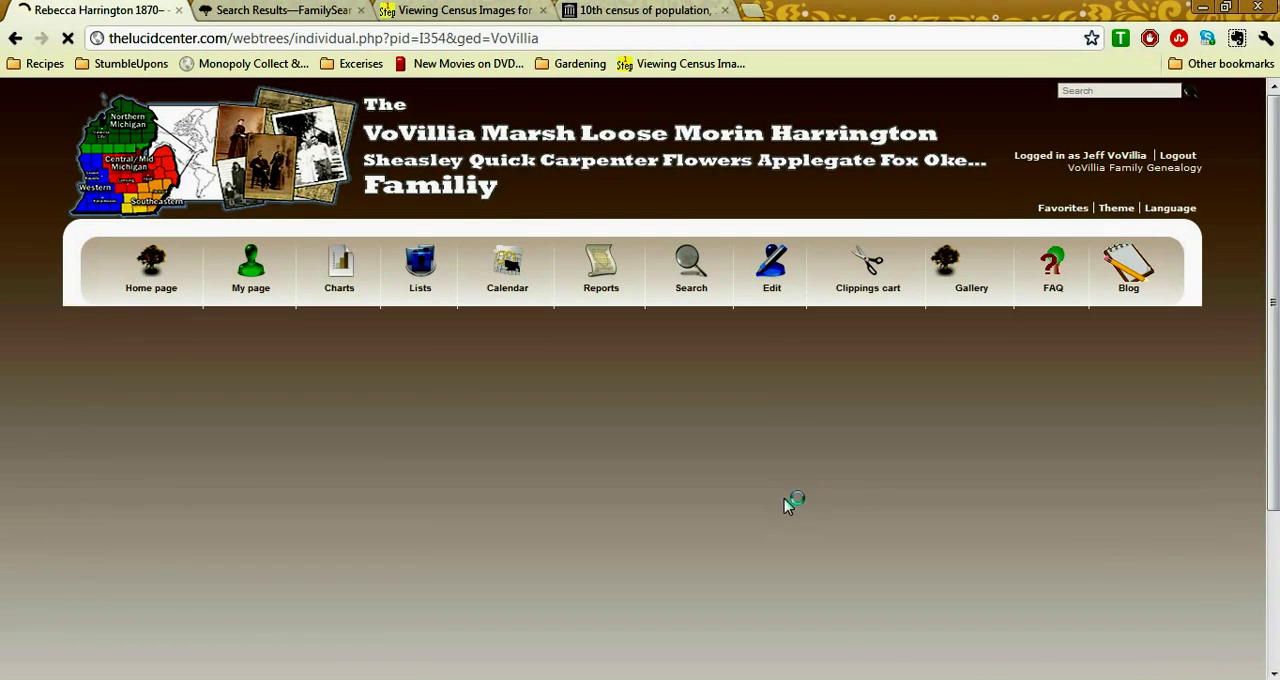
scroll(505, 545, down, 1)
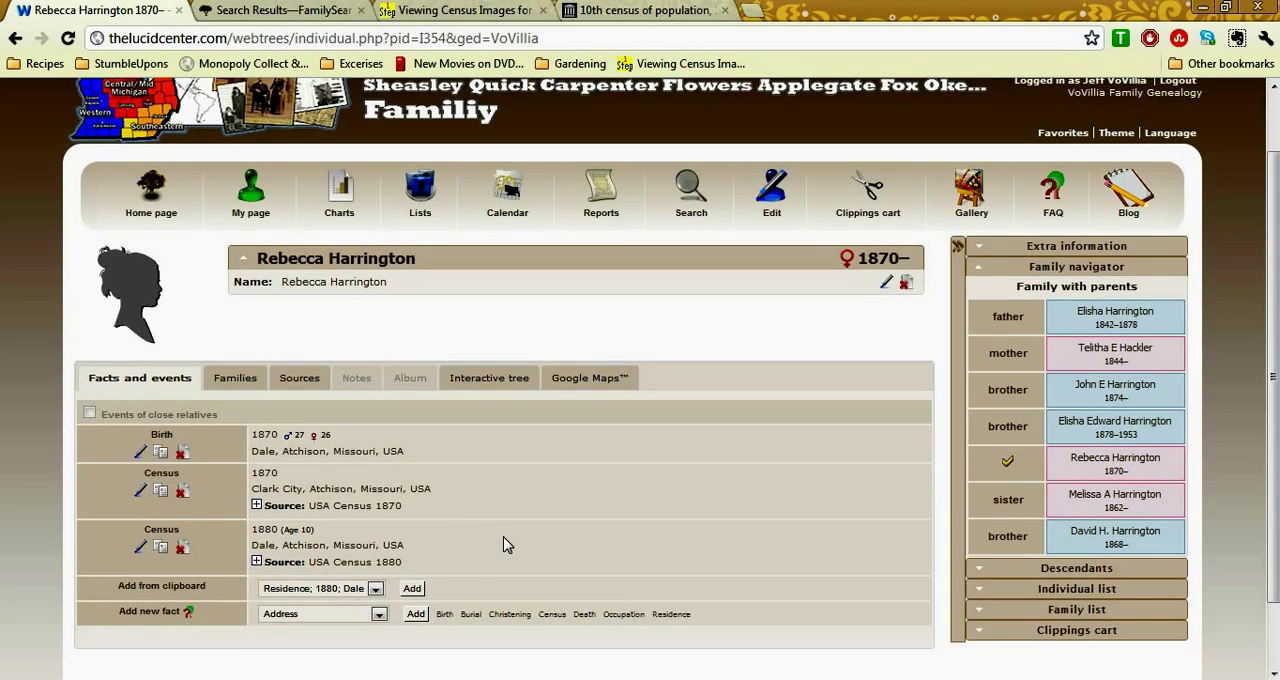
click(412, 589)
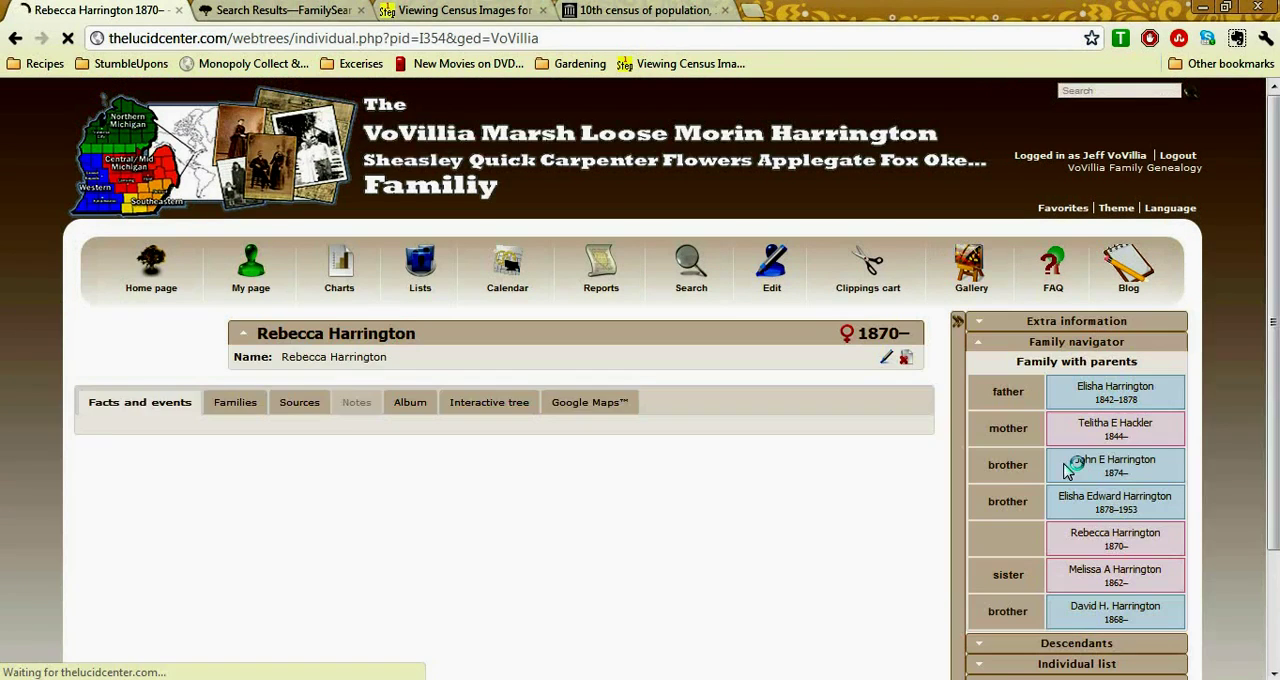
Open the 6-year-old son's record and add the copied 1880 residence fact from the clipboard
click(1115, 465)
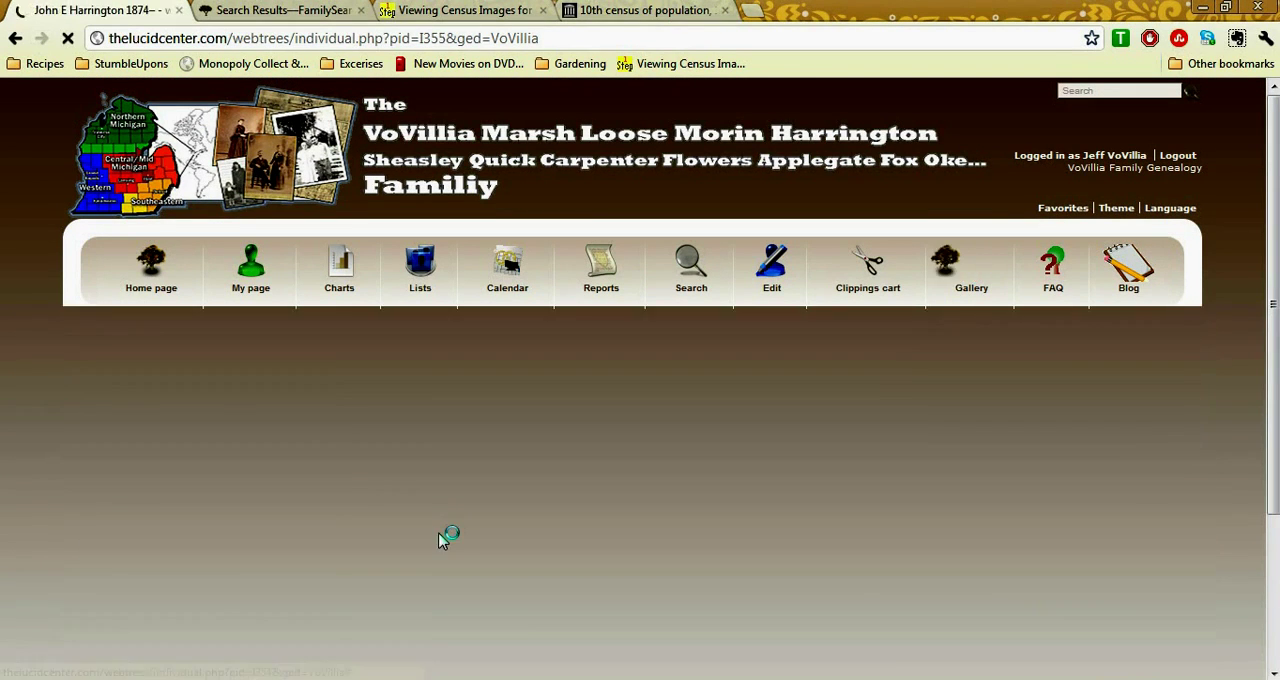
scroll(437, 540, down, 1)
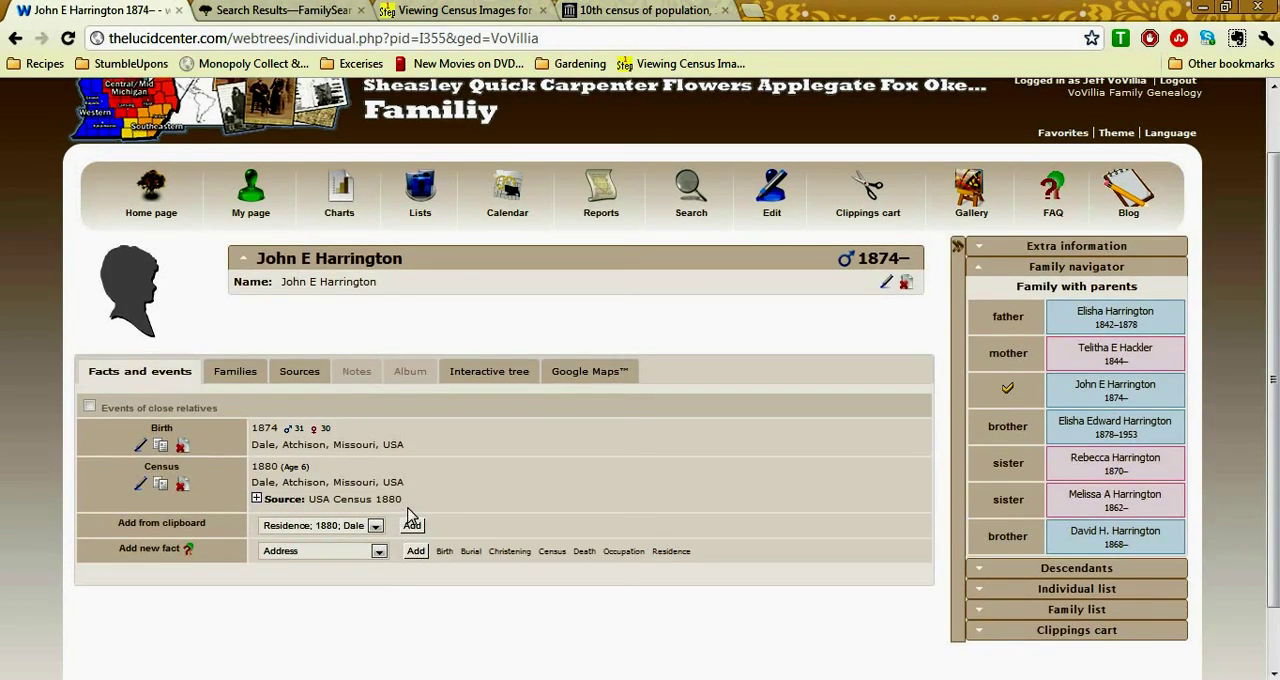
click(413, 525)
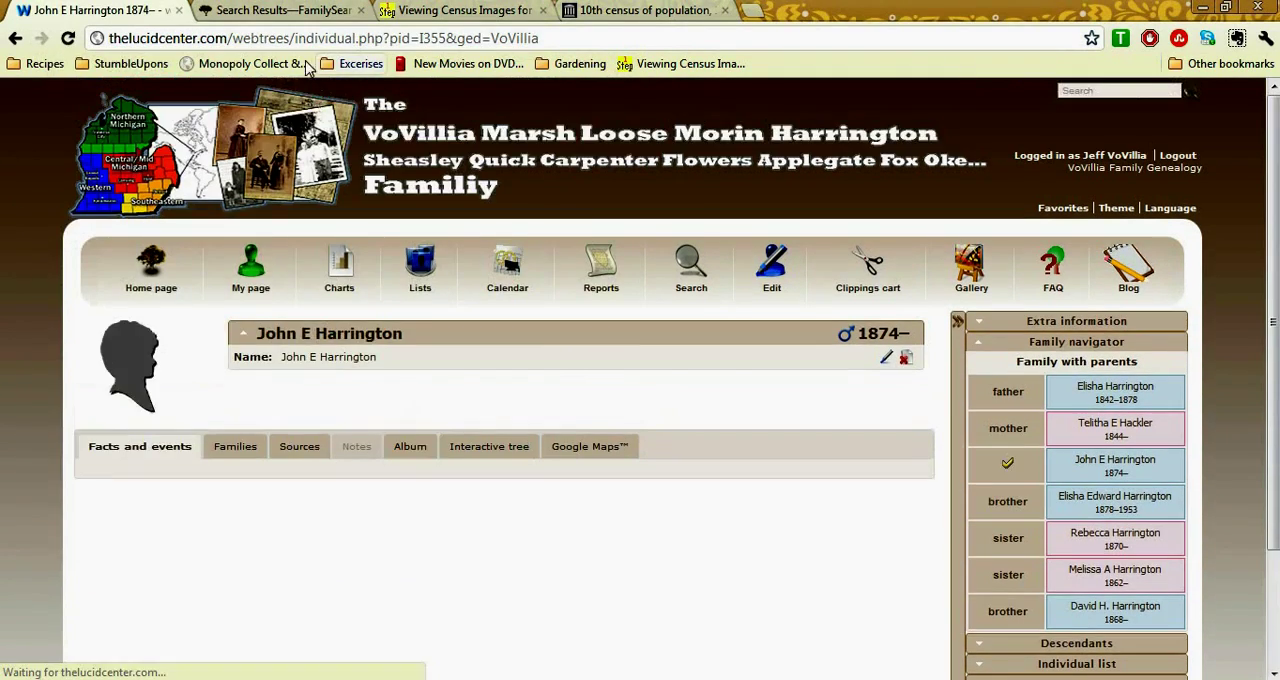
Check the household list, open the 2-year-old son's webtrees record, and view the citation details of his 1880 census fact
click(280, 10)
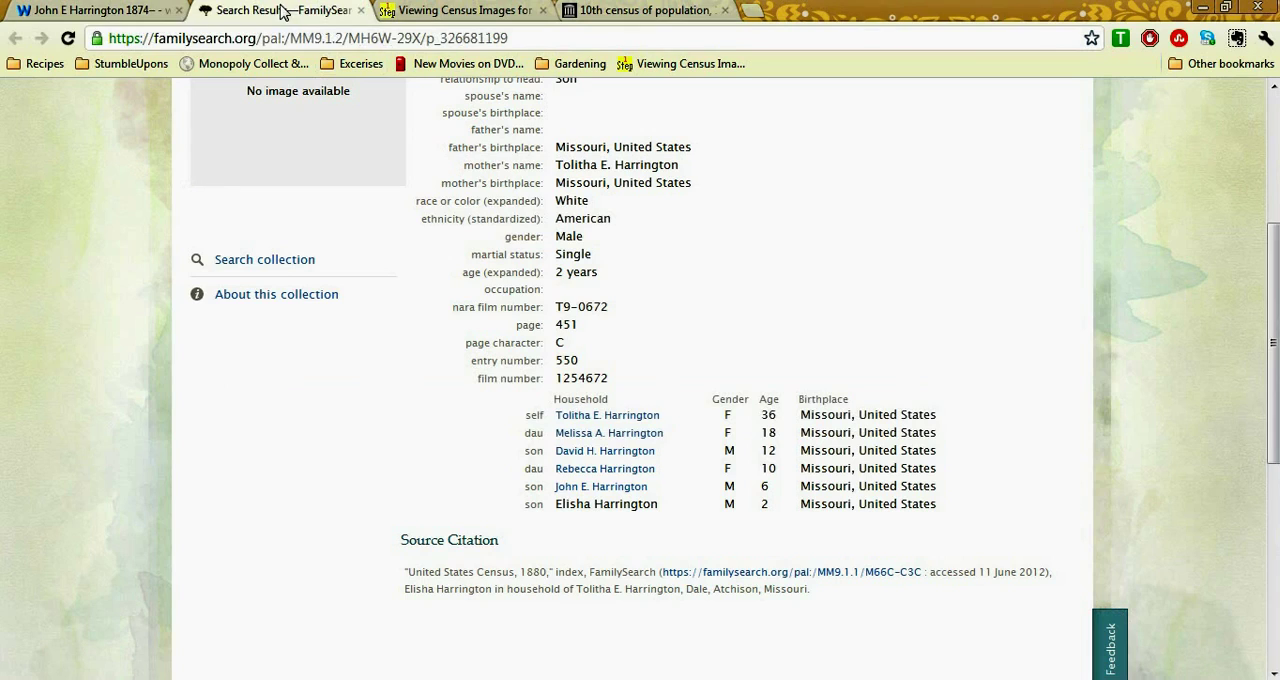
click(150, 10)
click(1150, 503)
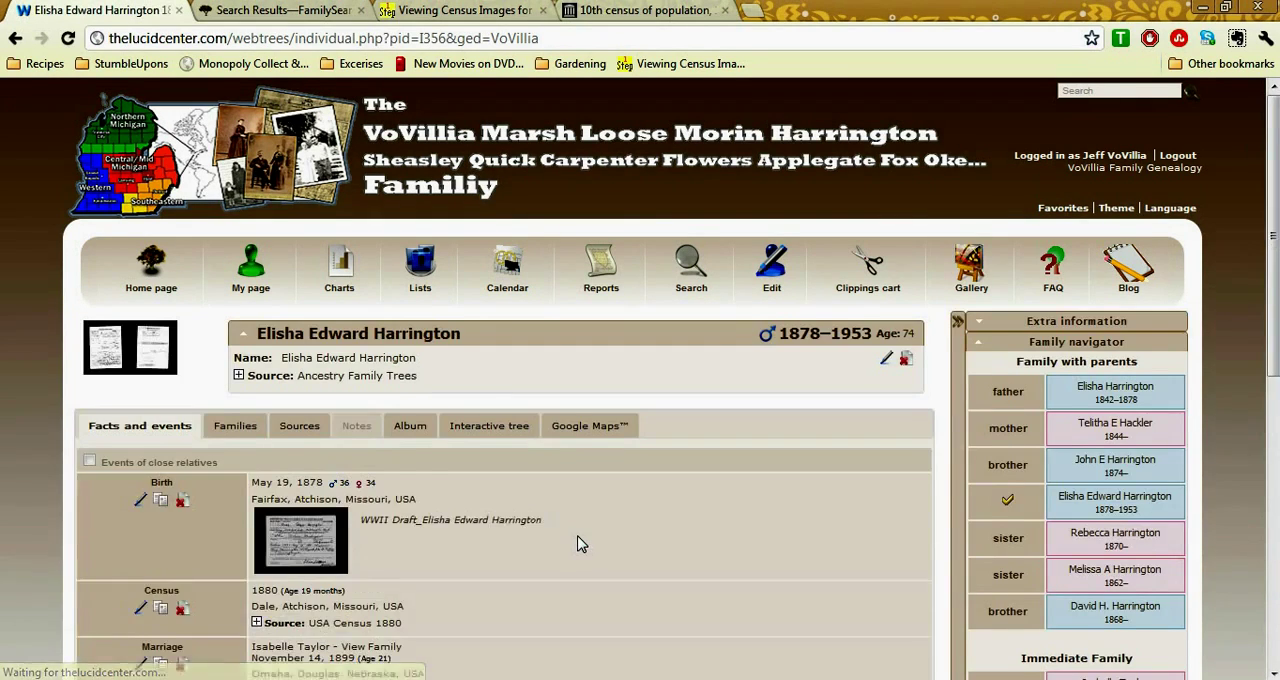
scroll(579, 543, down, 3)
scroll(579, 543, down, 3)
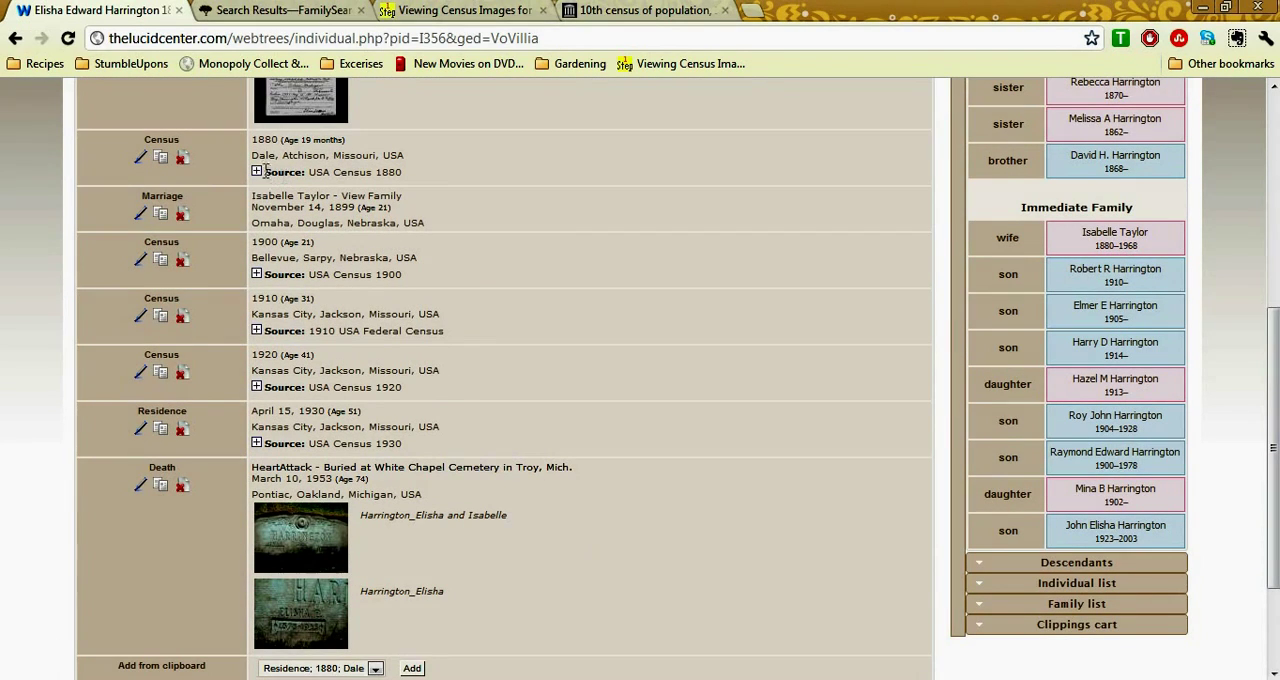
click(257, 172)
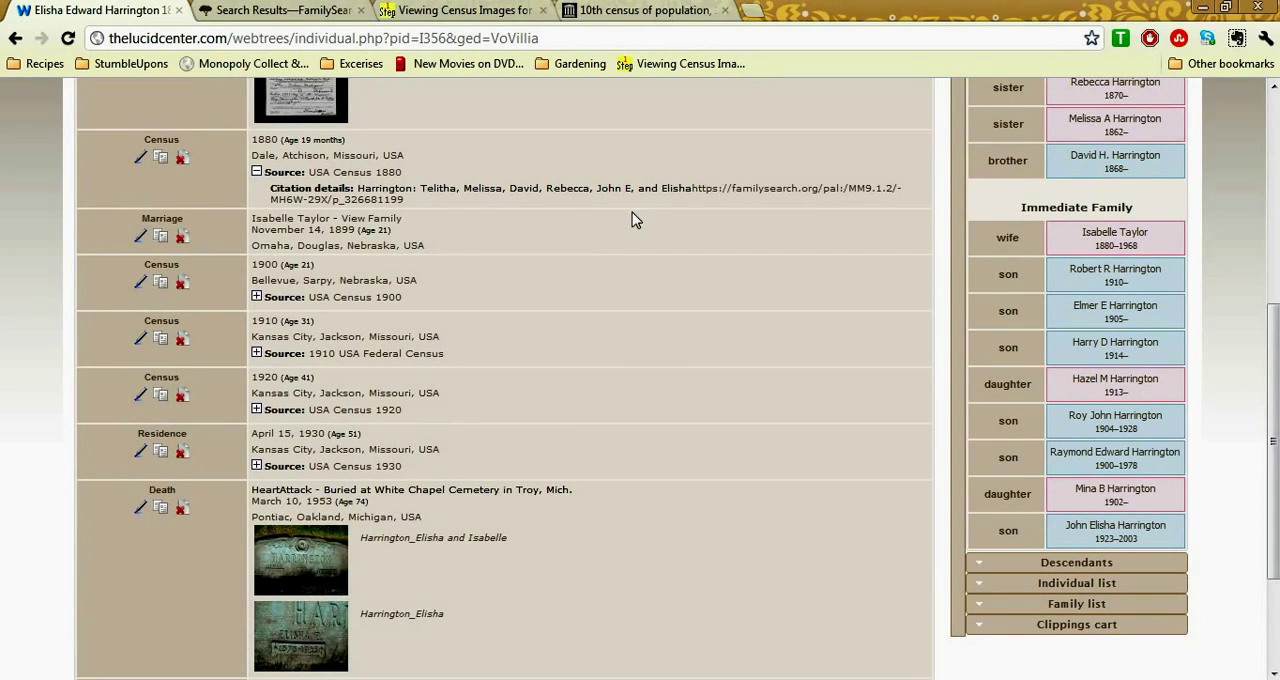
click(256, 172)
Add the copied 1880 residence fact to the youngest son's record and check the image in its source citation
scroll(509, 341, down, 1)
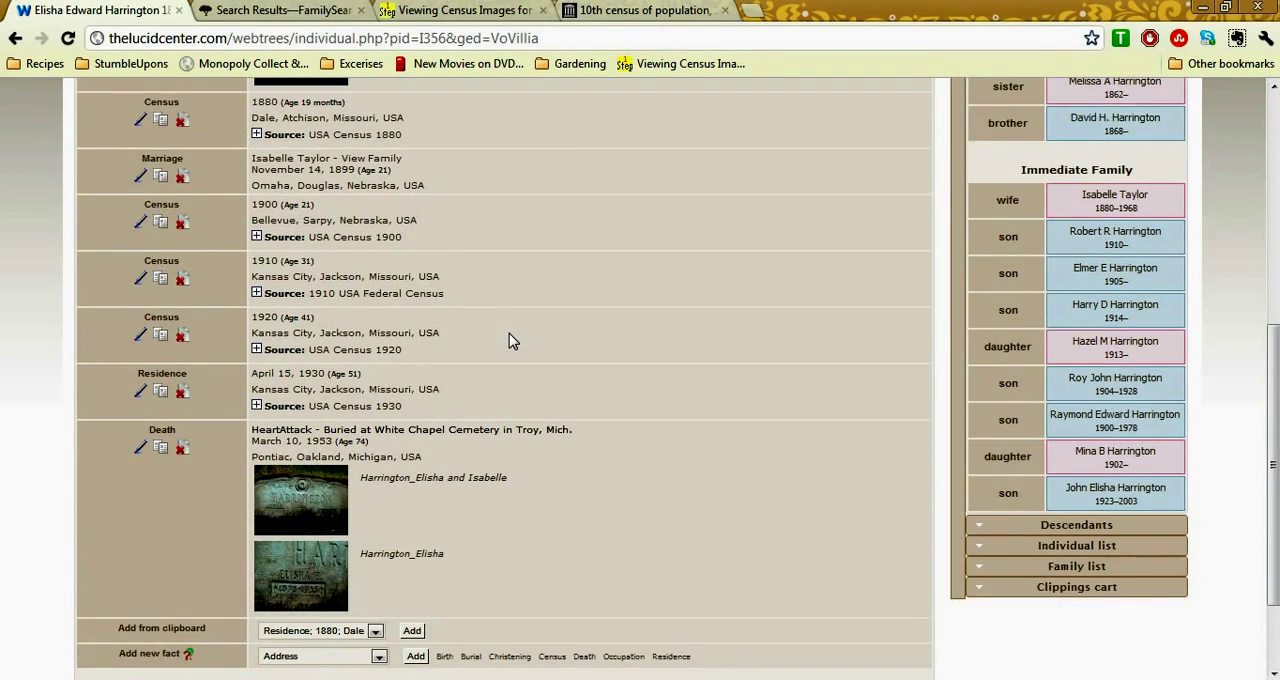
click(412, 631)
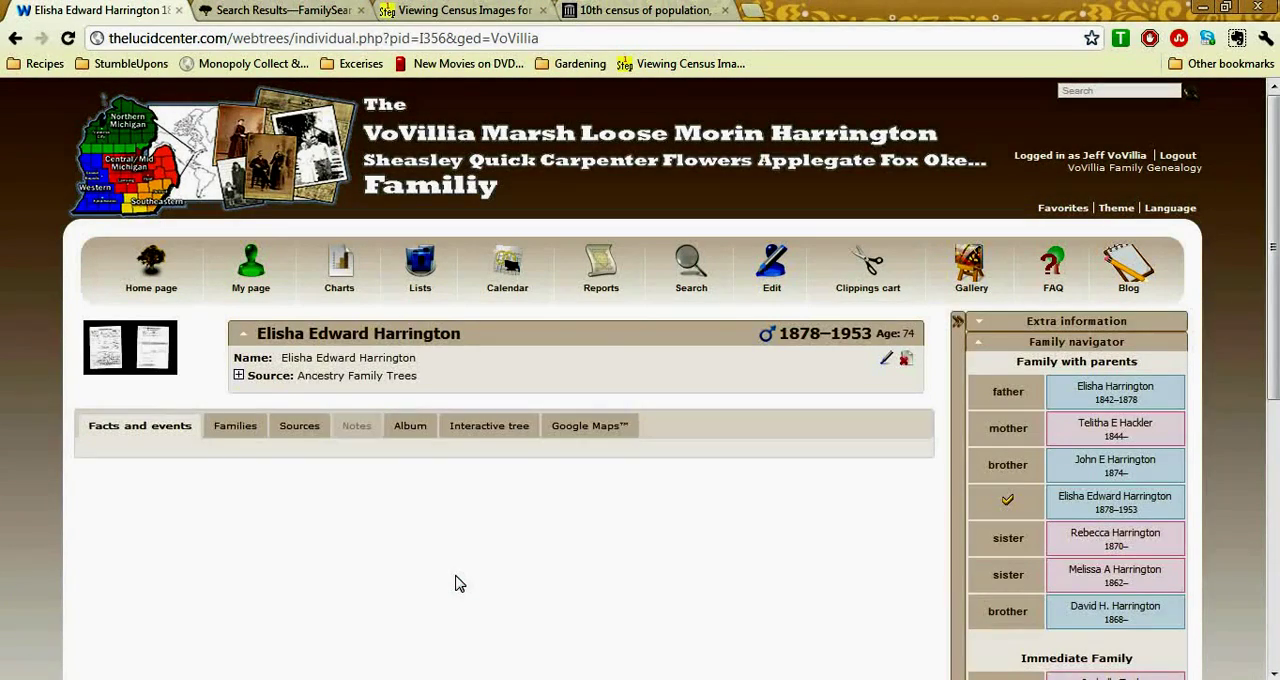
scroll(455, 585, down, 3)
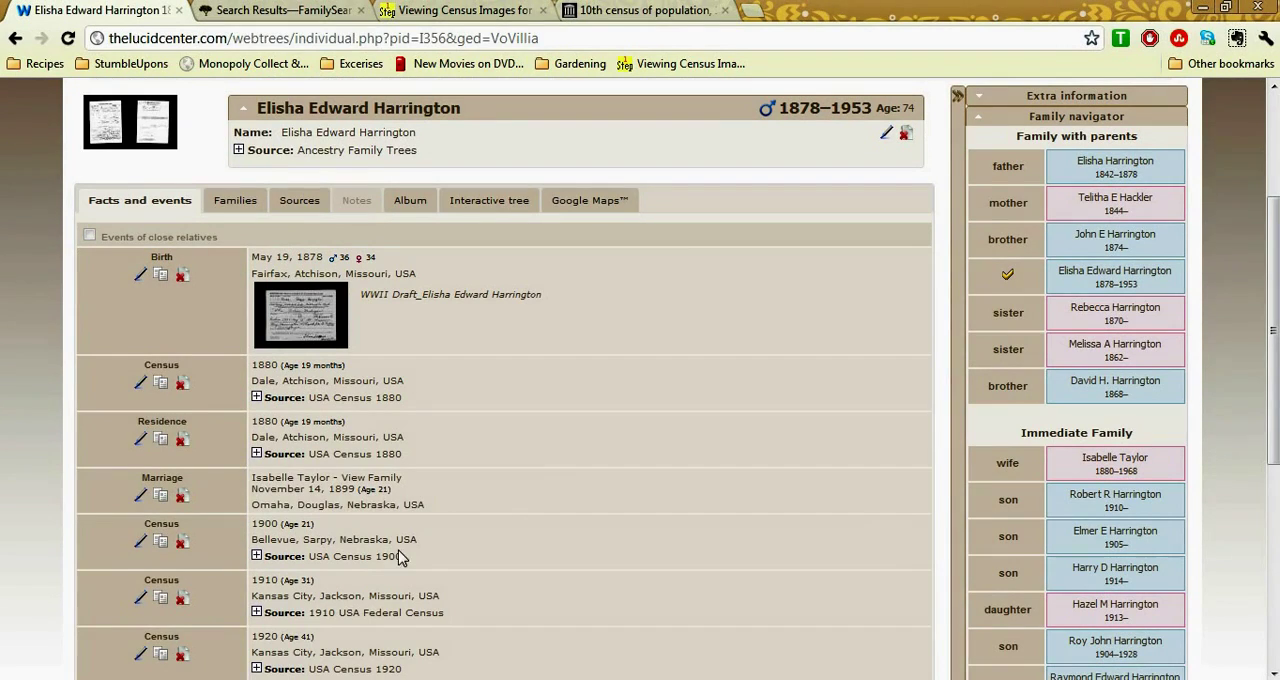
click(256, 453)
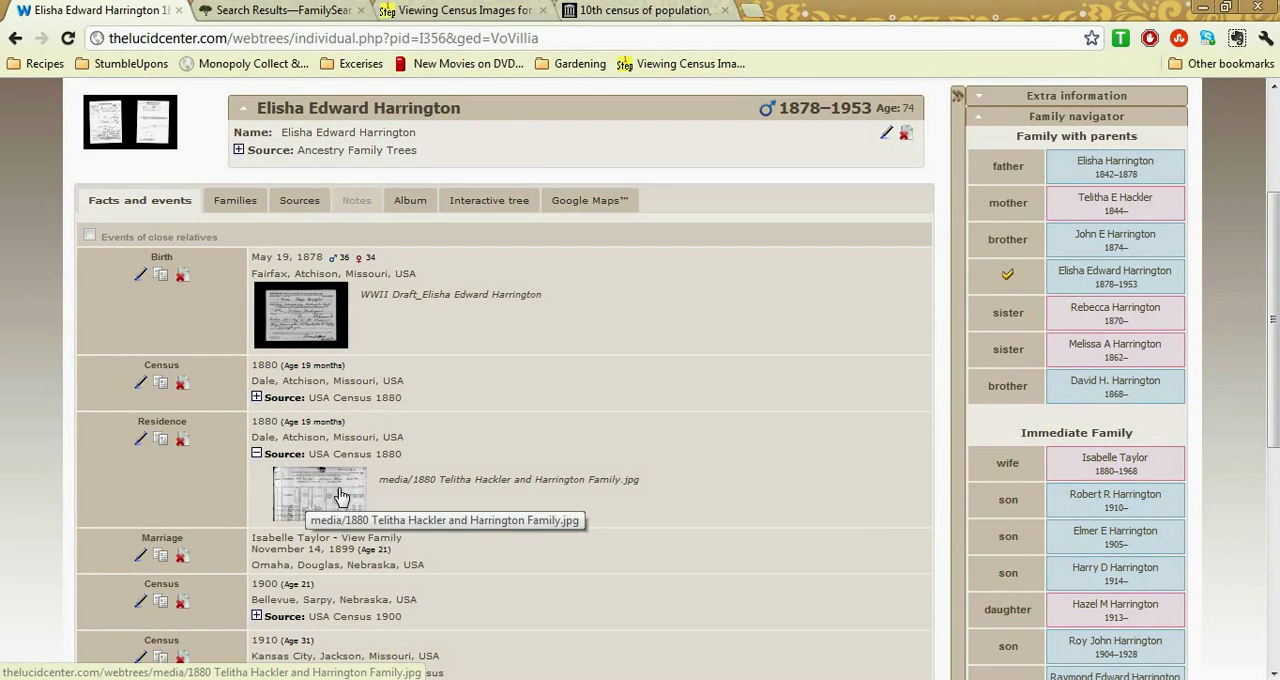
click(256, 453)
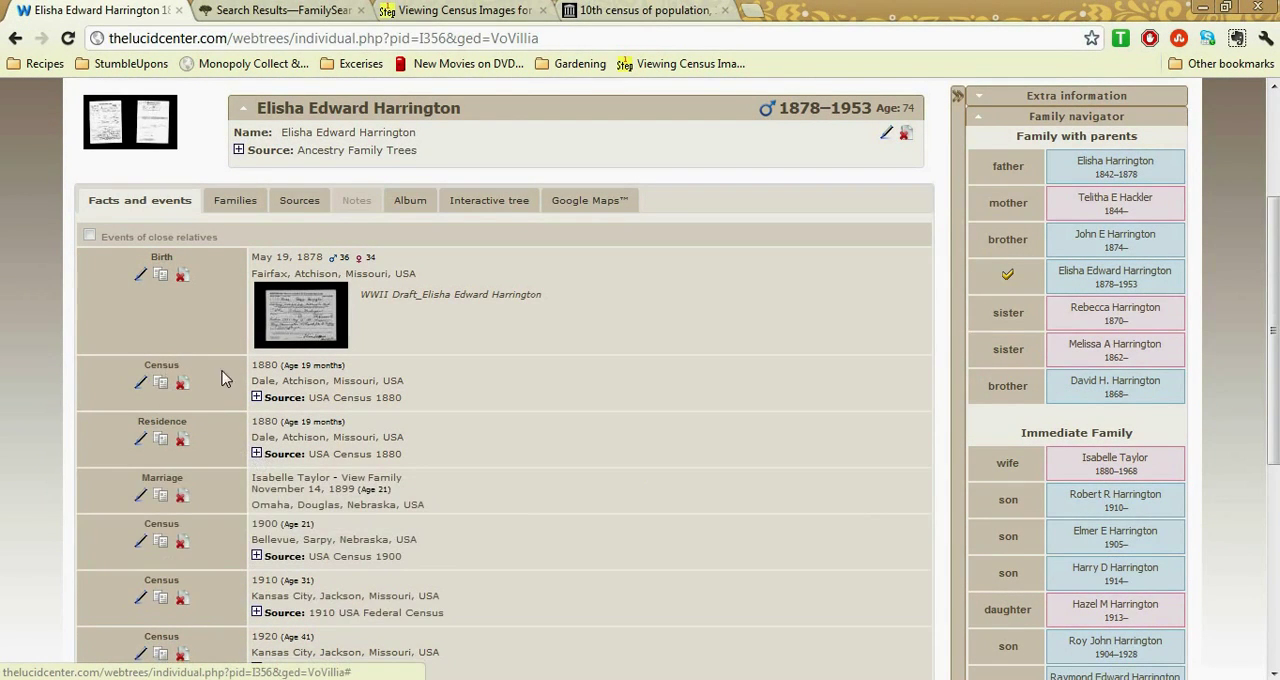
Recheck the source citation of the youngest son's 1880 census fact and delete that census fact
click(256, 397)
click(256, 397)
click(182, 384)
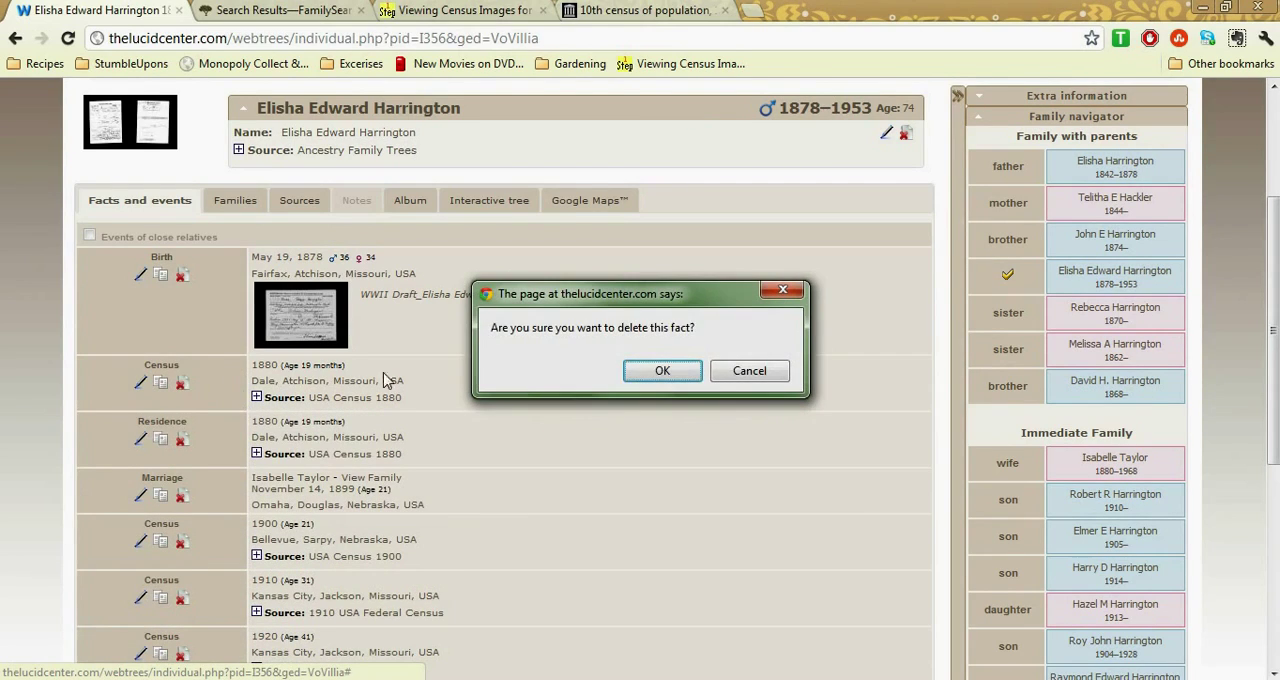
click(657, 372)
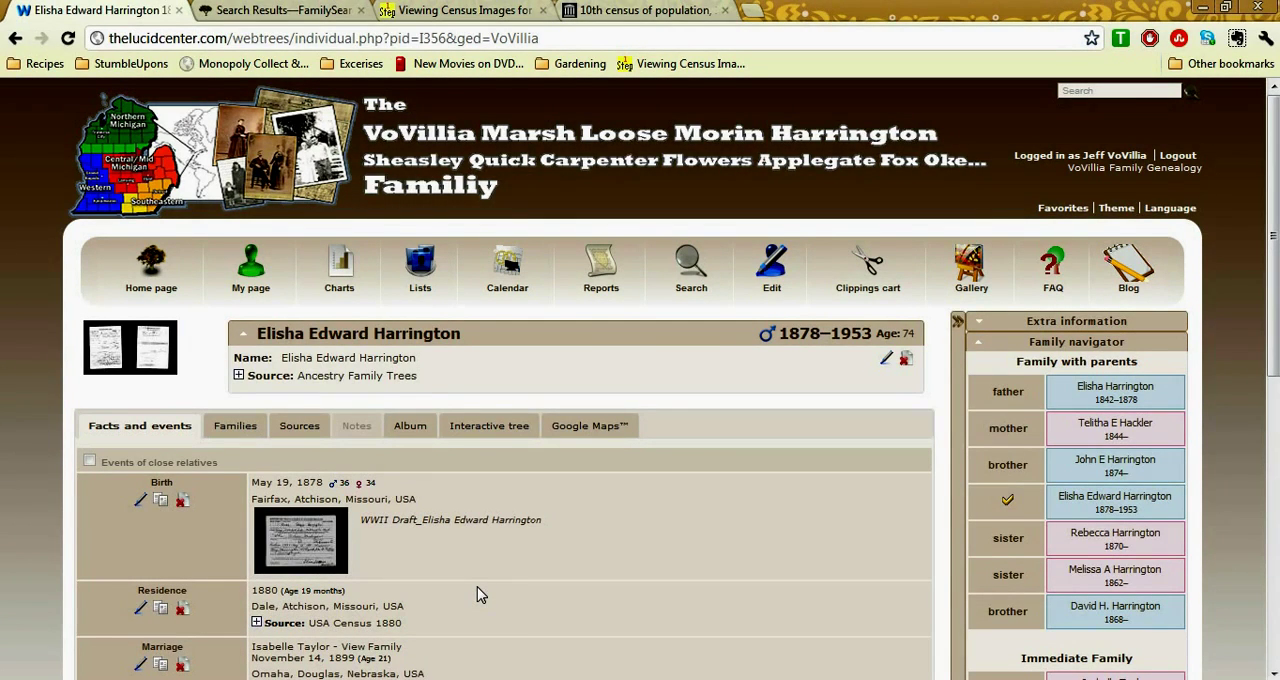
Open the account's personal My page and view its blocks
click(265, 303)
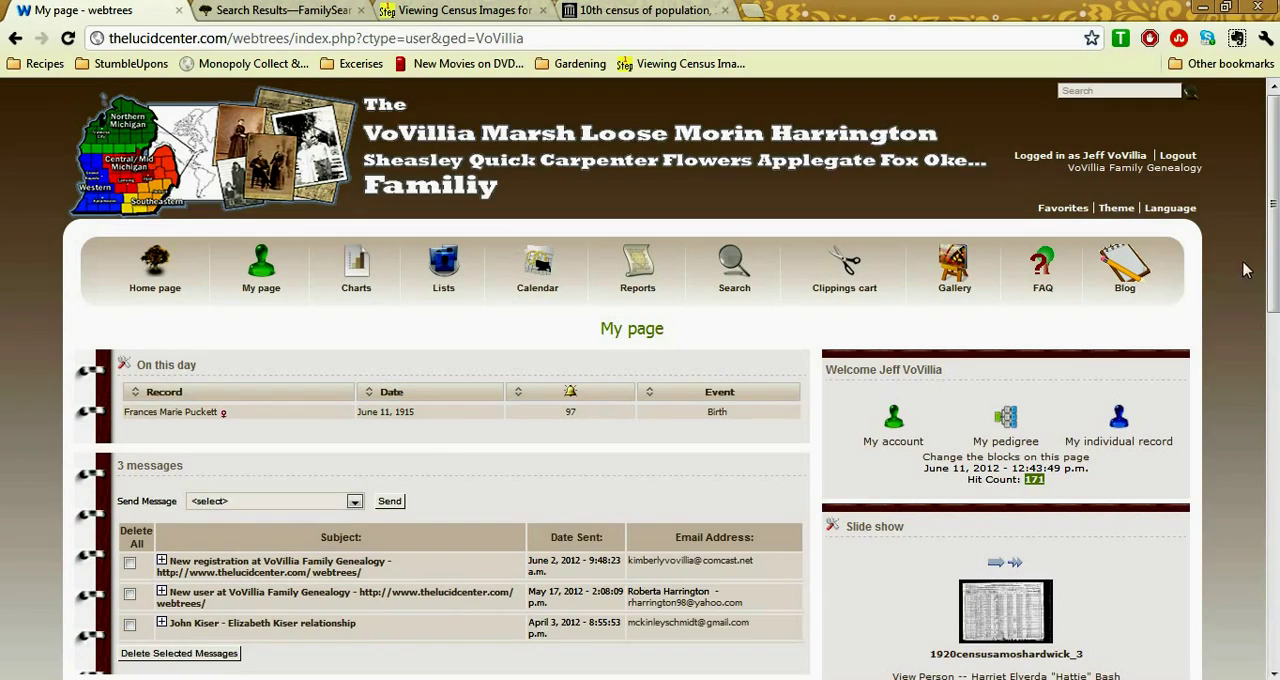
drag(1273, 245, 1268, 281)
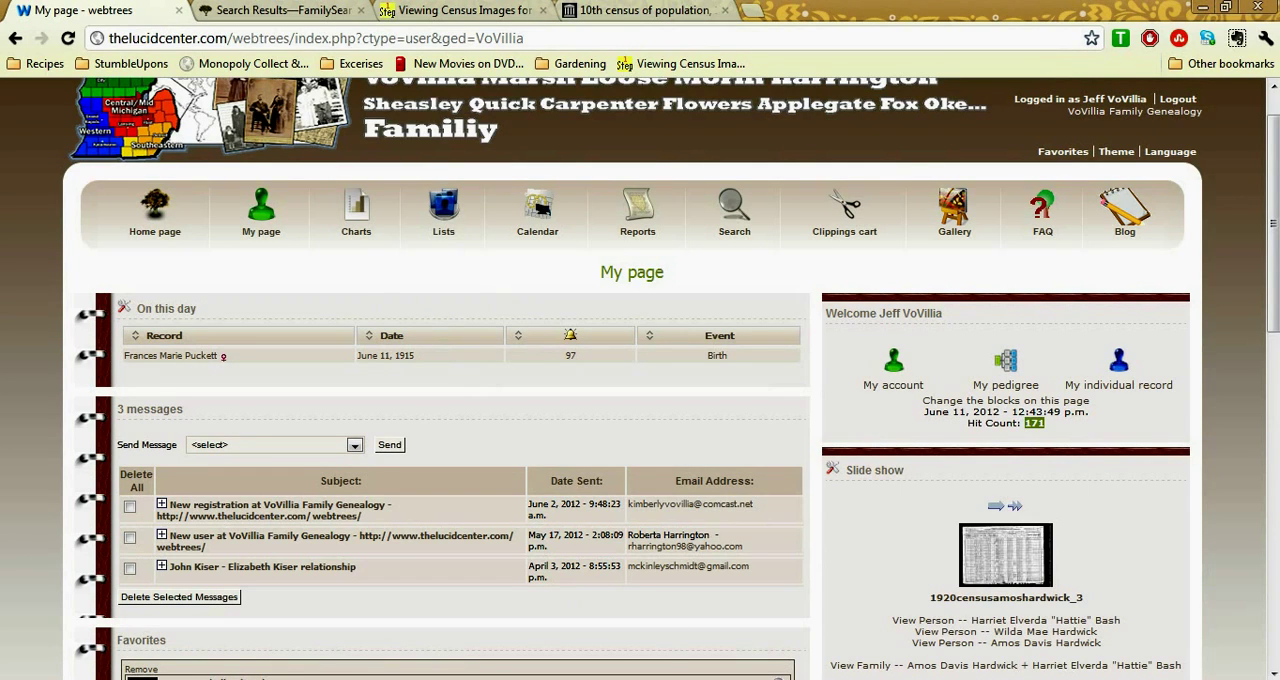
click(1074, 679)
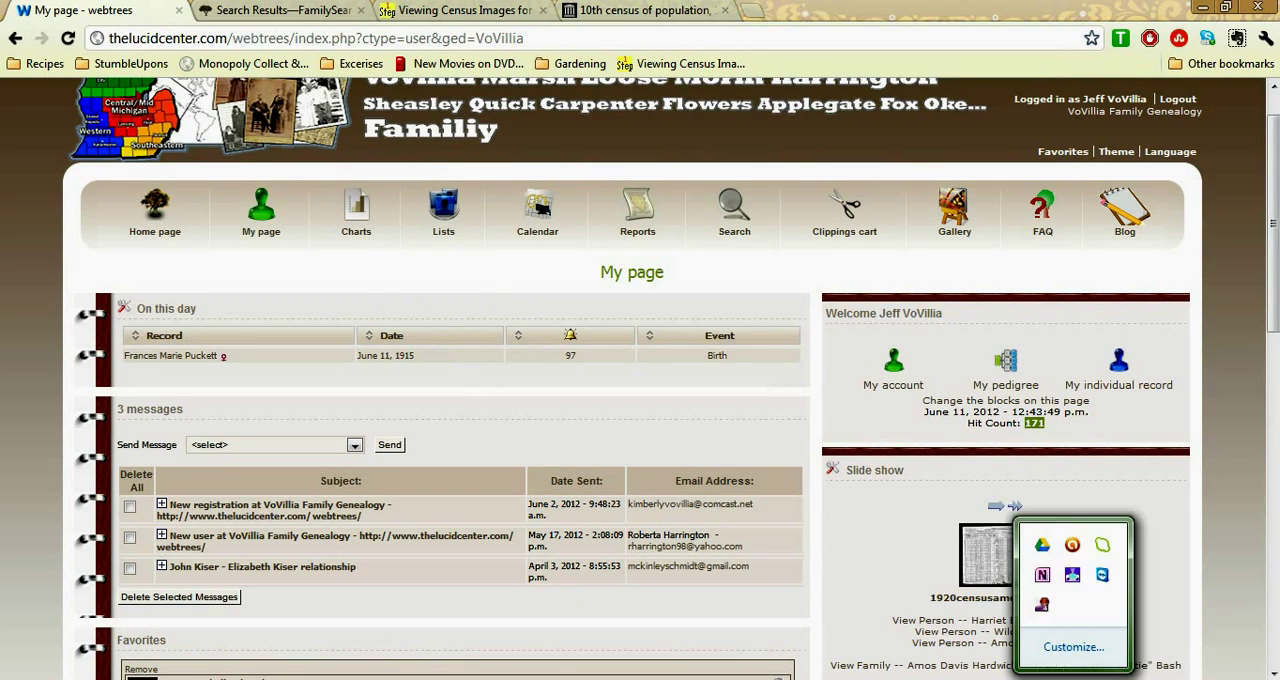
right_click(1042, 604)
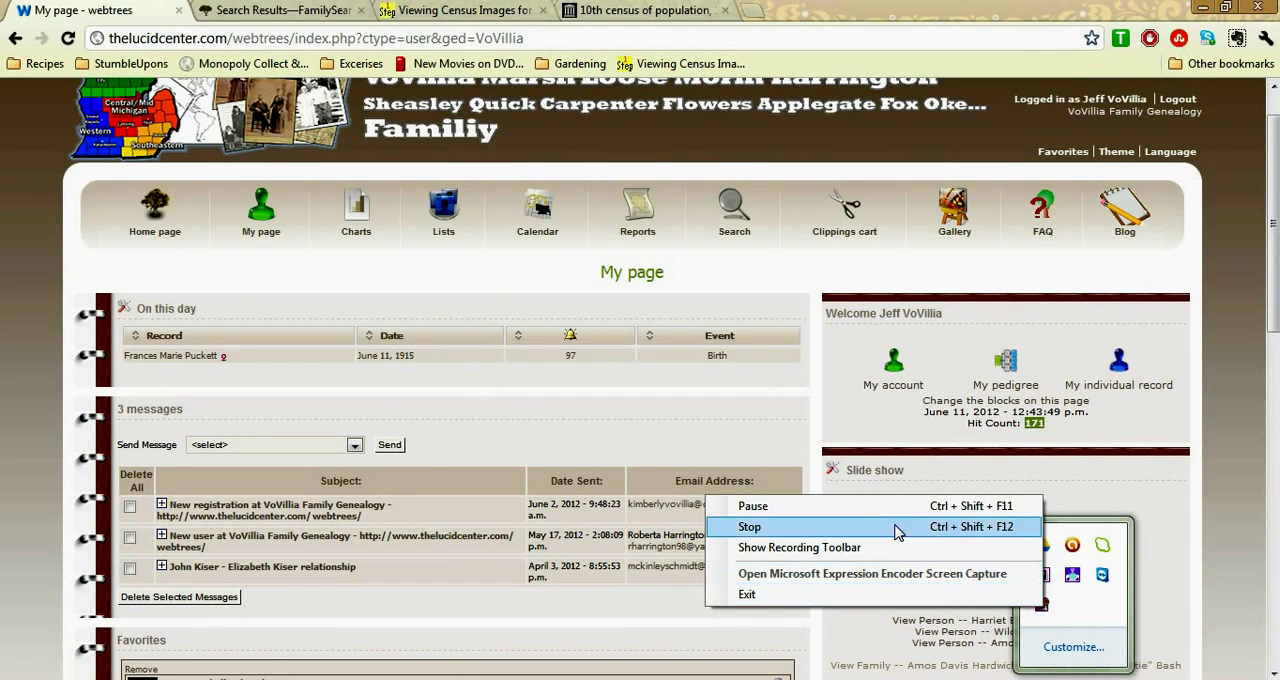